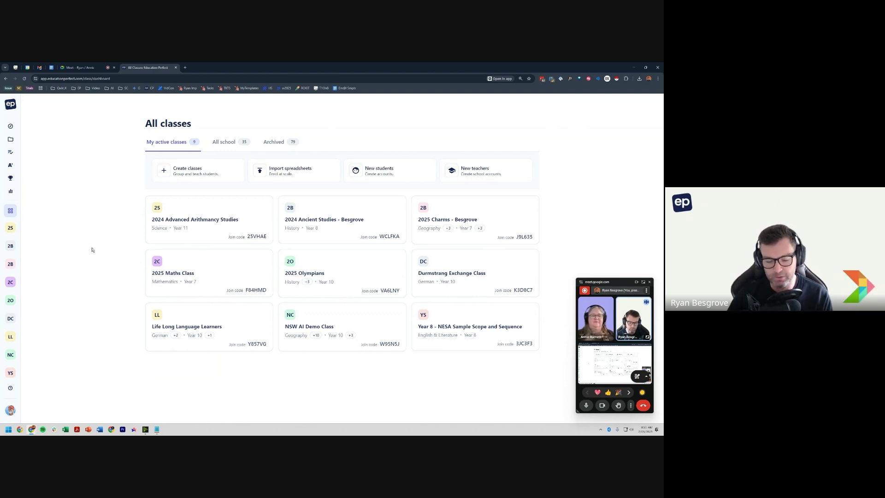
Step: Open the content library and switch its subject from English & Literature to Geography
mouse_move(19, 144)
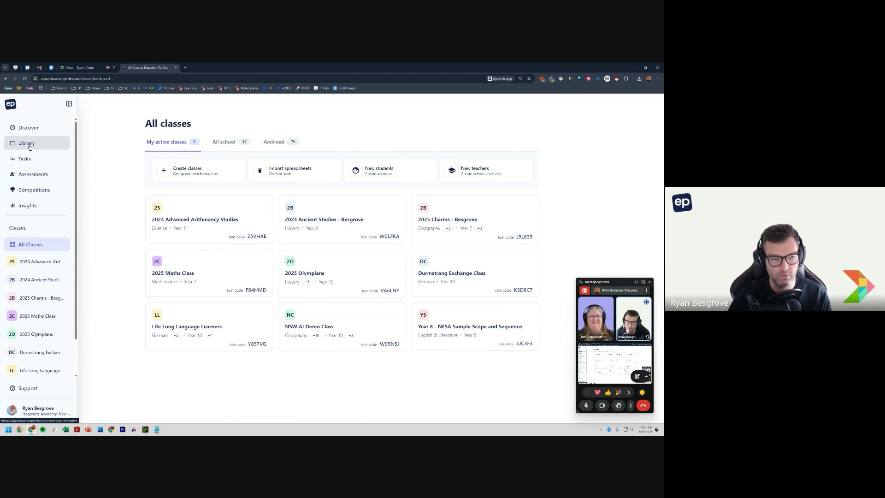
left_click(28, 144)
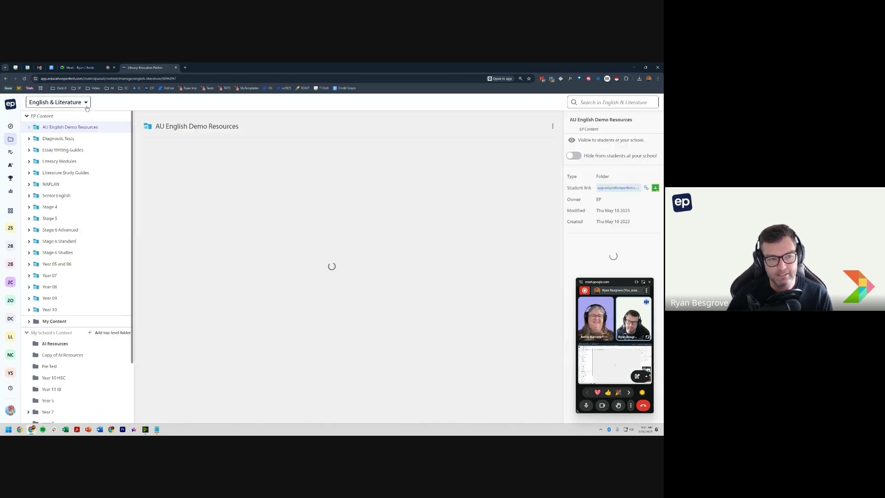
left_click(58, 102)
left_click(68, 151)
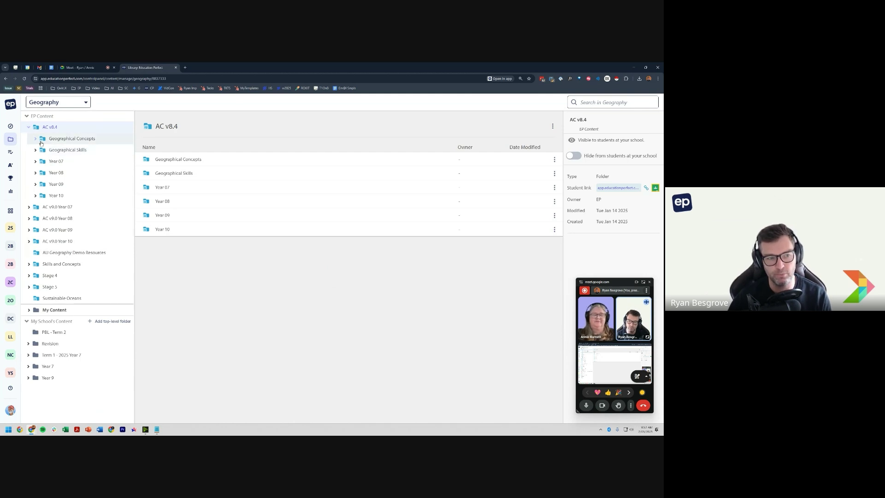
Step: Browse the Landforms and Landscapes unit of Year 08 within the AC v8.4 content
mouse_move(13, 127)
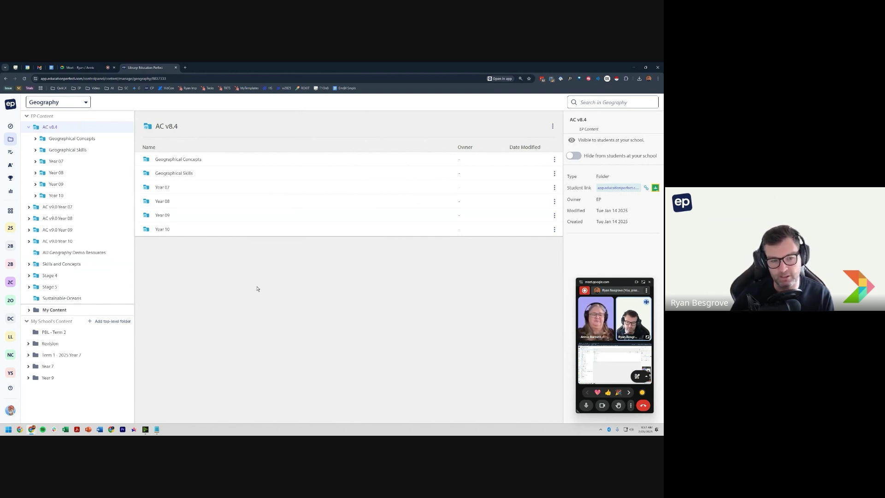
left_click(36, 173)
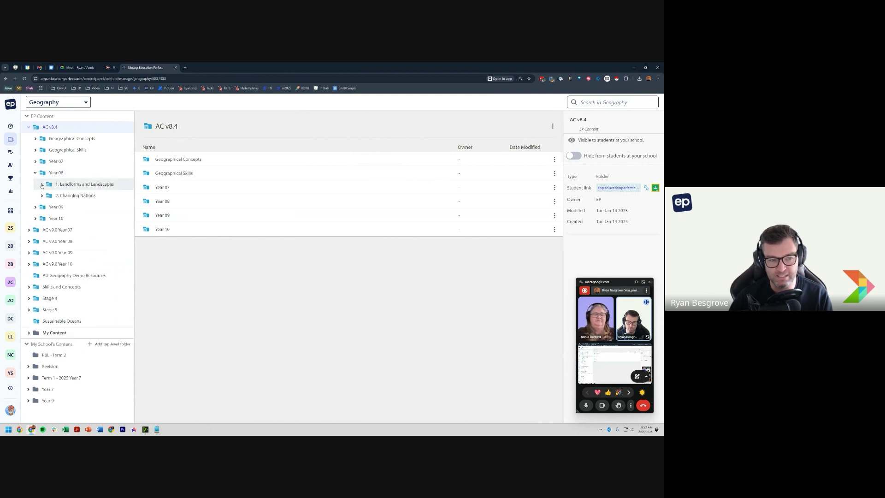
left_click(41, 185)
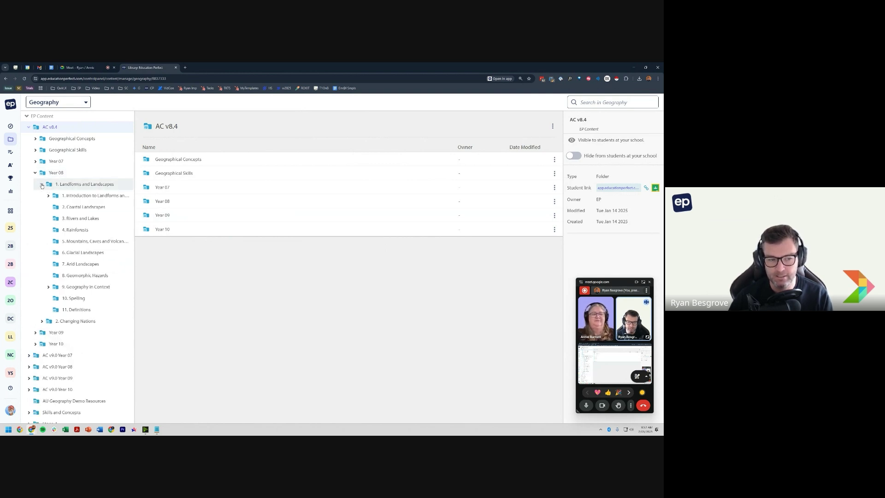
scroll(93, 262, "down", 1)
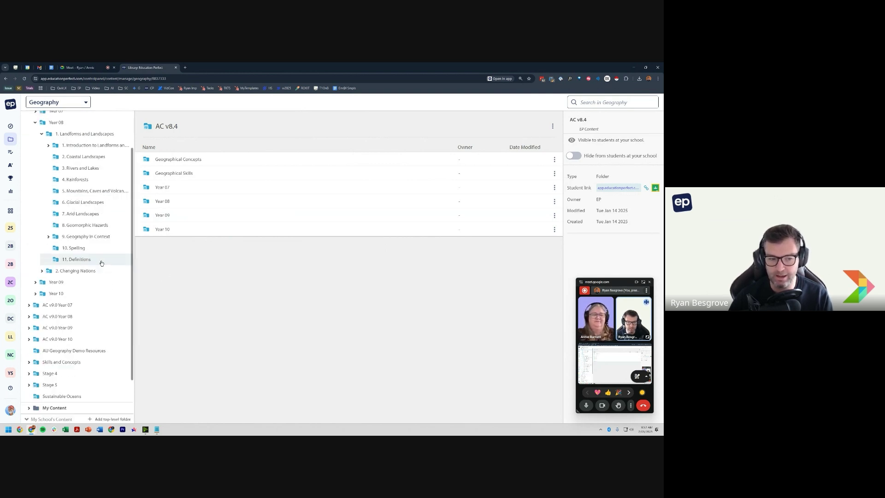
scroll(116, 262, "down", 1)
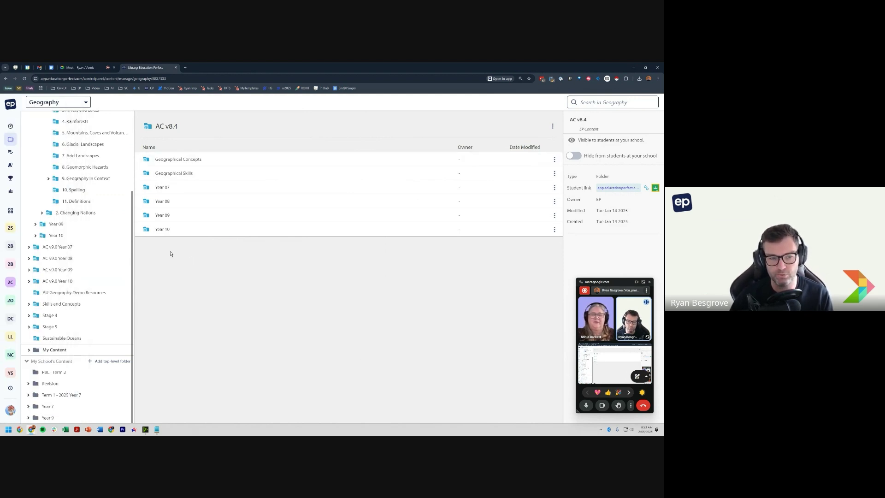
Step: Open the assessment "2 Geography Skills Exam 2" from the All year Assessment folder in My Content
left_click(80, 354)
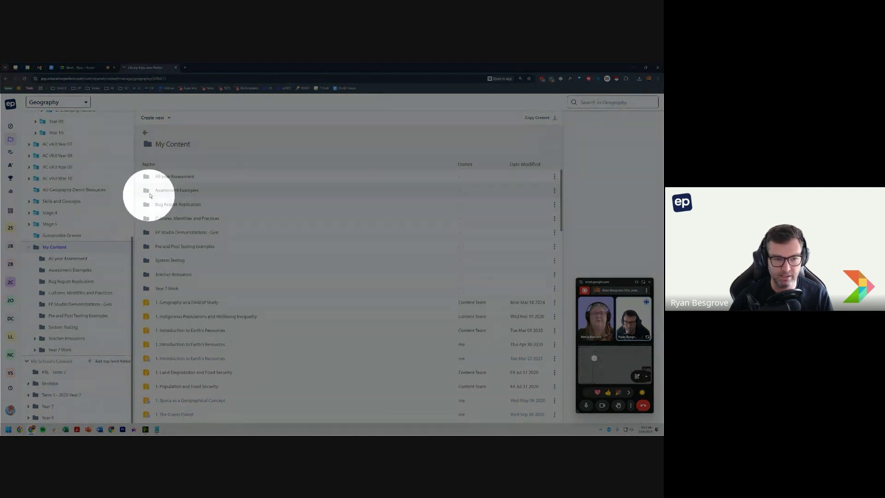
left_click(166, 177)
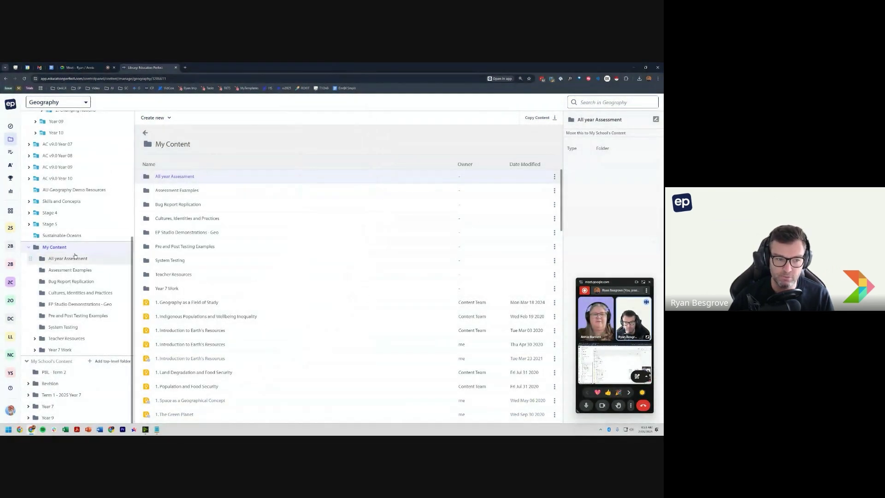
double_click(173, 178)
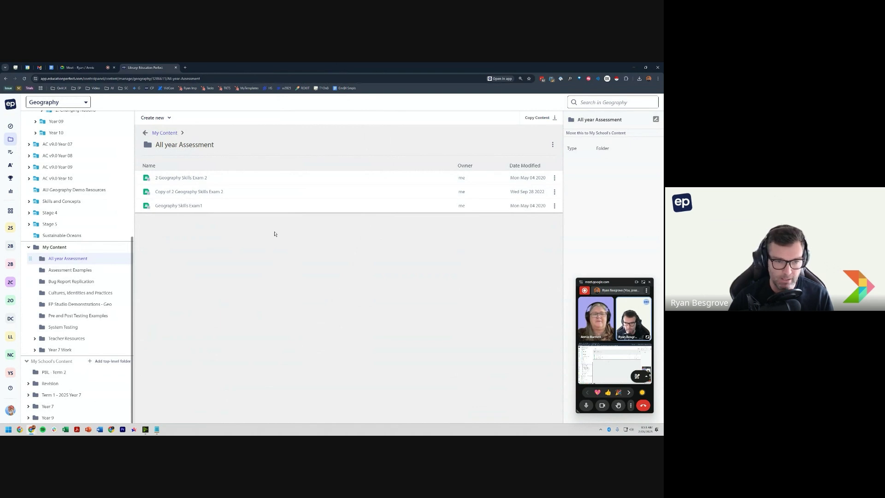
double_click(181, 178)
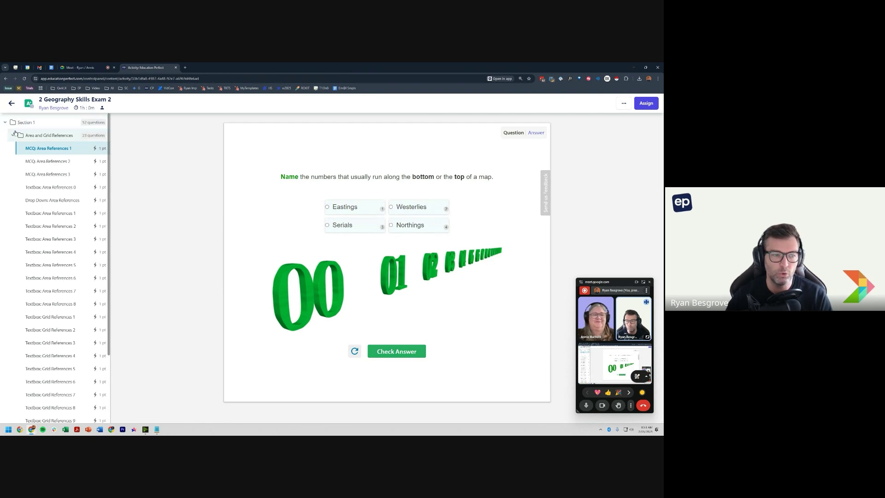
Step: Examine the exam's structure, including the question groups in Sections II and III and the questions under Area and Grid References
left_click(14, 134)
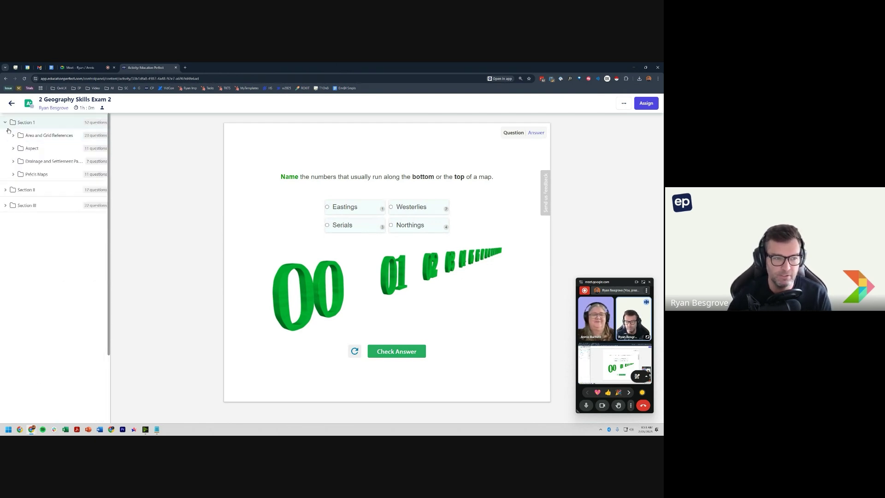
left_click(5, 190)
left_click(5, 231)
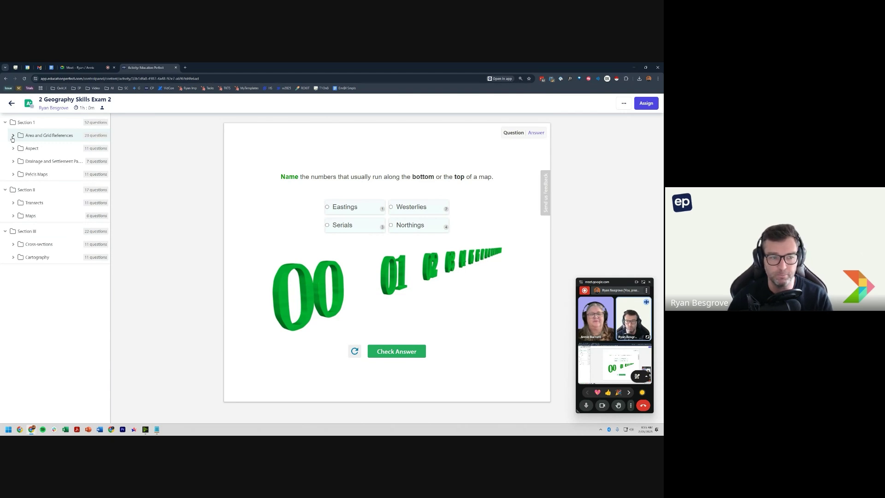
left_click(12, 136)
left_click(12, 136)
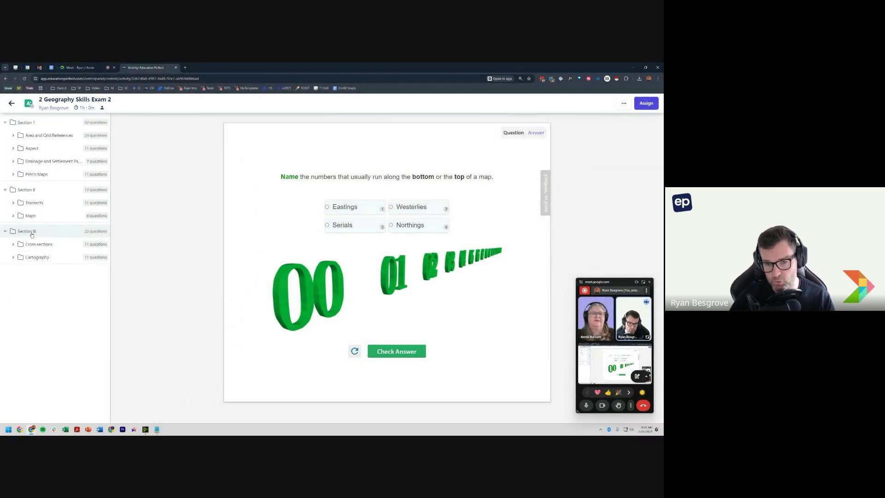
left_click(13, 136)
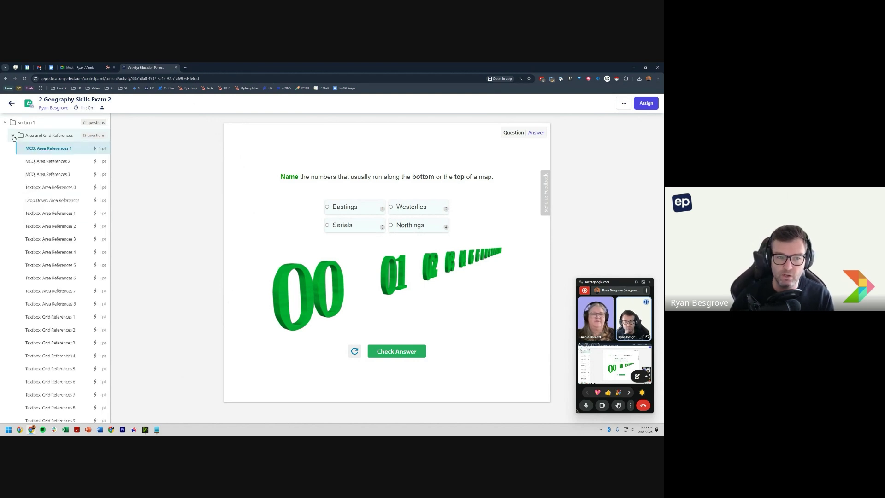
left_click(14, 136)
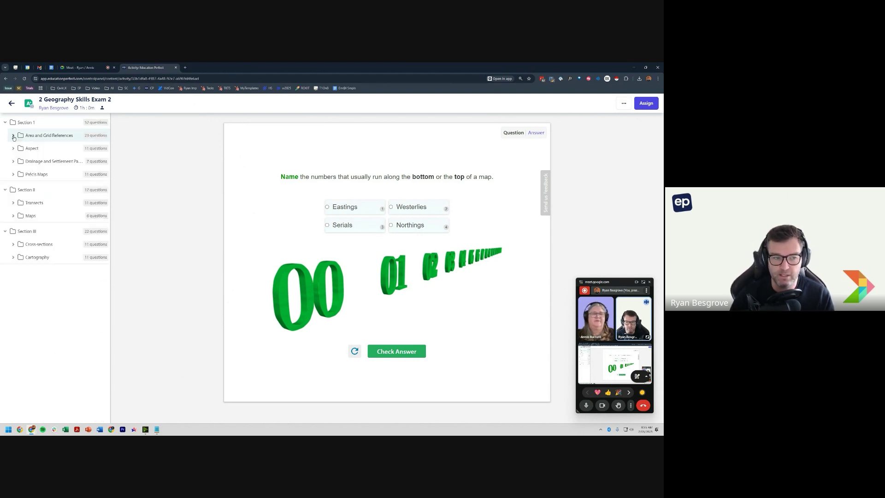
left_click(53, 137)
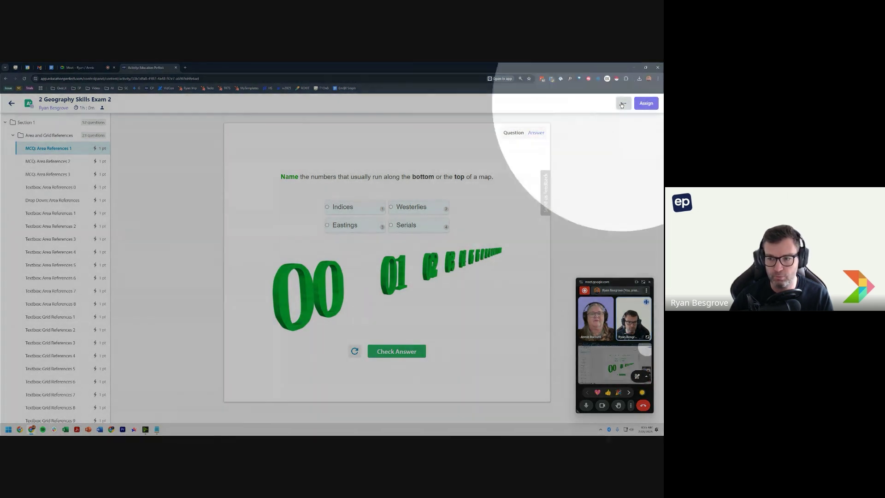
Step: Make an editable copy of the exam and save it as "Copy of 2 Geography Skills Exam 2"
left_click(622, 105)
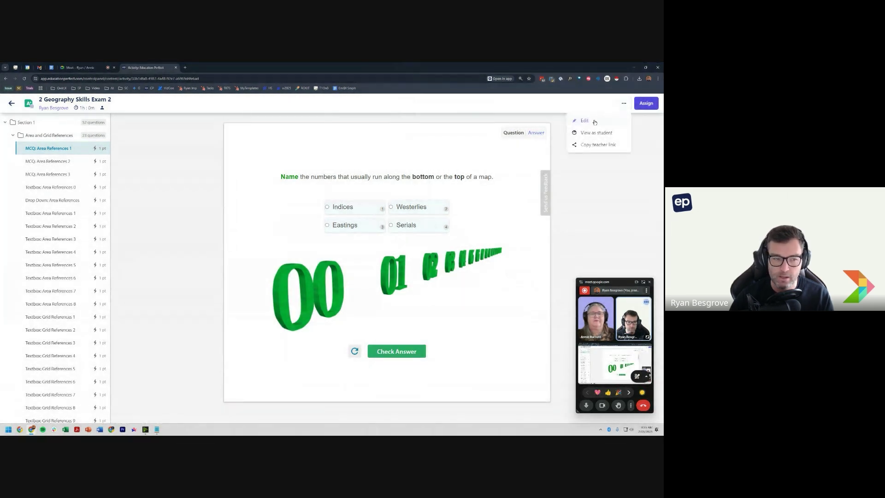
left_click(586, 118)
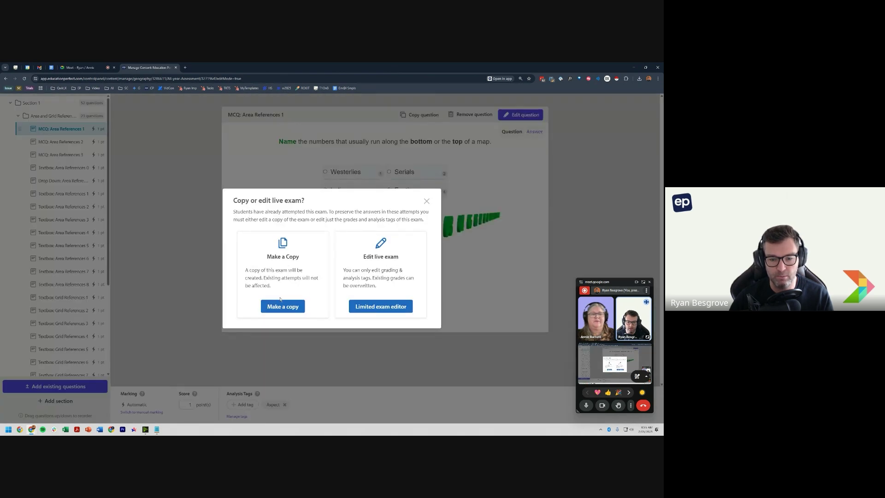
left_click(281, 305)
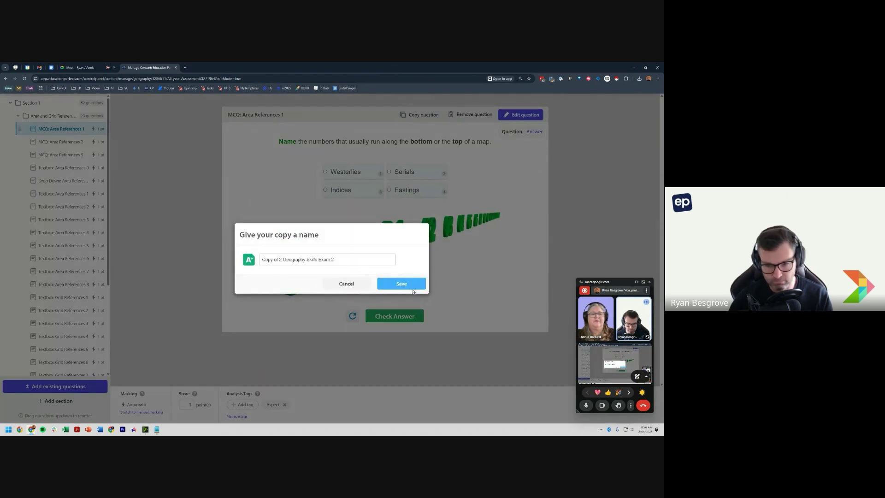
left_click(410, 287)
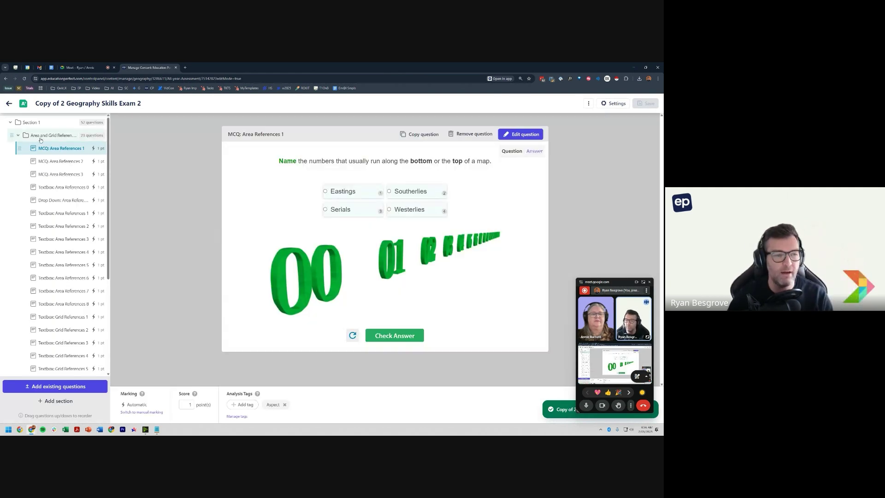
Step: Set the Area and Grid References group to ask 5 of its 23 questions in randomised order
left_click(41, 141)
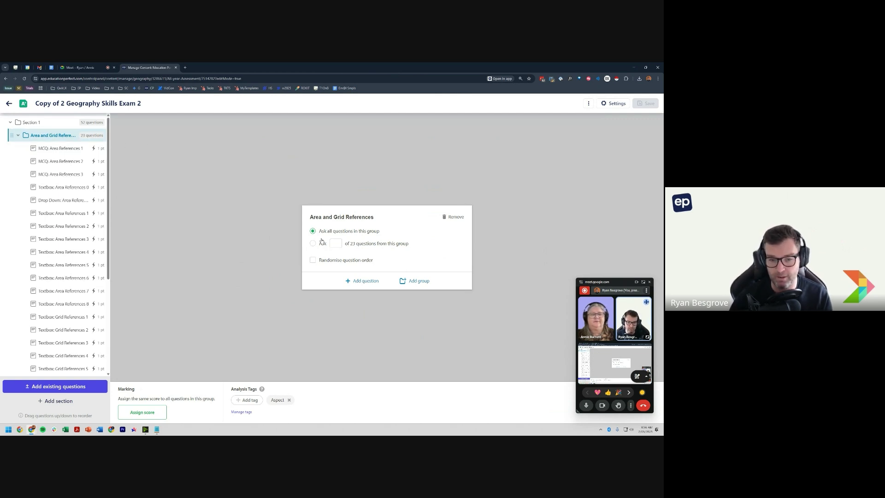
key("ctrl")
key("ctrl")
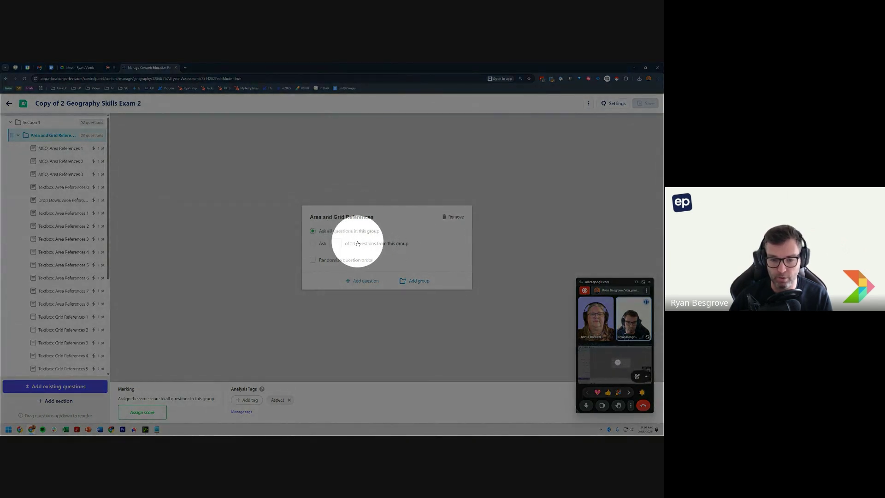
left_click(317, 246)
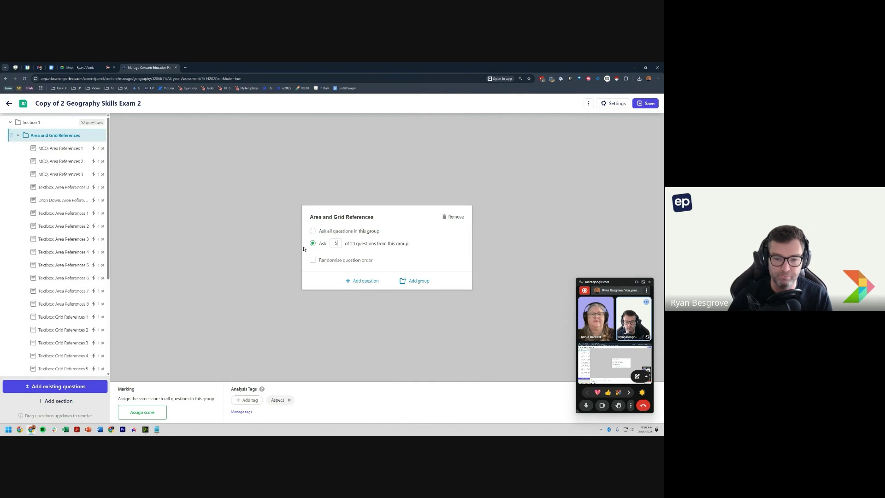
left_click(313, 260)
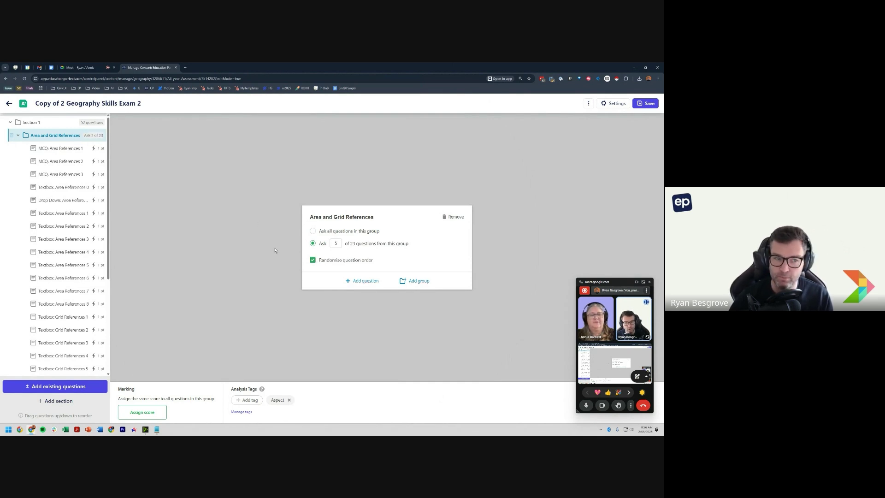
left_click(19, 137)
left_click(48, 137)
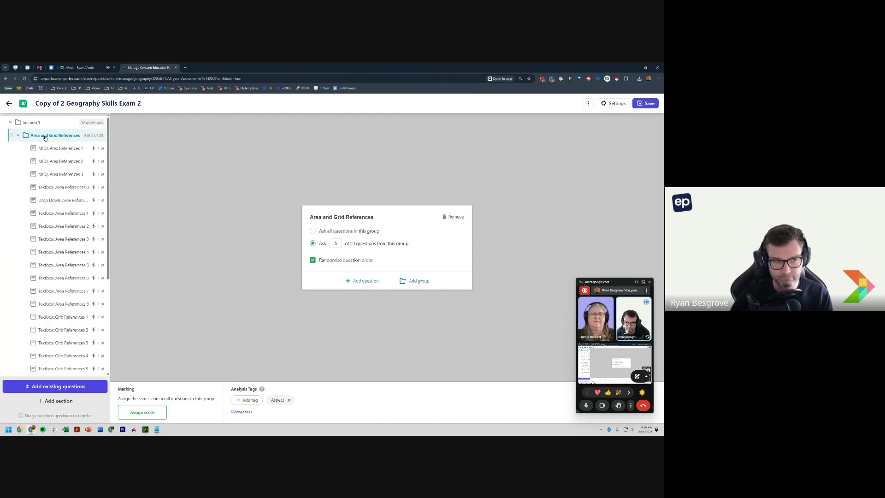
right_click(48, 137)
left_click(194, 160)
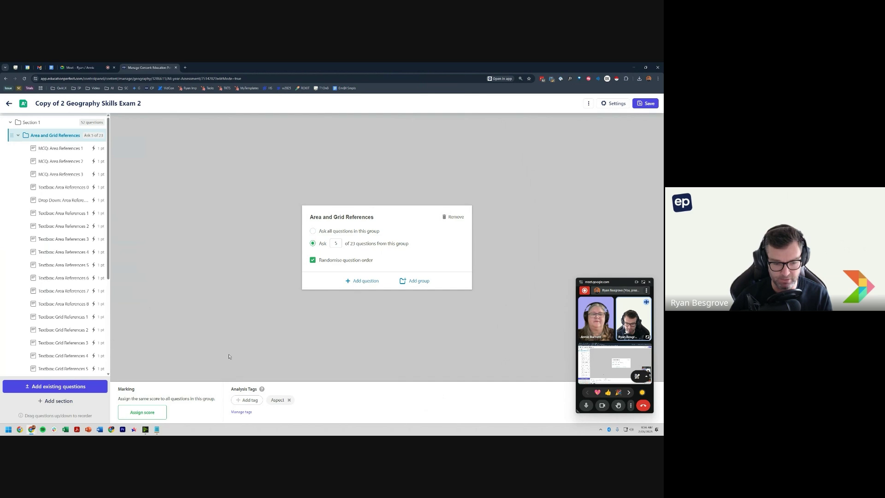
Step: Replace the Aspect analysis tag on the Area and Grid References group with the Area and Grid References tag
left_click(247, 400)
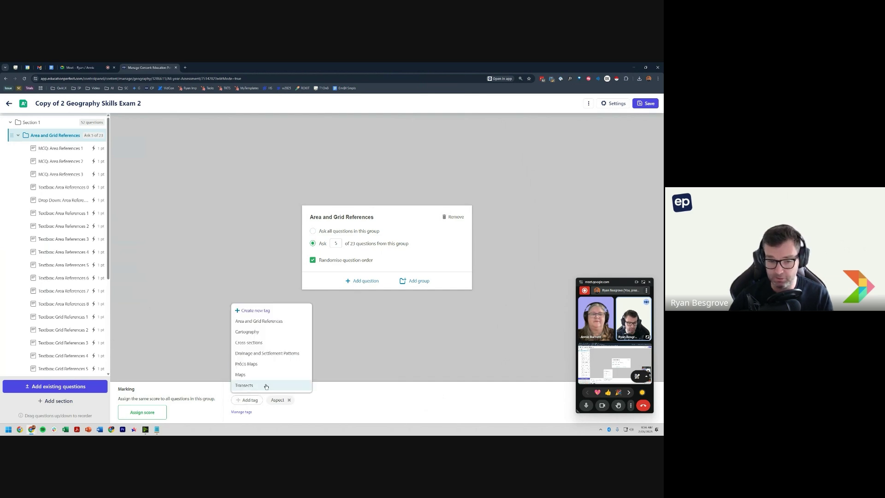
left_click(267, 322)
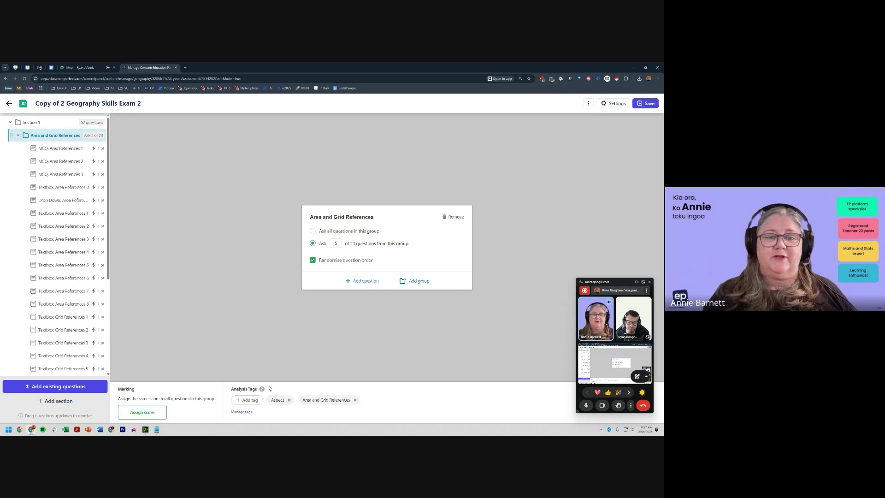
left_click(290, 401)
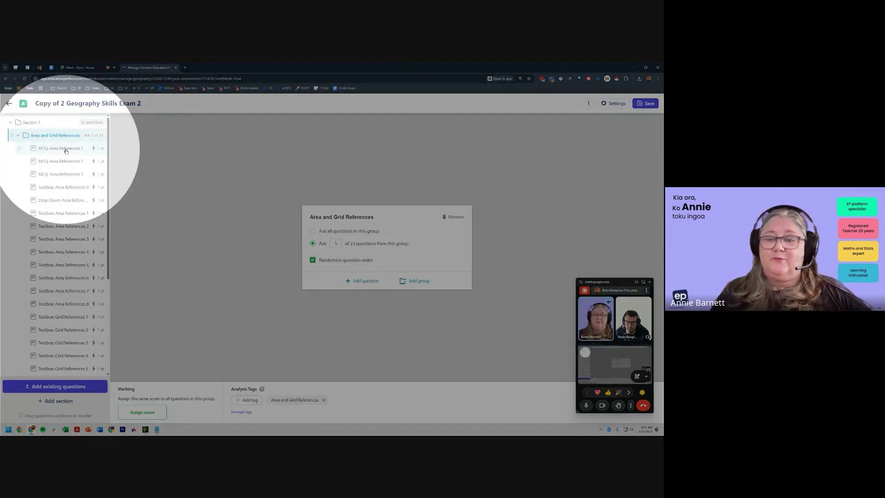
Step: Check the analysis tags on questions MCQ: Area References 1 to 3 and Textbox: Area References 0
left_click(66, 149)
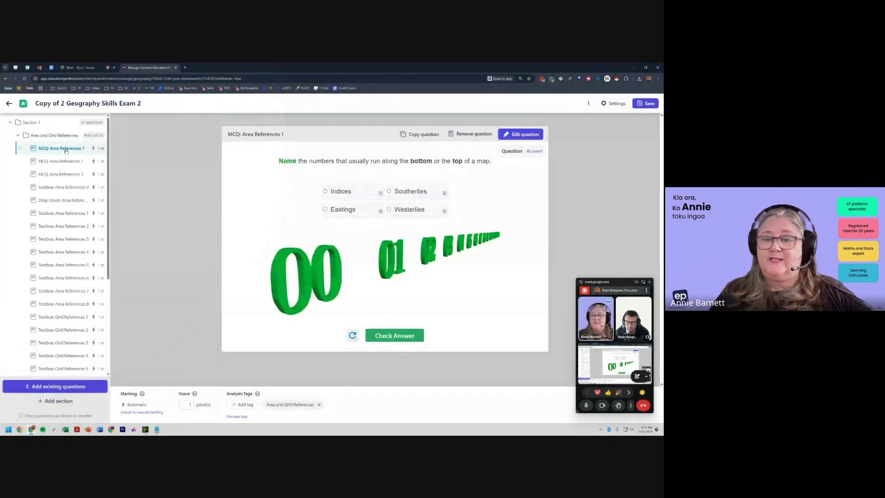
left_click(64, 163)
left_click(62, 174)
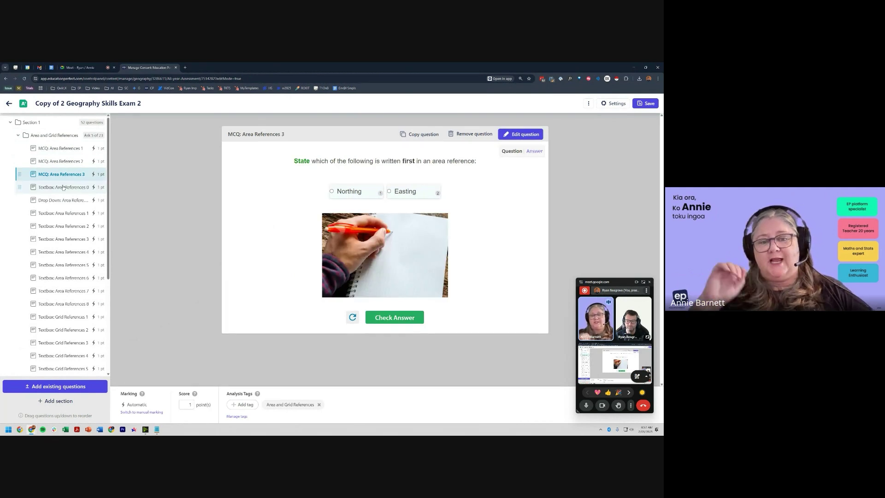
left_click(64, 188)
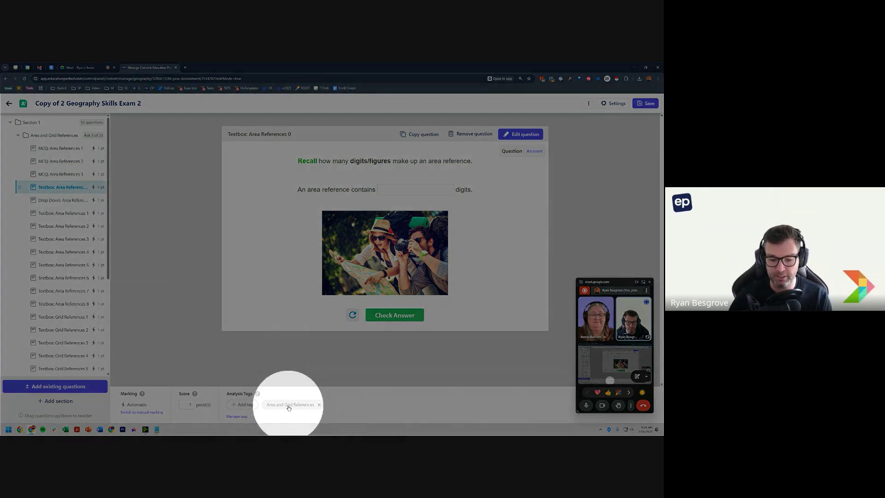
Step: Check the remedial content recommended for the Area and Grid References tag, and leave the exam with its changes saved
left_click(288, 405)
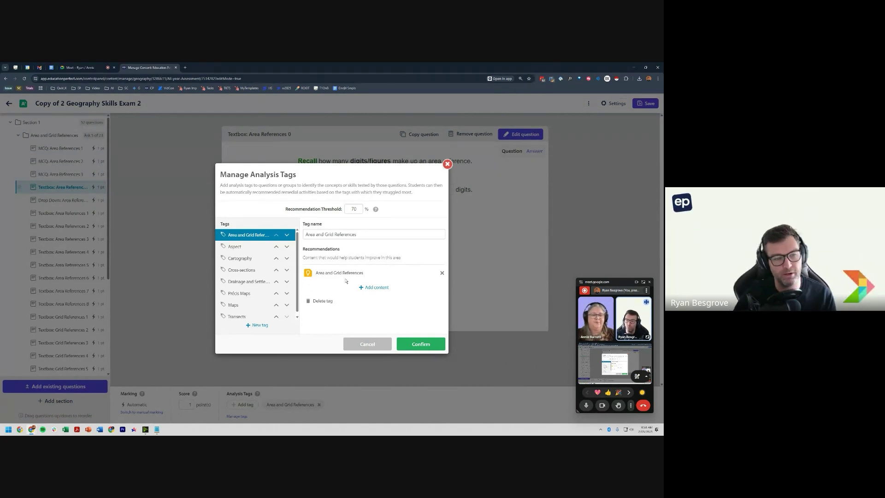
left_click(447, 164)
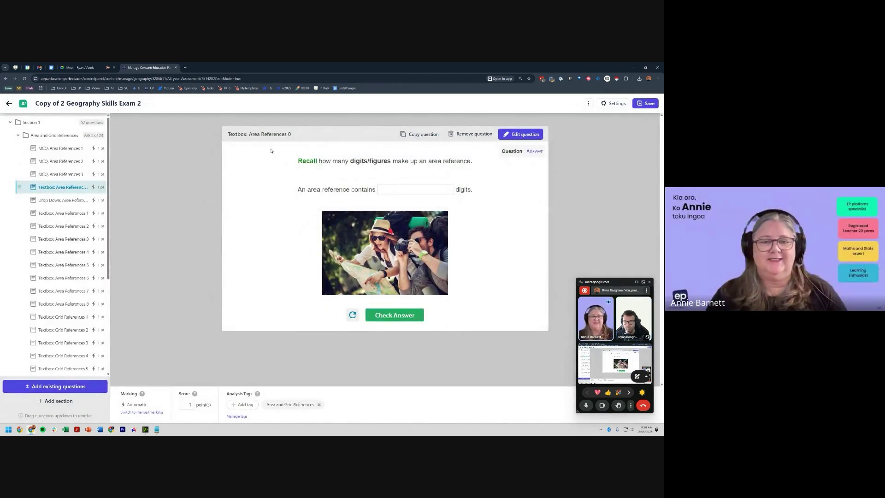
left_click(8, 103)
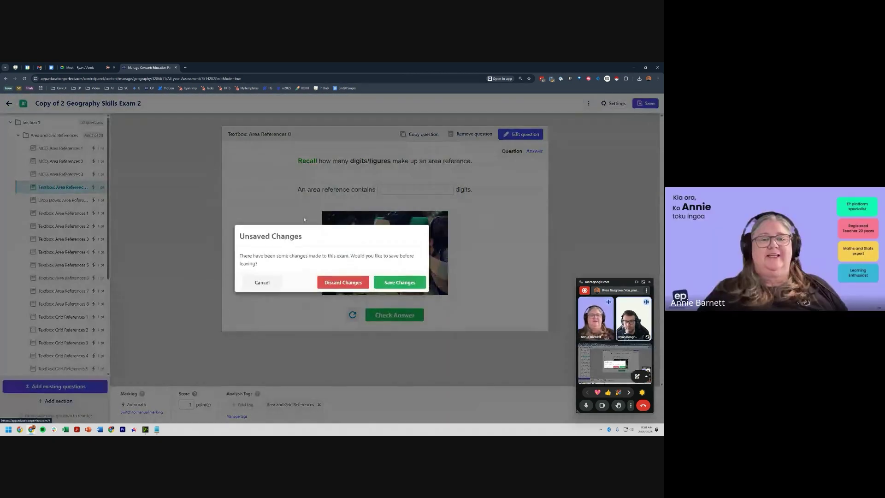
left_click(400, 283)
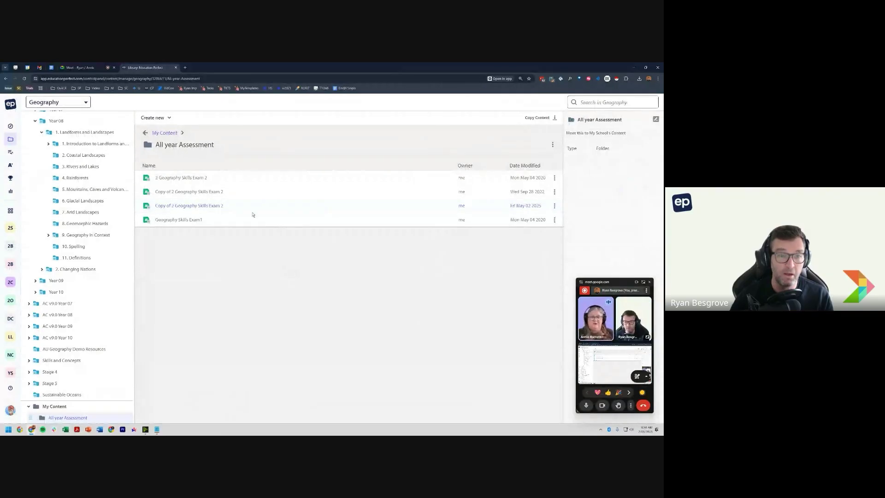
left_click(160, 118)
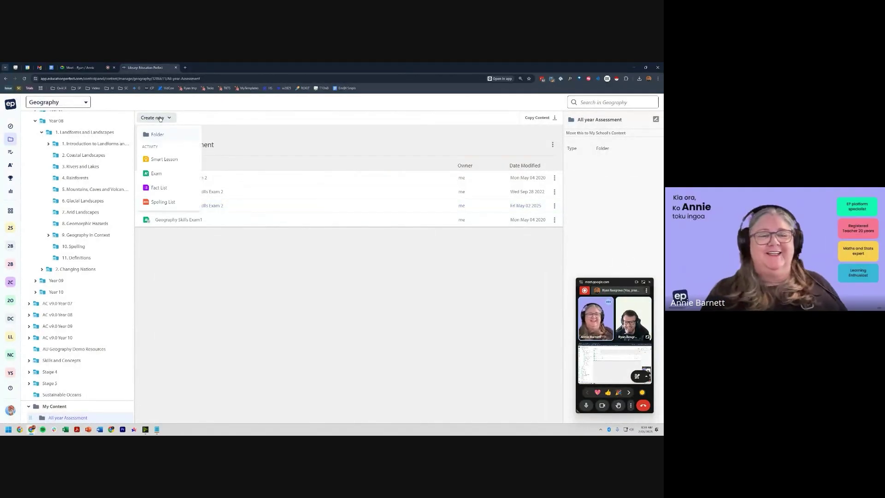
left_click(225, 119)
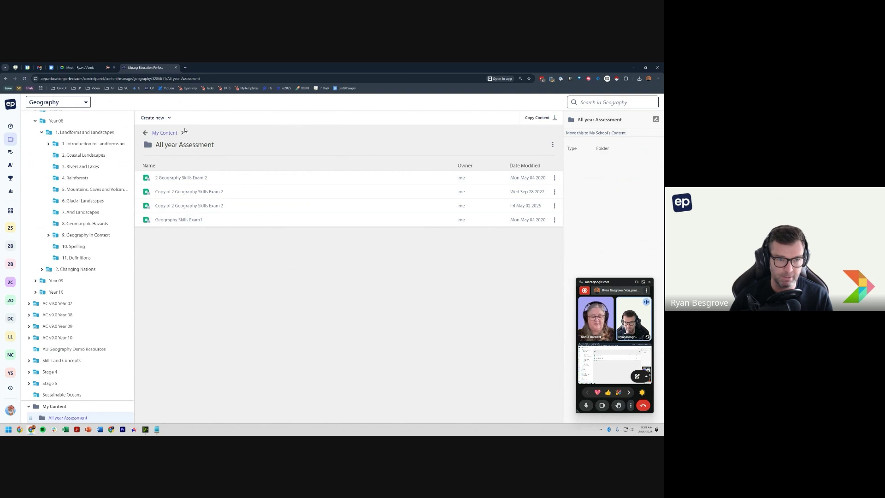
left_click(168, 119)
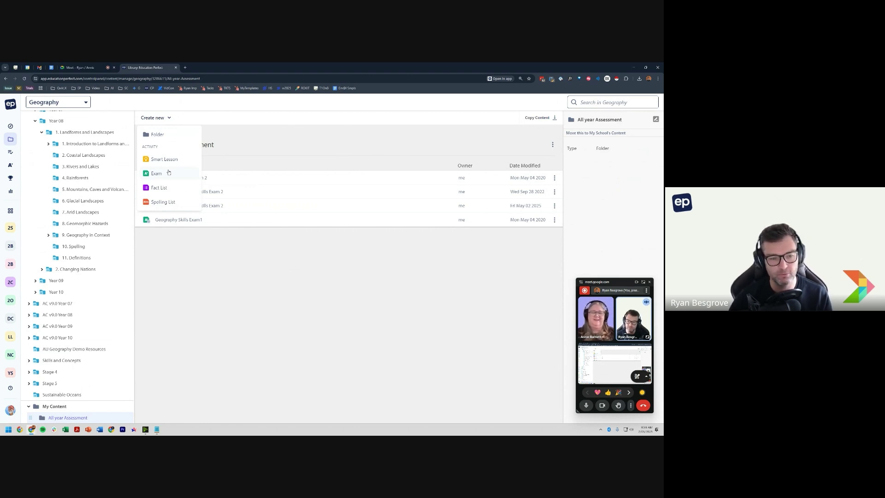
left_click(220, 125)
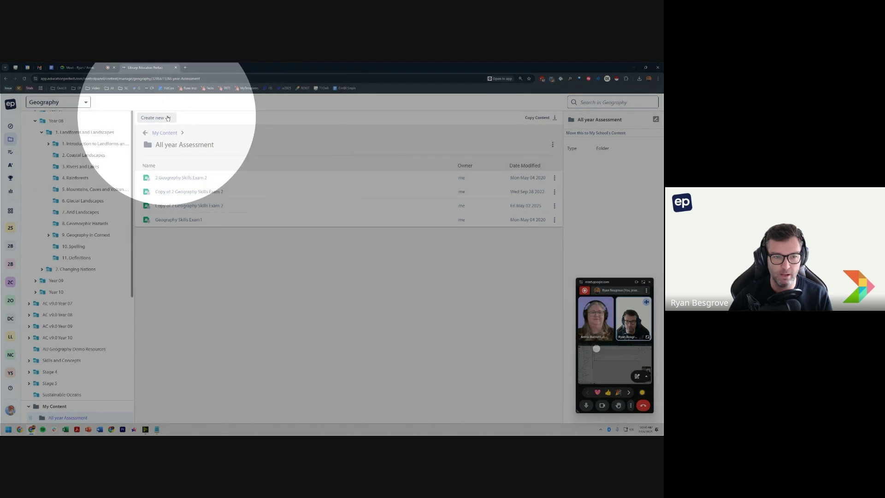
Step: Create a new exam in the All year Assessment folder
left_click(168, 118)
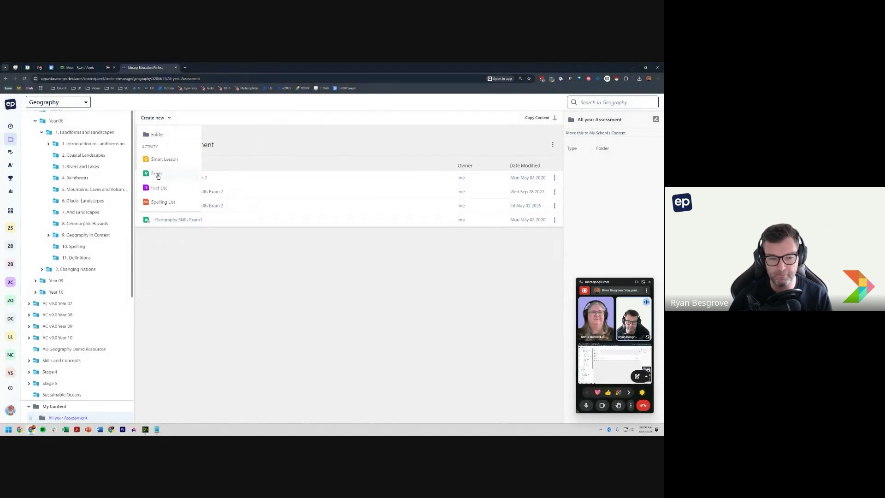
left_click(157, 174)
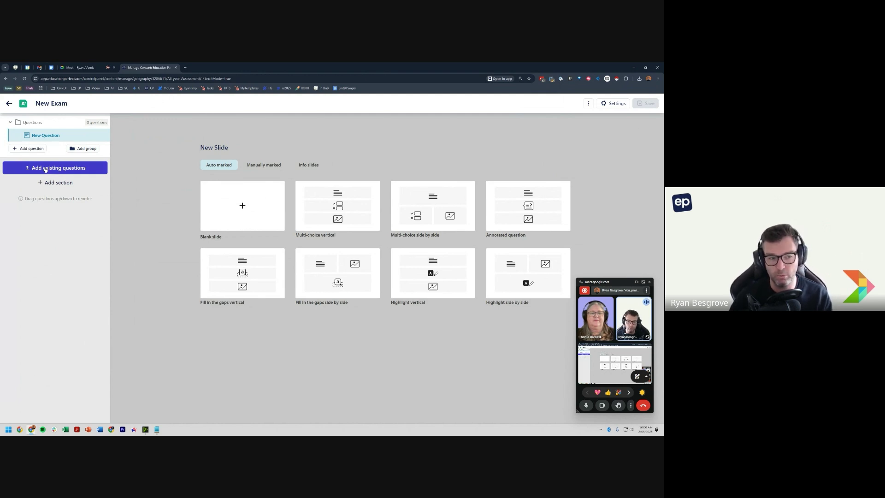
Step: Find the Climate Graphs lesson in My Content as a source of existing questions and preview its Remembering and Understanding section
left_click(76, 169)
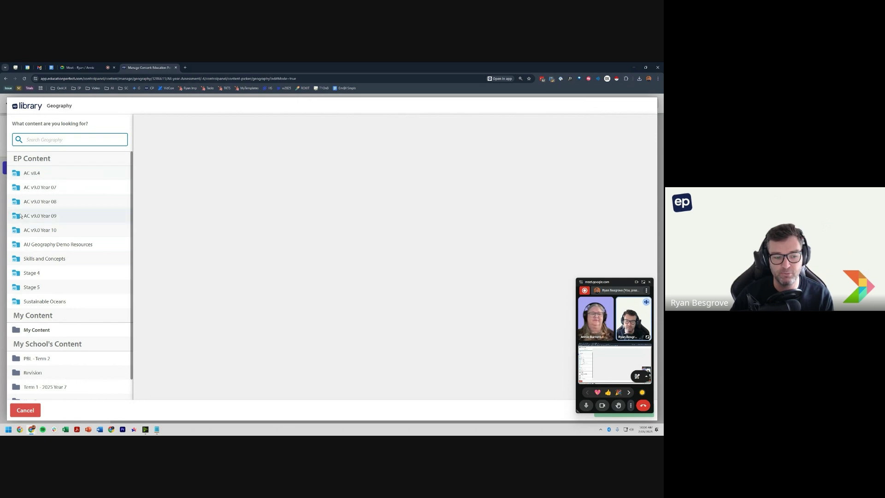
scroll(42, 387, "down", 1)
scroll(79, 357, "up", 1)
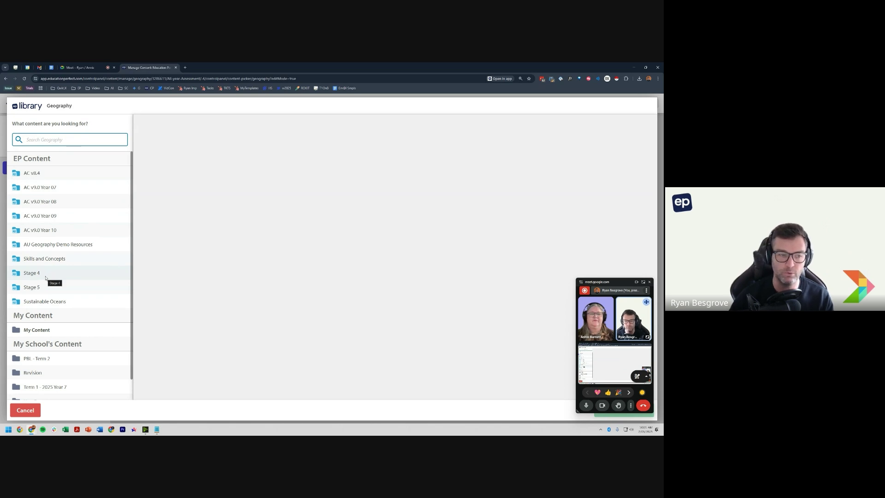
key("ctrl")
key("ctrl")
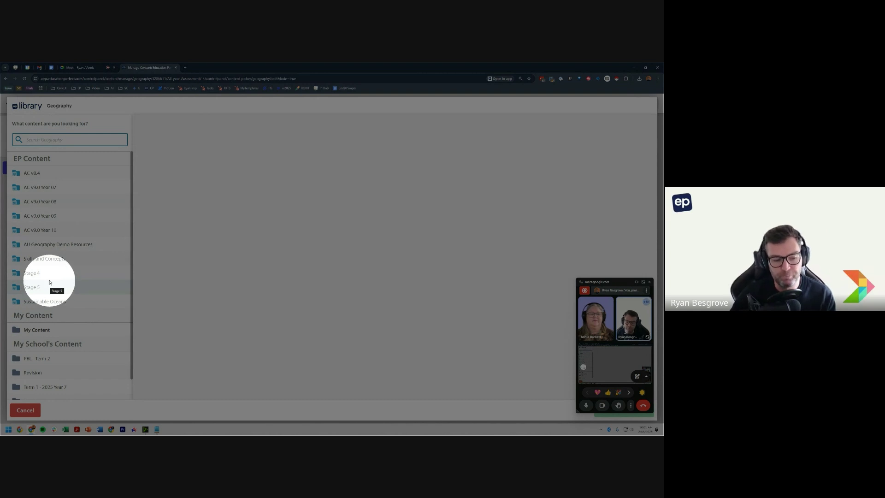
scroll(69, 295, "down", 1)
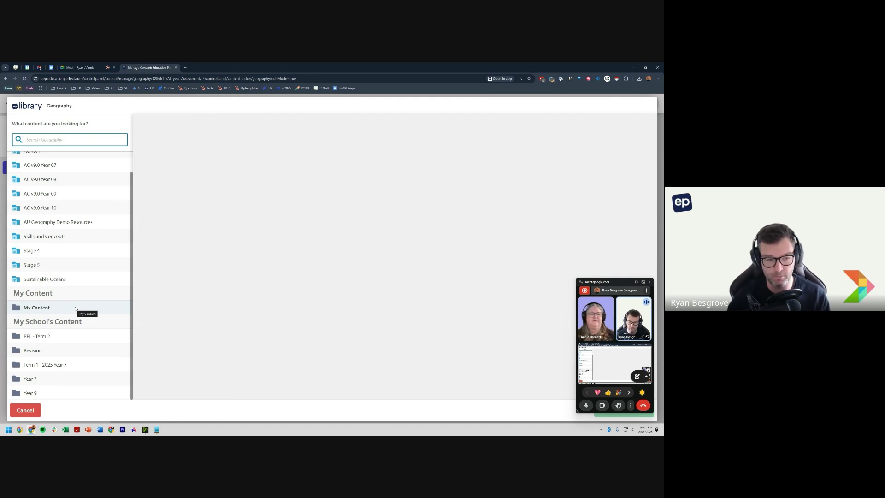
left_click(75, 309)
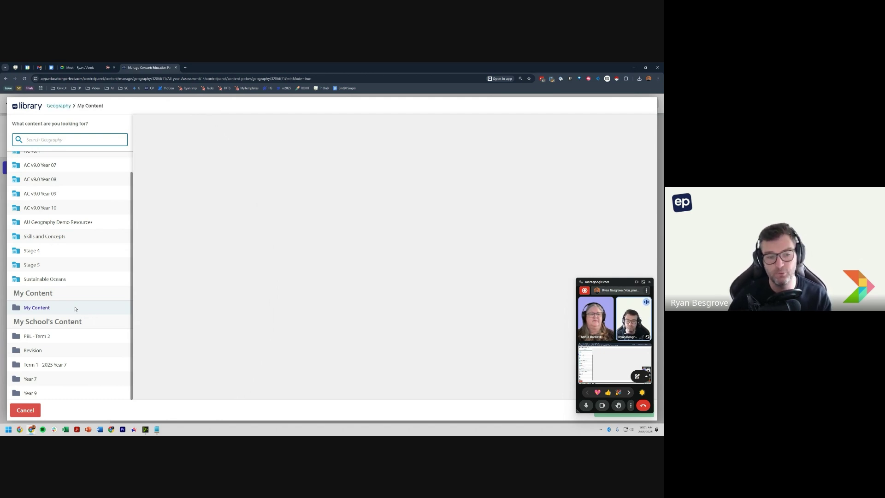
scroll(235, 272, "down", 10)
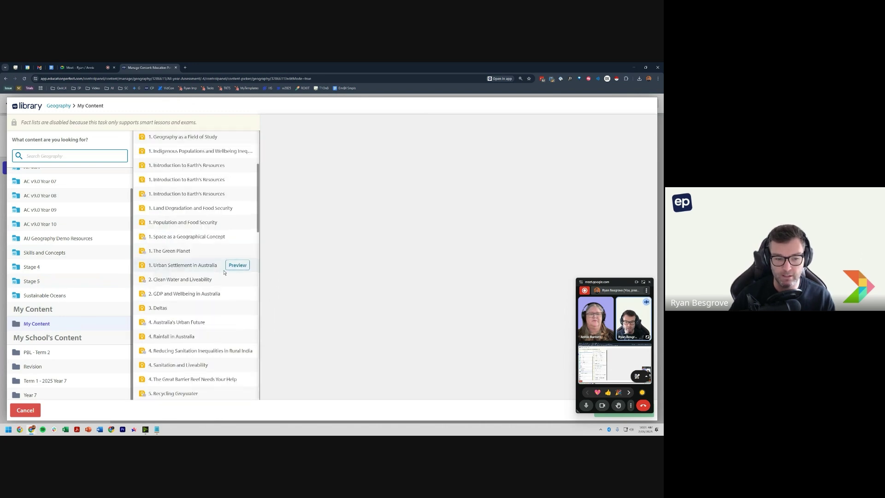
scroll(235, 278, "down", 1)
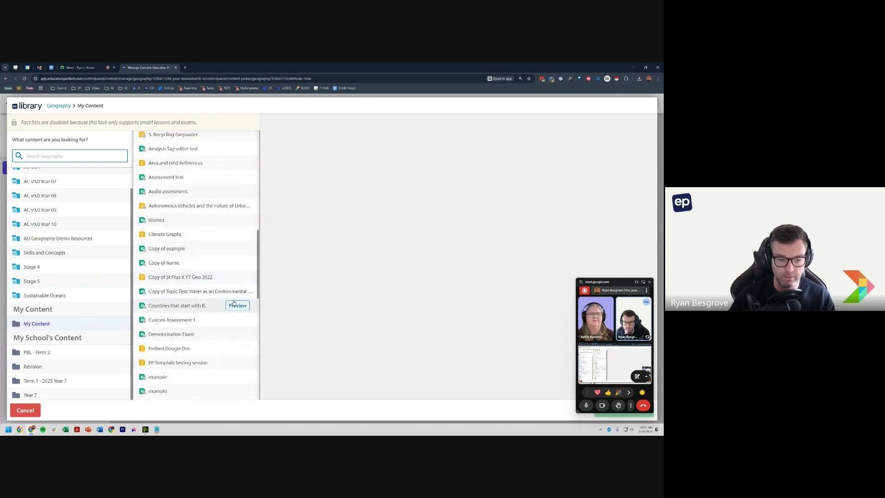
left_click(187, 364)
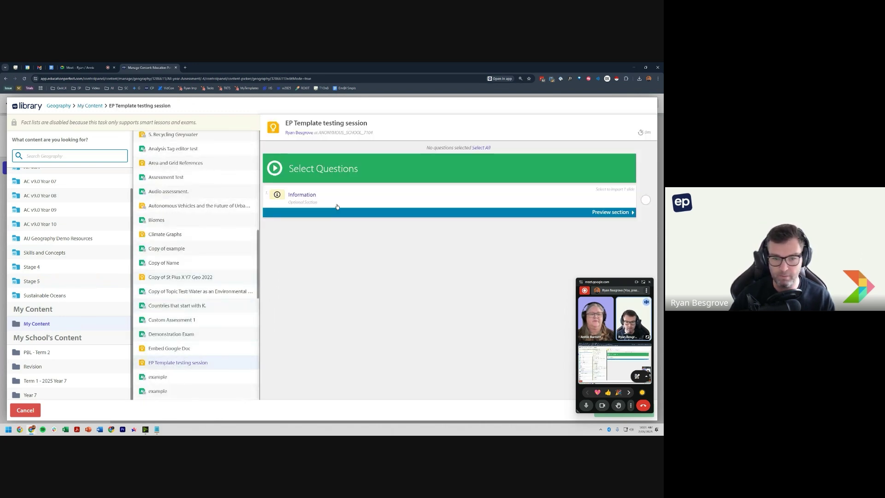
left_click(170, 234)
left_click(476, 247)
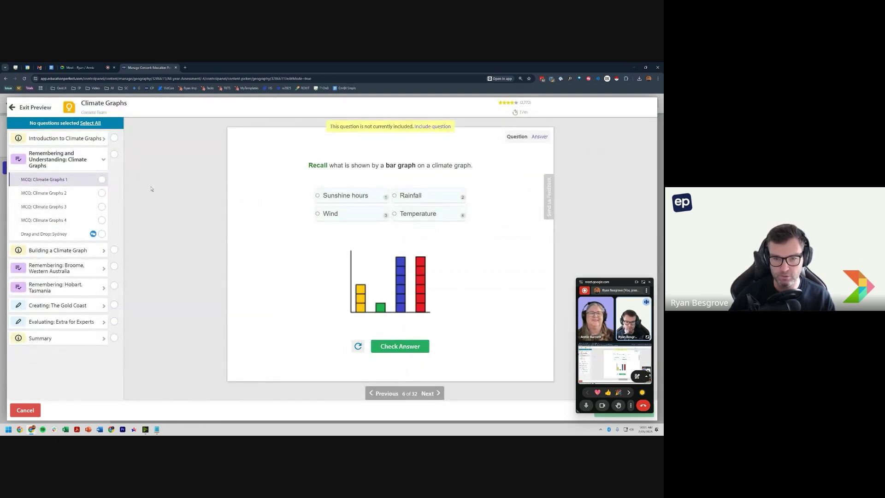
Step: Import MCQ: Climate Graphs 1 to 3, the whole Remembering: Broome, Western Australia section and the Gold Coast scratchpad question into the exam
left_click(102, 180)
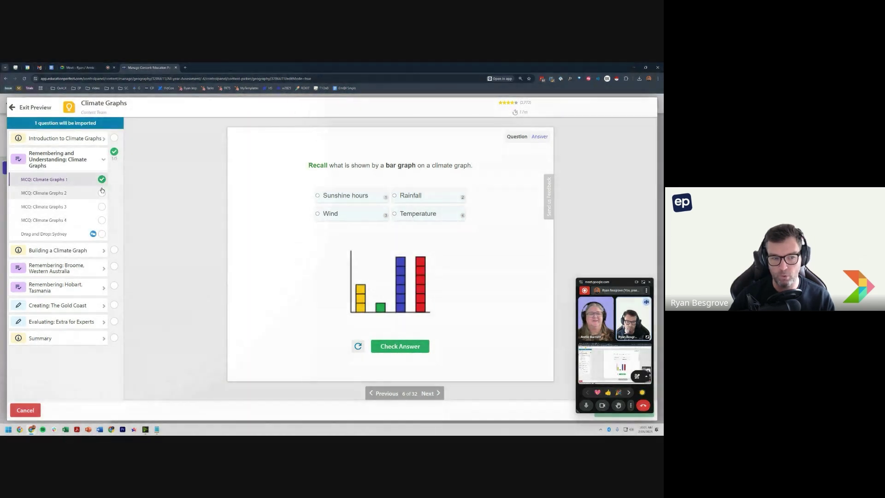
left_click(102, 192)
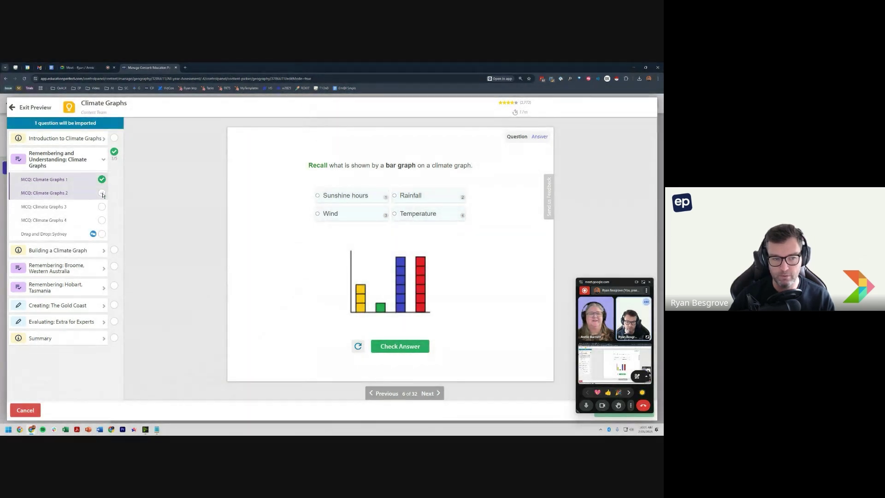
left_click(102, 206)
left_click(75, 266)
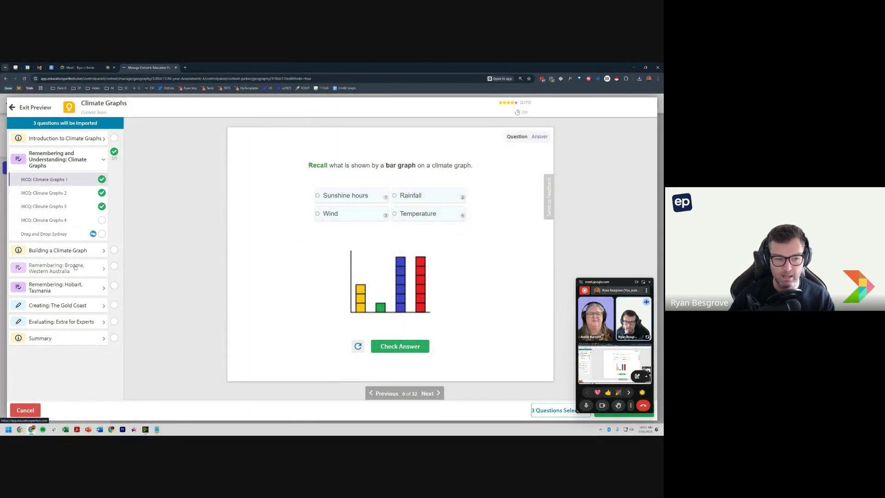
left_click(114, 196)
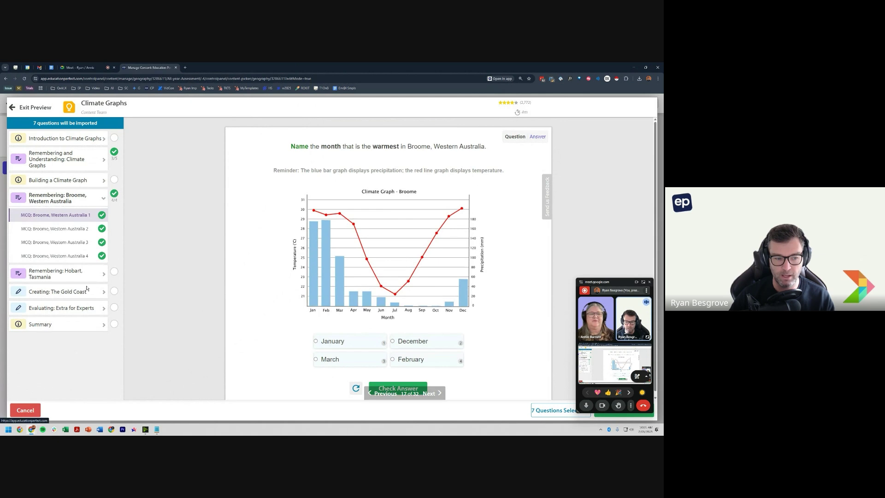
left_click(105, 292)
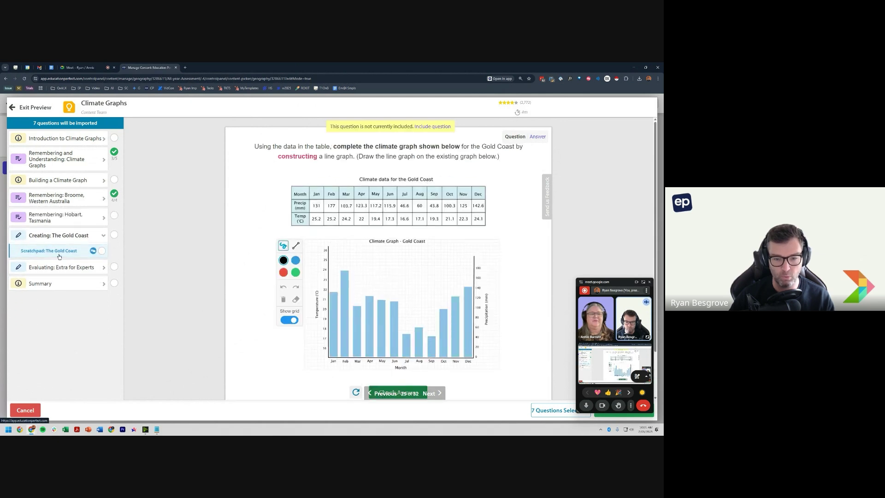
left_click(115, 235)
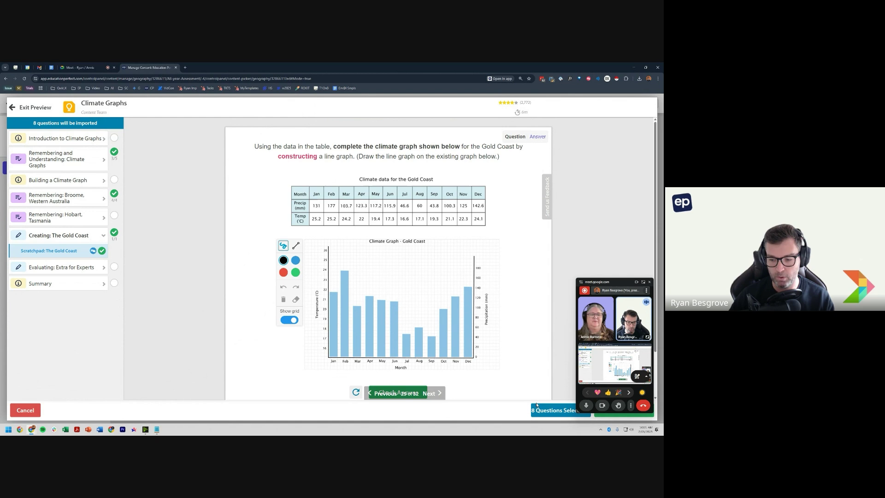
left_click(608, 417)
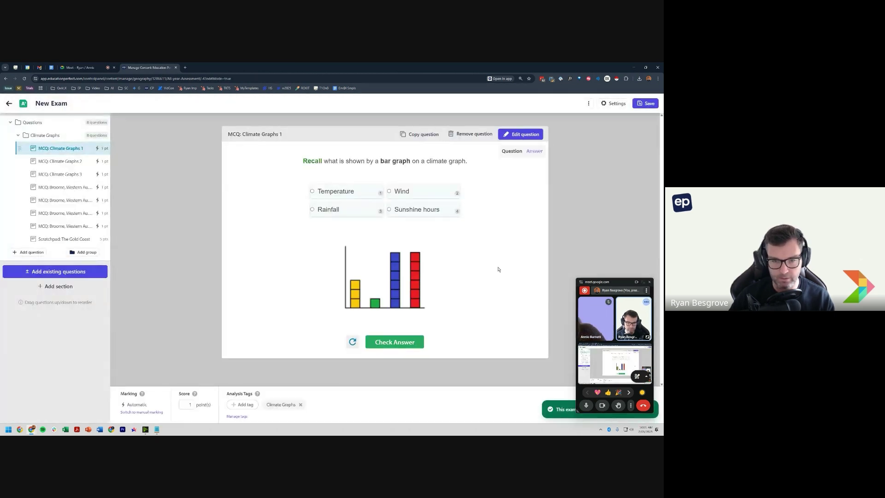
Step: Check the analysis tag on question MCQ: Climate Graphs 3 and the recommended content linked to that tag
left_click_drag(623, 282, 632, 245)
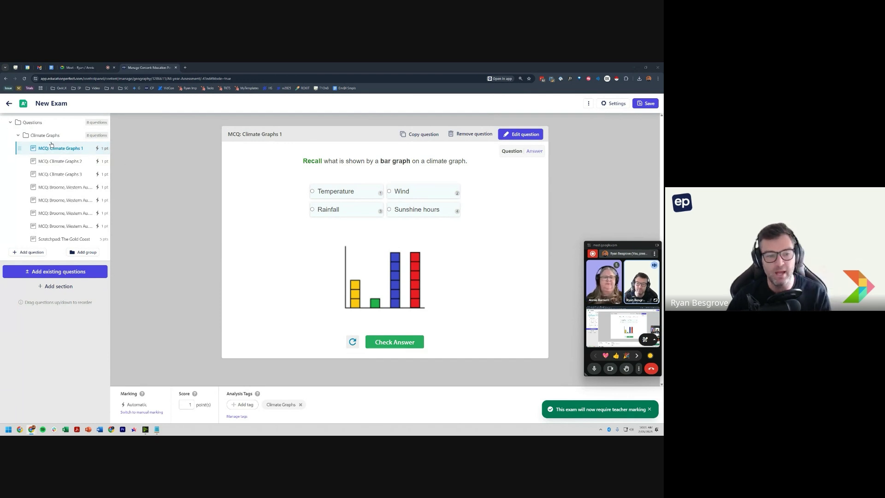
left_click(67, 174)
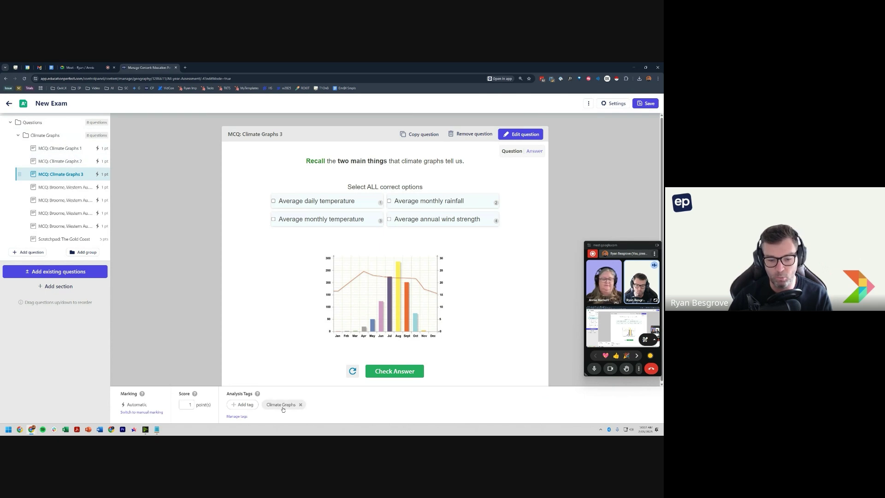
key("ctrl")
key("ctrl")
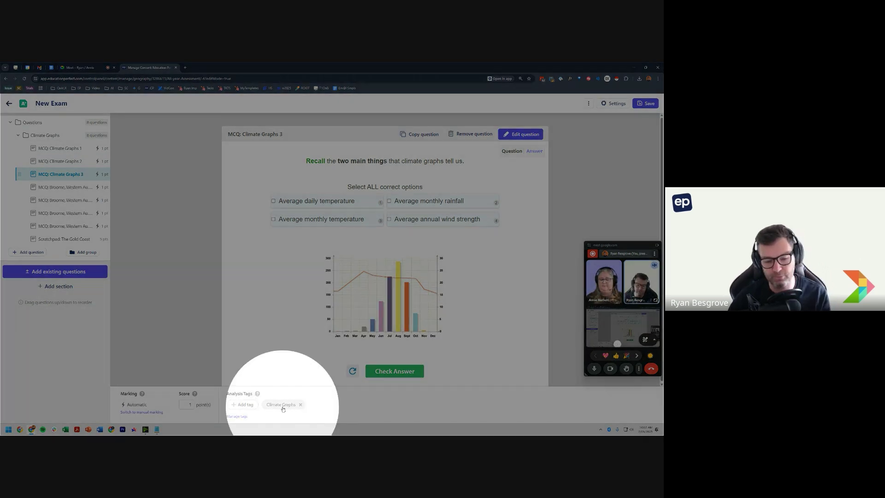
left_click(283, 405)
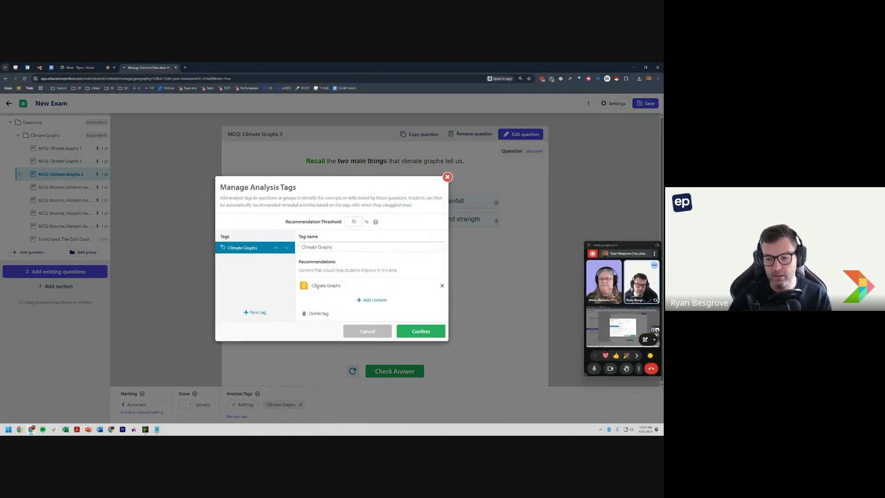
key("ctrl")
key("ctrl")
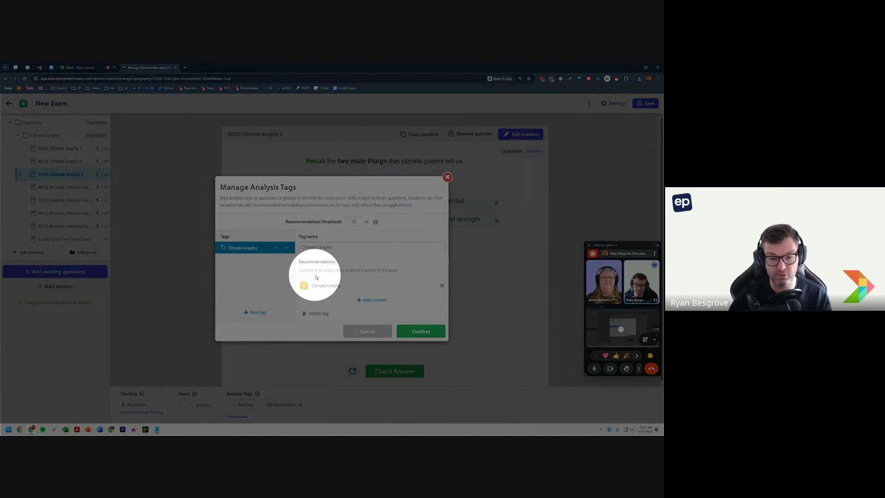
left_click(366, 327)
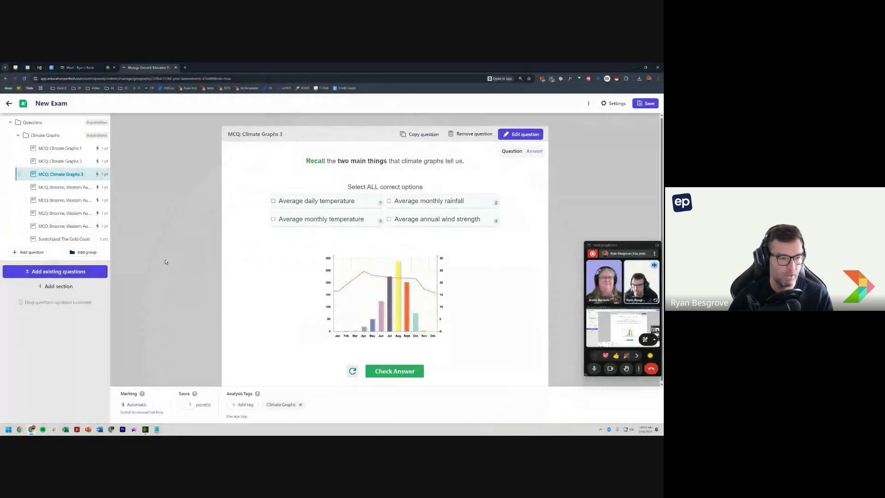
Step: Find 2 Geography Skills Exam 2 in the All year Assessment folder as a source of existing questions and preview its Section II
left_click(19, 135)
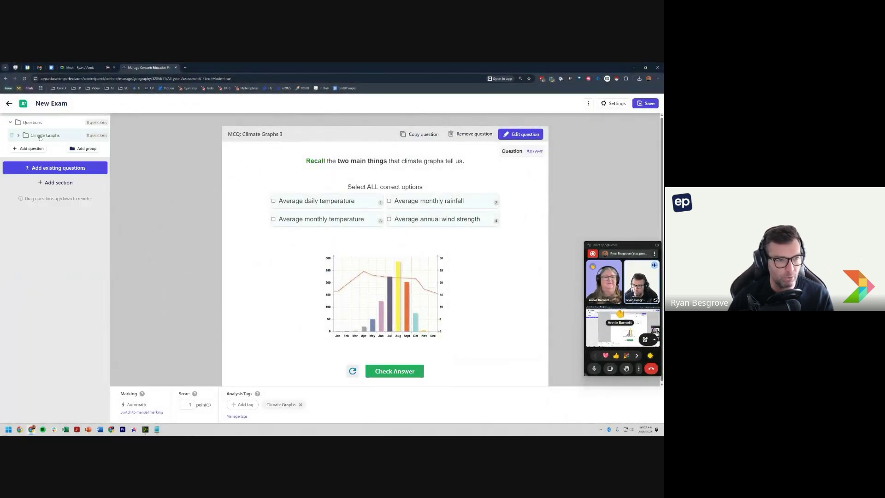
left_click(46, 171)
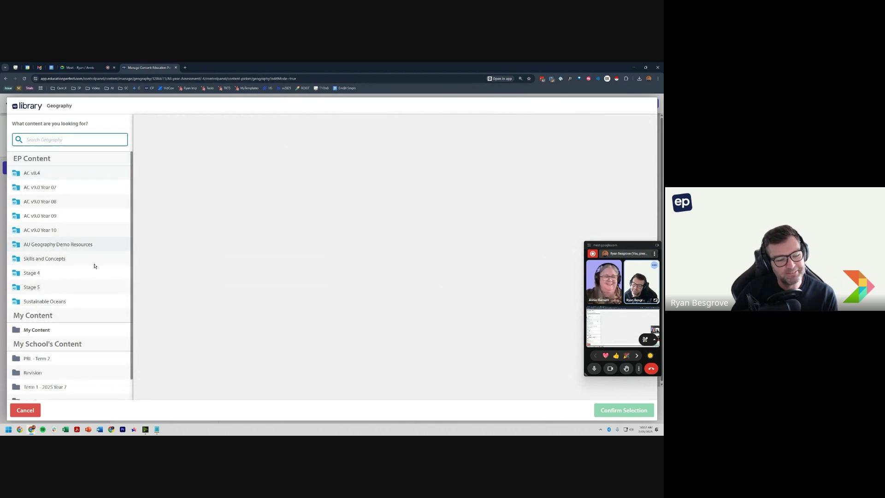
left_click(90, 333)
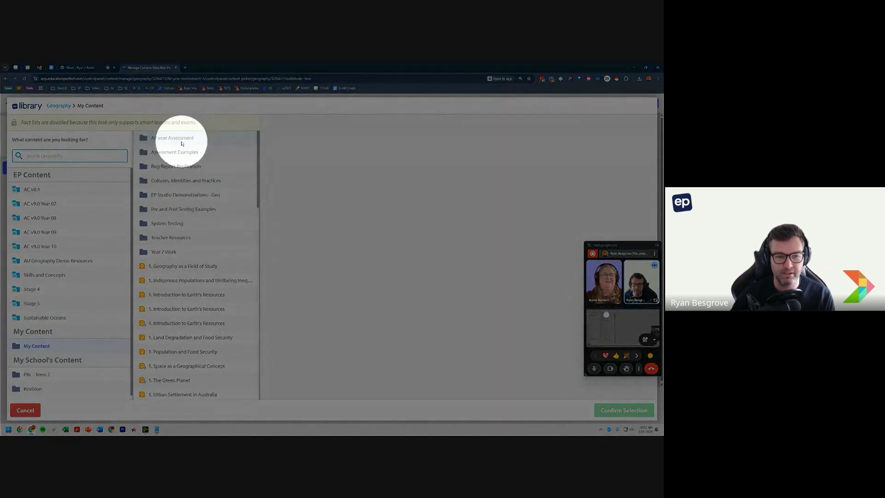
left_click(175, 140)
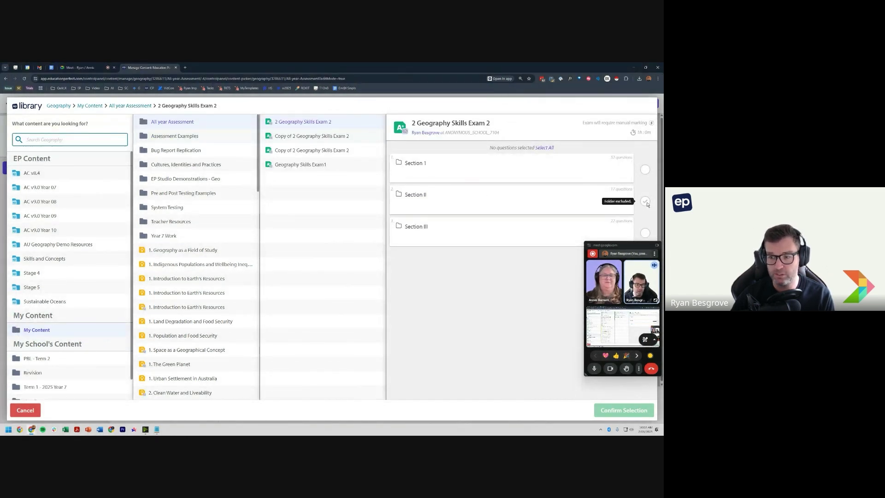
left_click(573, 201)
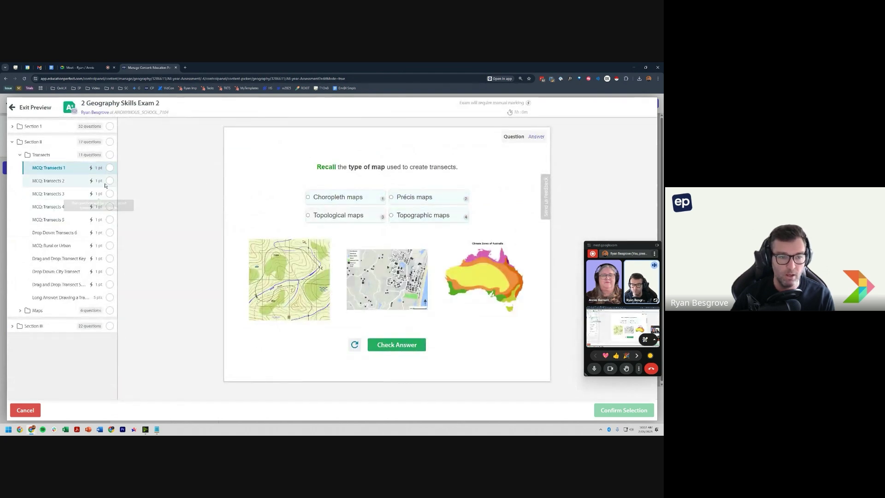
Step: Import MCQ: Transects 5, the Drag and Drop: Transect Key question and Drop Down: City Transect into the new exam
left_click(49, 184)
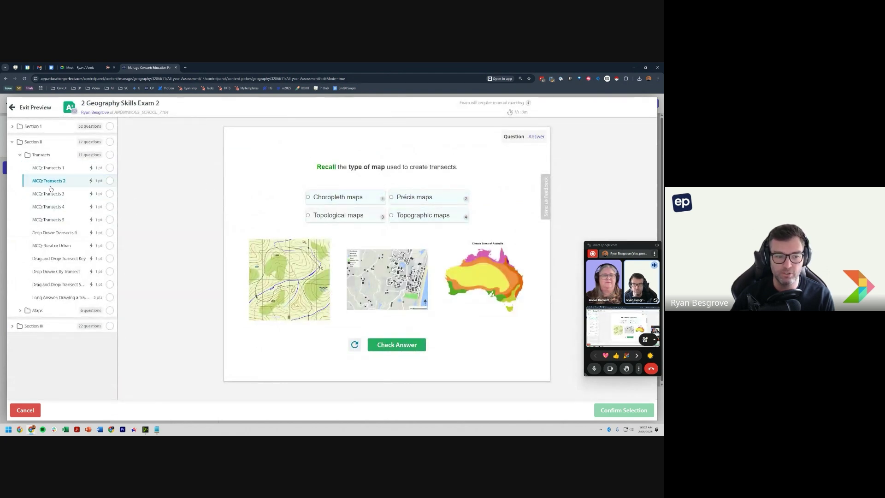
left_click(109, 220)
left_click(110, 258)
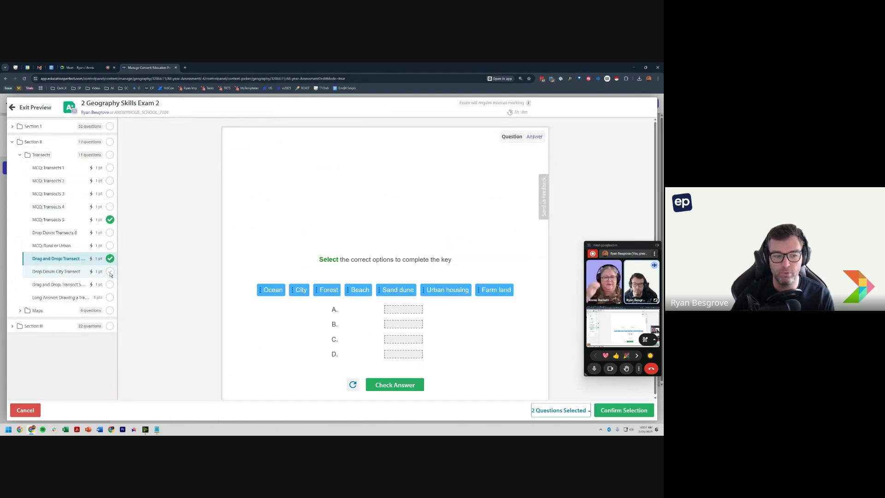
left_click(109, 272)
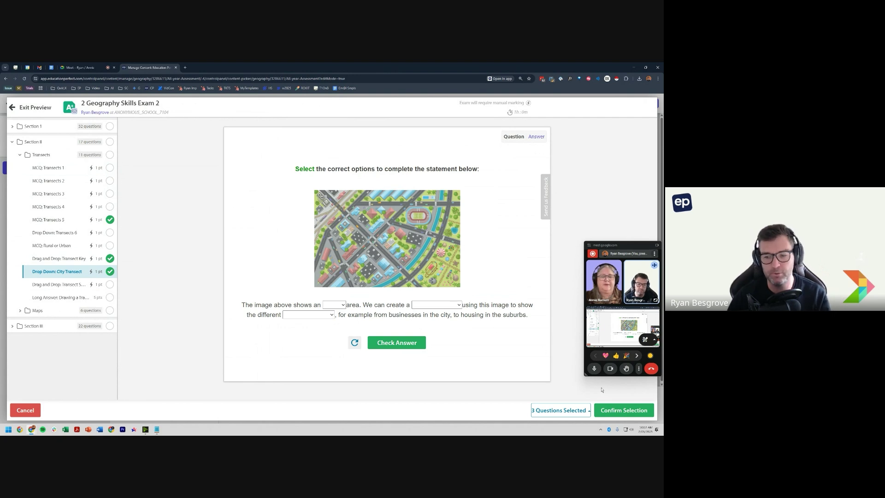
left_click(624, 410)
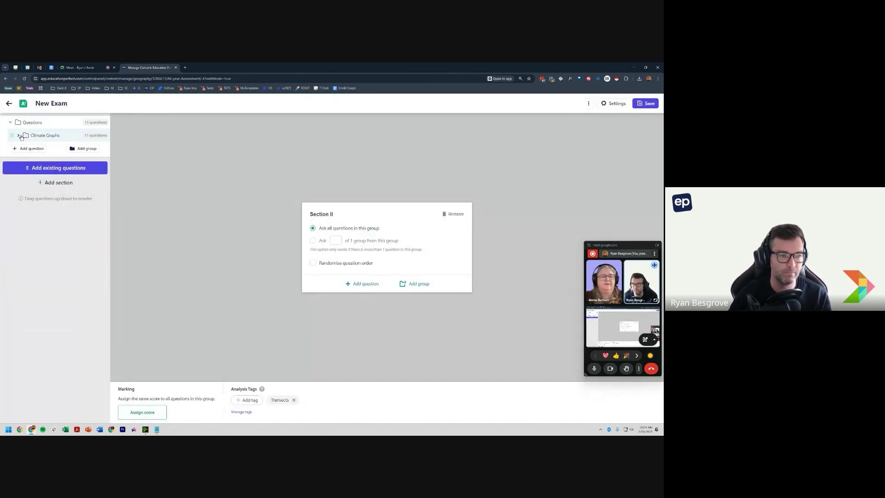
Step: Review the imported 2 Geography Skills Exam 2 group, its nested Transects folder, and the questions with their analysis tags
left_click(21, 136)
left_click(43, 253)
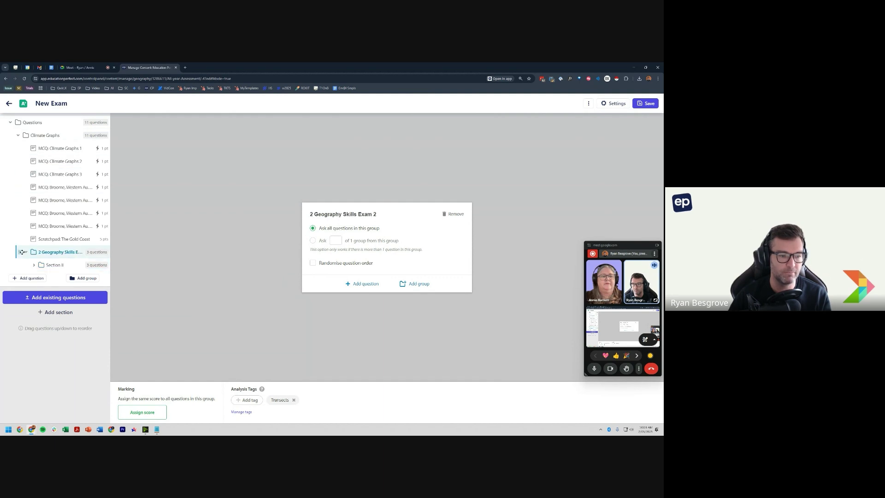
left_click(47, 265)
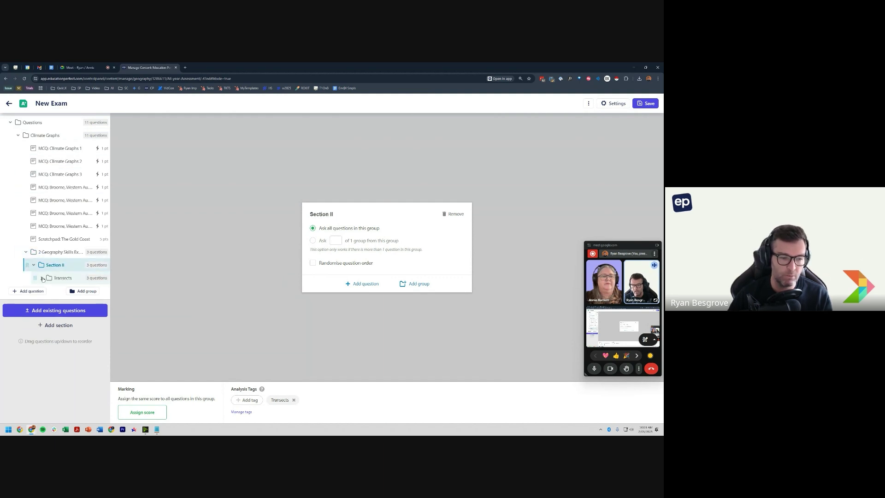
left_click(54, 280)
left_click(69, 291)
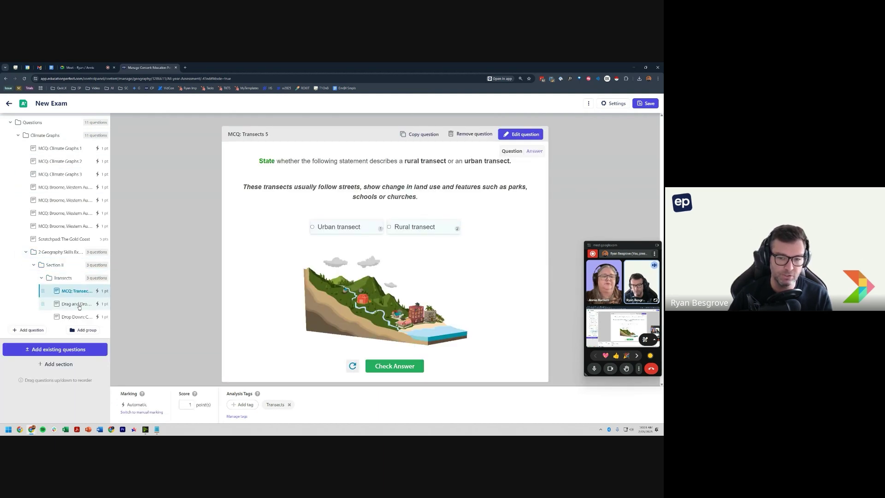
left_click(79, 306)
left_click(76, 317)
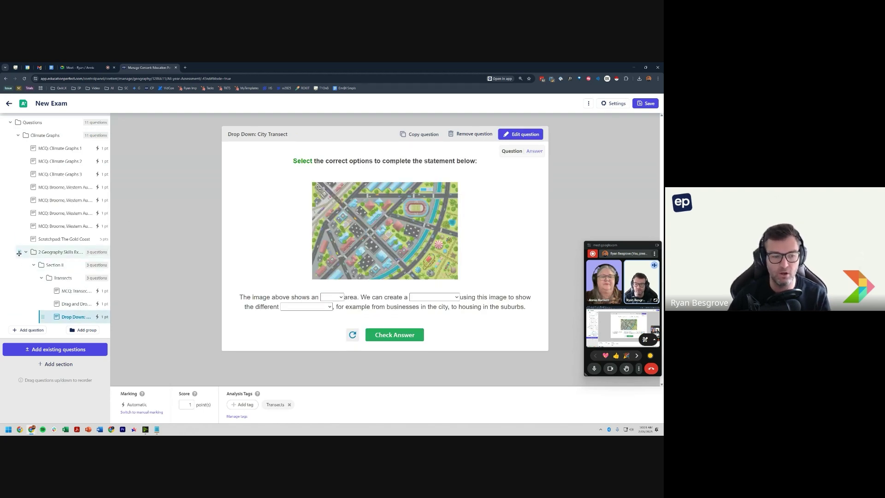
left_click_drag(18, 253, 68, 255)
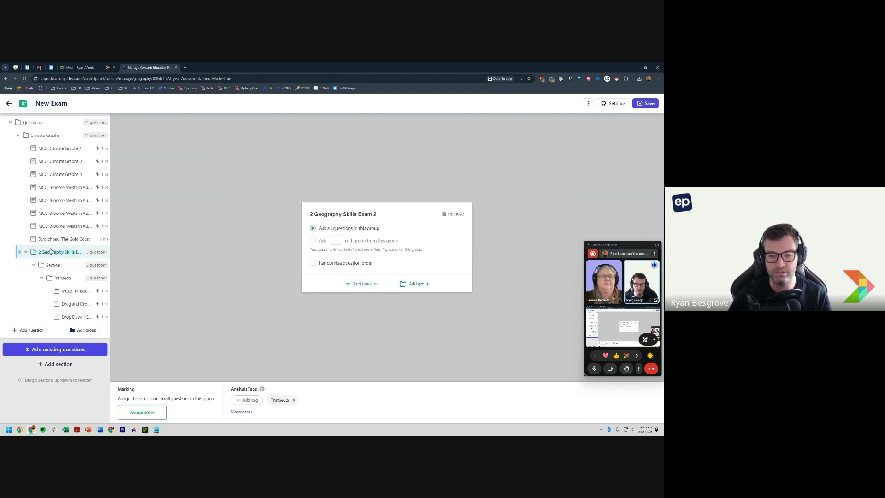
Step: Add the incorrect answer choices Option 3 and Option 4 to question MCQ: Transects 5 and save the question
left_click(75, 291)
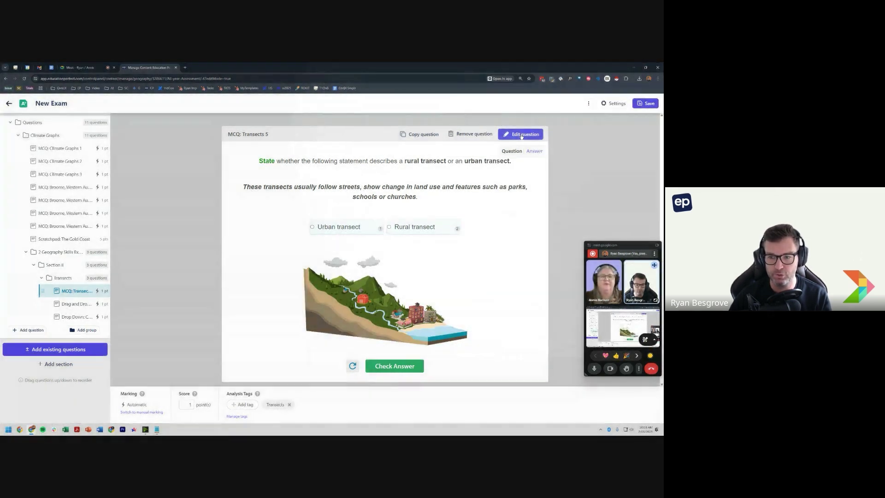
left_click(521, 135)
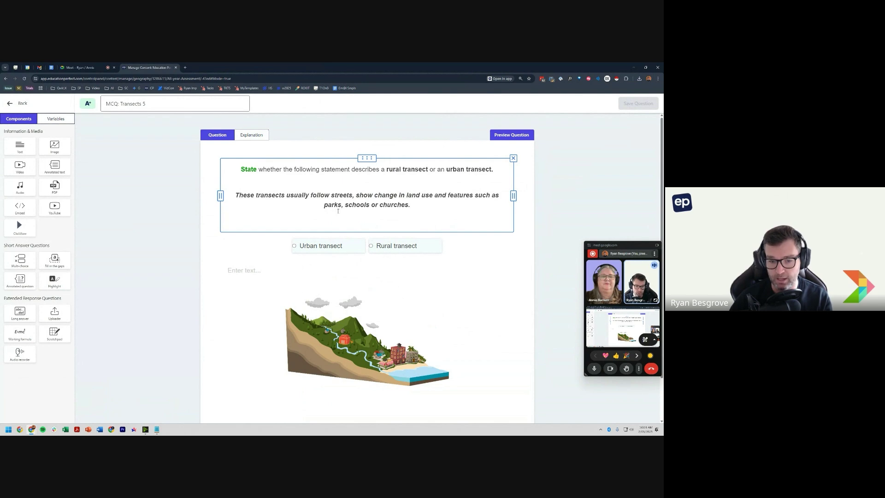
left_click(453, 250)
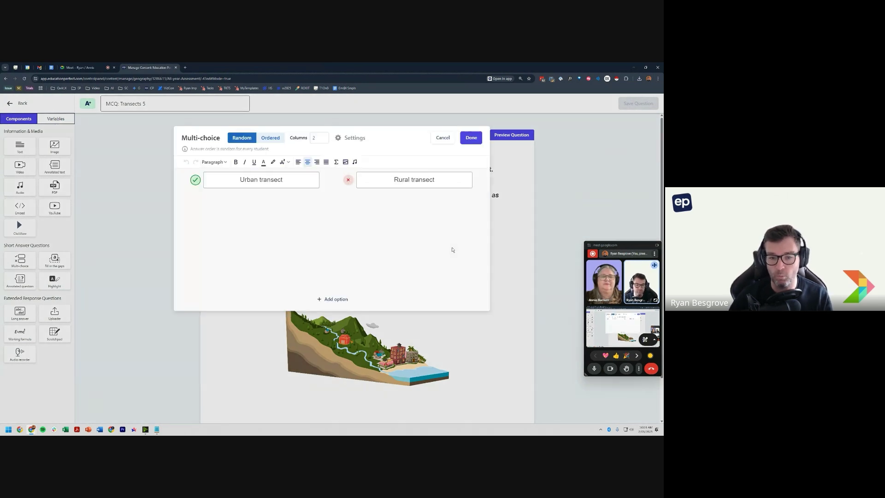
left_click(321, 301)
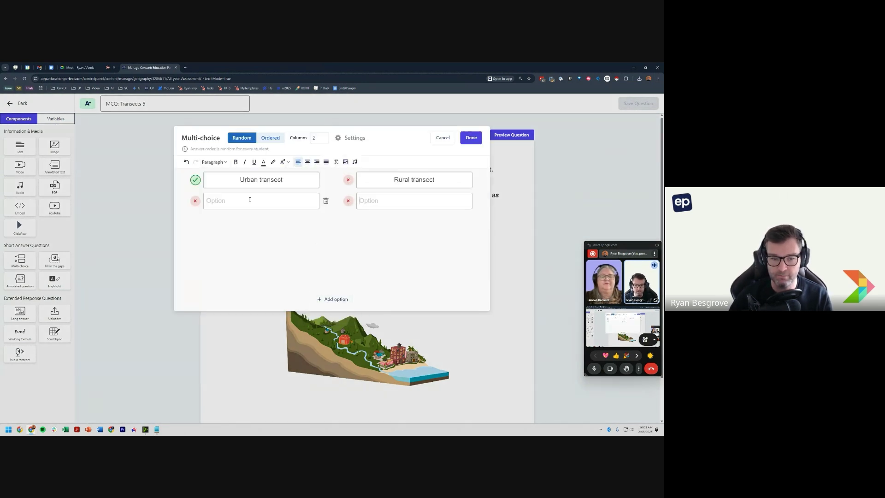
left_click(250, 200)
type("Option")
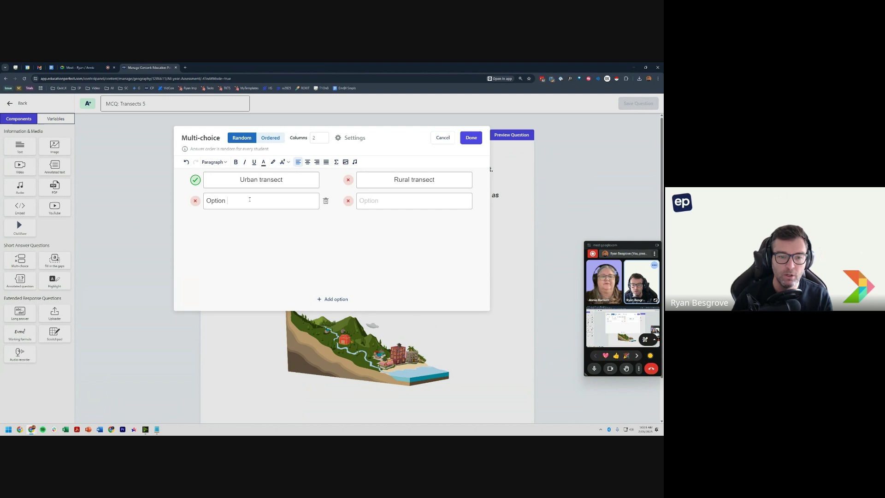
type(" 3")
left_click(392, 203)
type("Option 4")
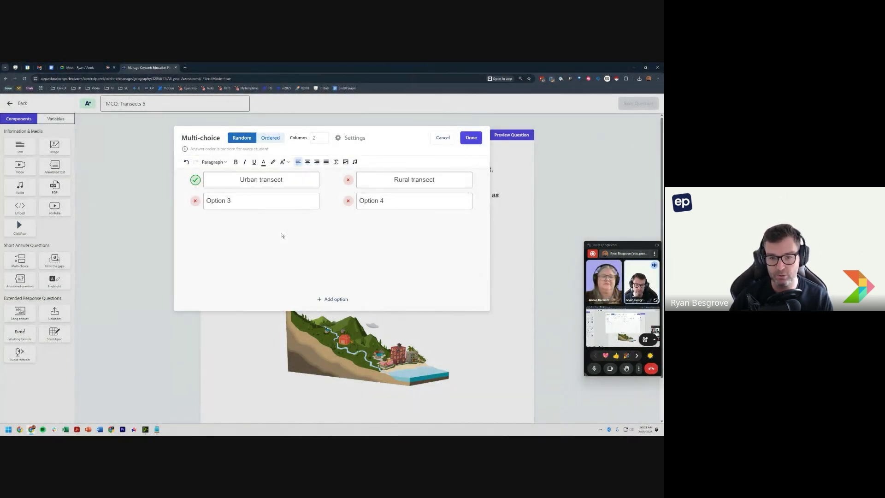
left_click(471, 137)
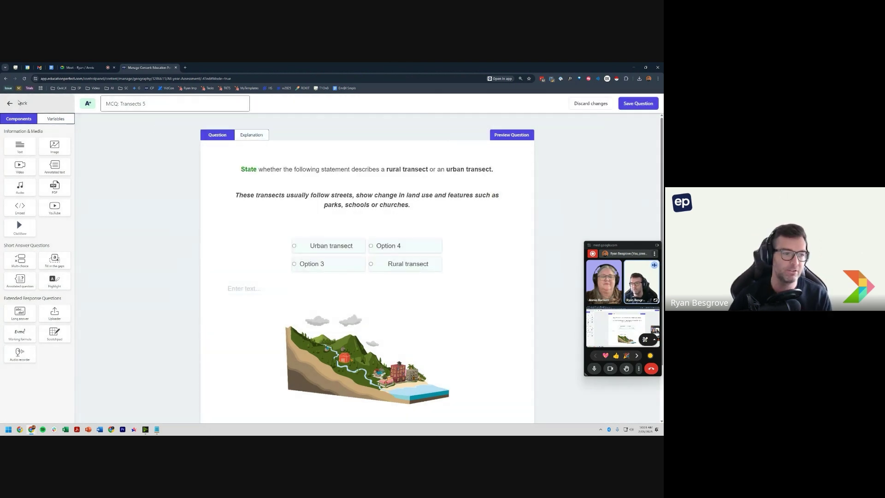
left_click(20, 102)
left_click(387, 278)
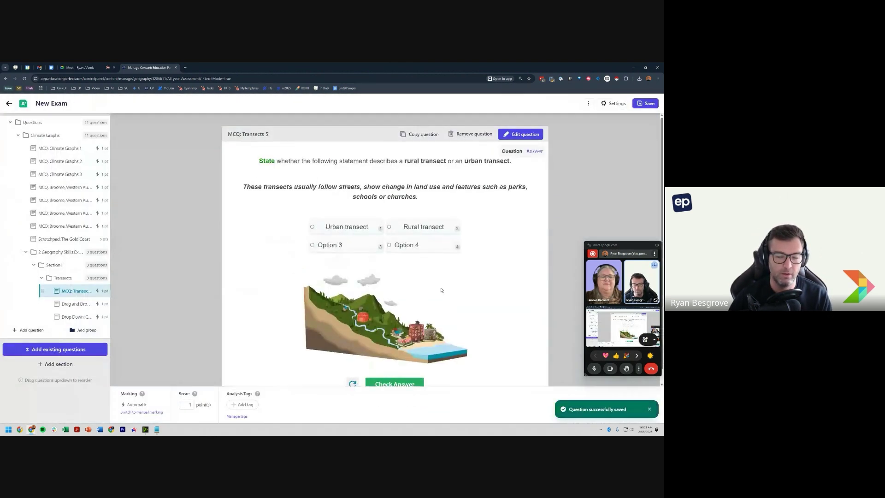
Step: Edit question MCQ: Climate Graphs 2 and add six blank answer options to its multi-choice component
left_click(64, 174)
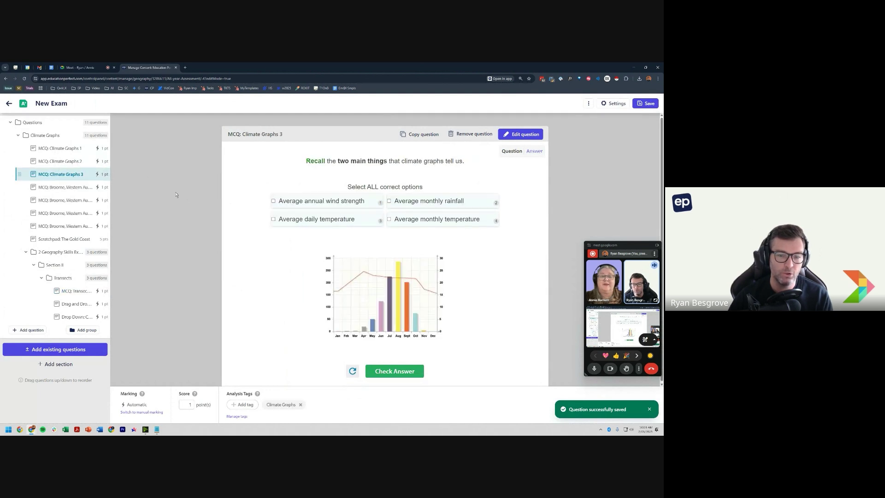
left_click(72, 163)
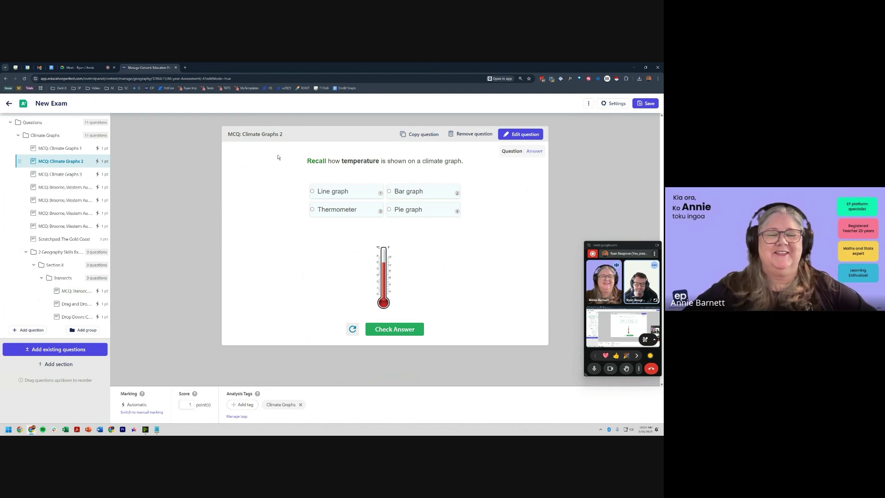
left_click(526, 138)
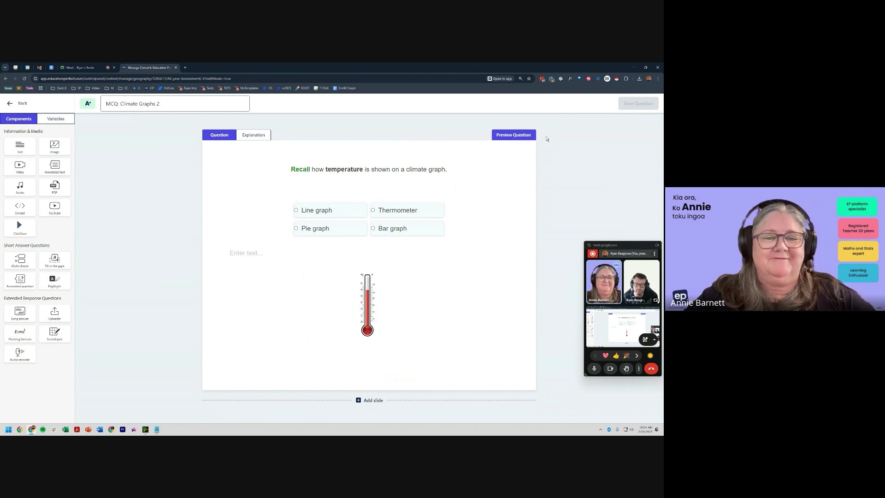
left_click(484, 218)
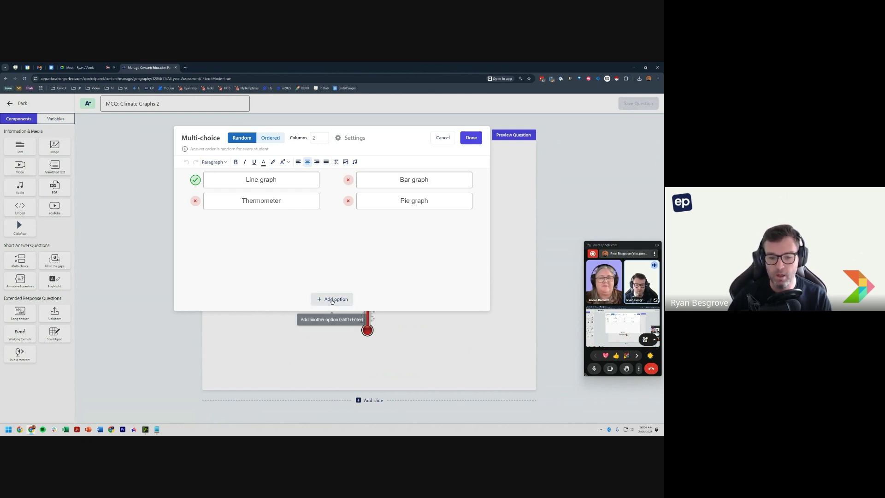
left_click(332, 301)
left_click(332, 301)
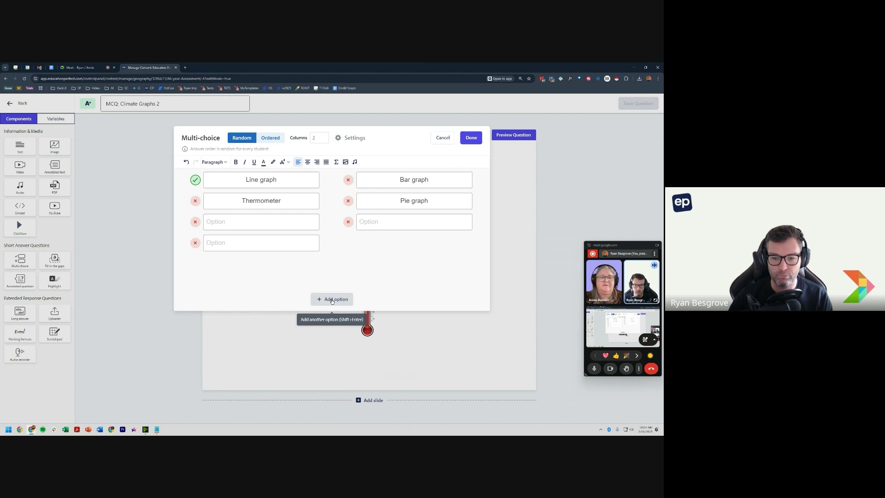
left_click(331, 300)
left_click(332, 299)
left_click(331, 300)
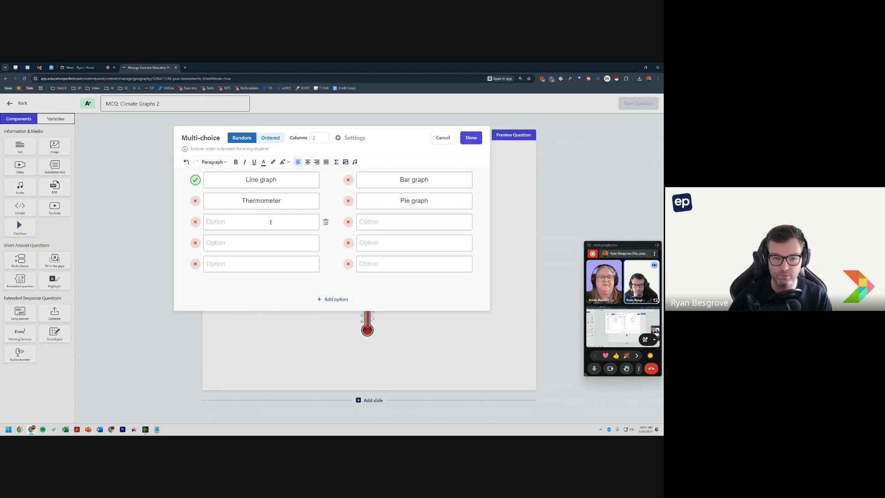
Step: Fill the six blank answer options with 1, 2, 3, 4, 5 and 6
left_click(271, 222)
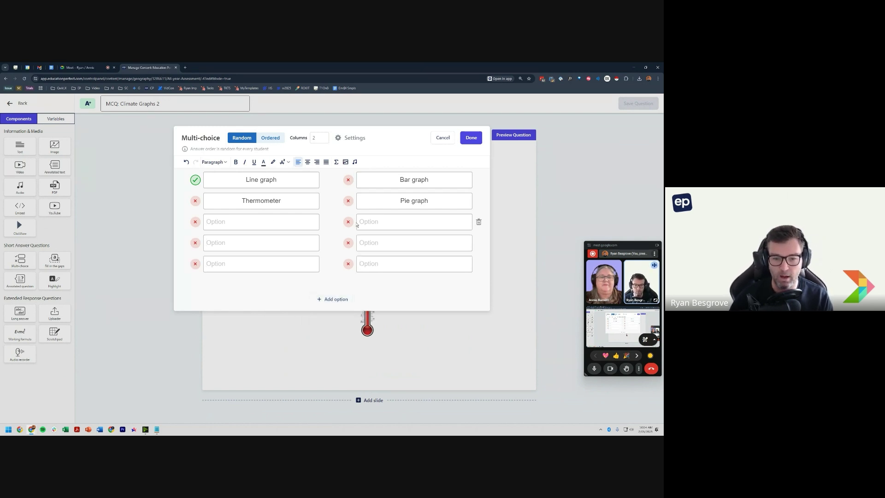
type("1")
left_click(377, 220)
type("2")
left_click(278, 239)
type("3")
left_click(401, 243)
type("4")
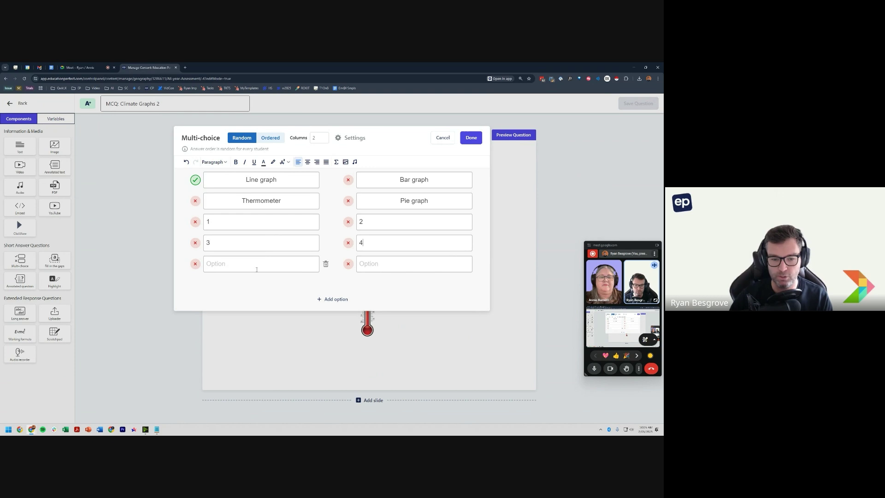
left_click(263, 264)
type("55")
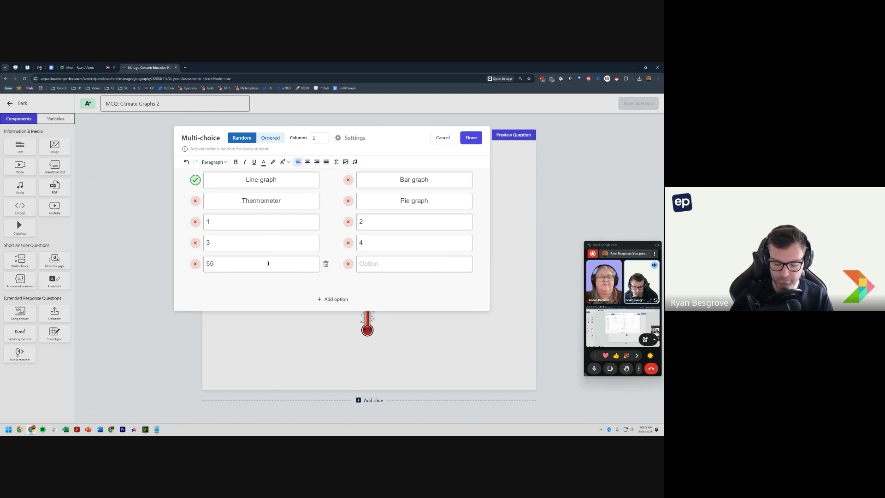
key("BackSpace")
left_click(392, 264)
type("6")
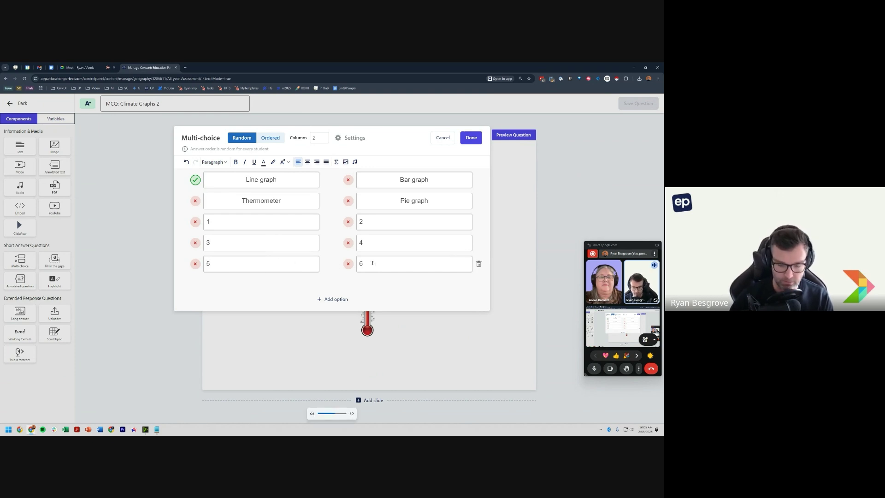
Step: Mark options 4 and 6 as correct and set the multi-choice component's number of correct answers to 1
left_click(348, 243)
left_click(348, 263)
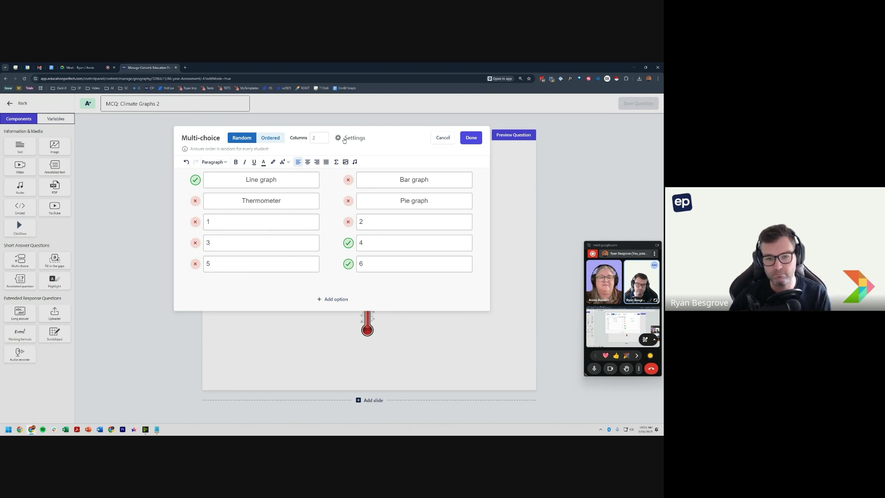
left_click(344, 138)
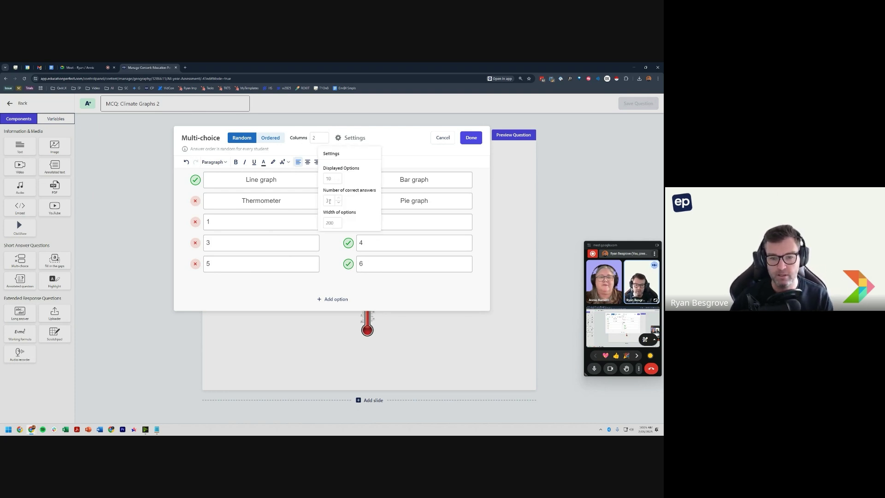
left_click(329, 202)
key("BackSpace")
type("1")
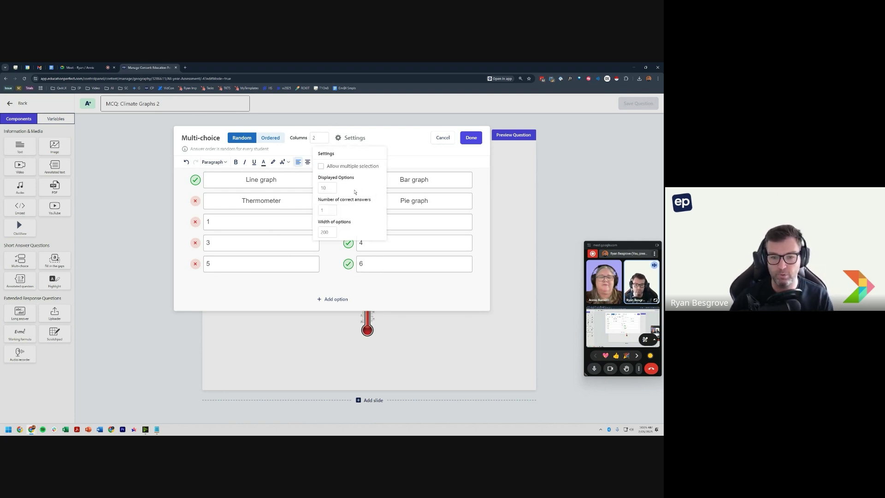
Step: Set the multi-choice component's displayed options to 4 and apply the component changes
left_click(324, 188)
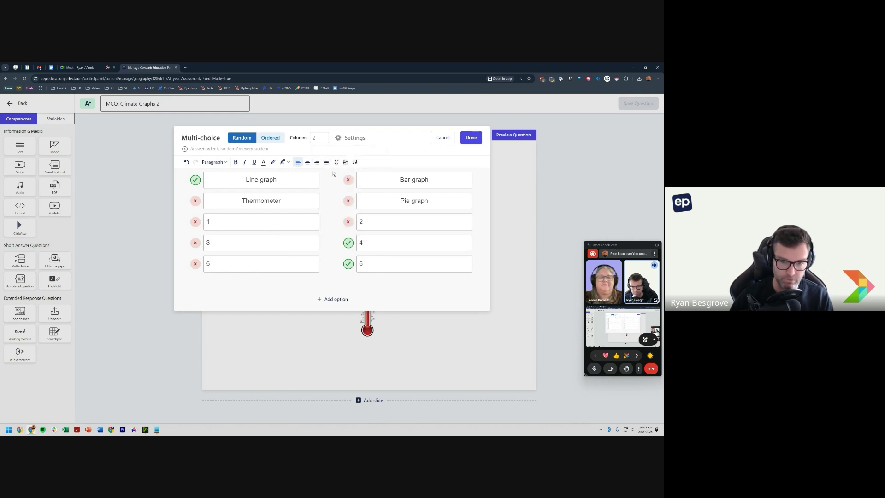
left_click(339, 138)
double_click(324, 188)
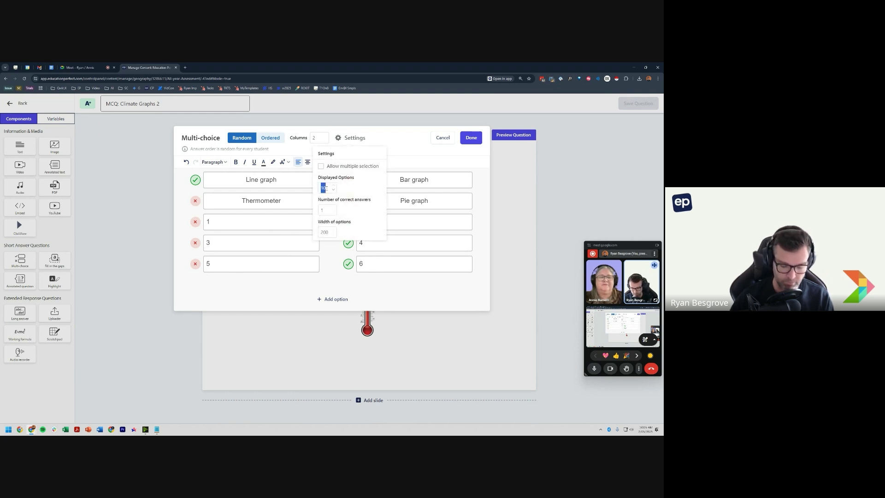
type("4")
left_click(407, 147)
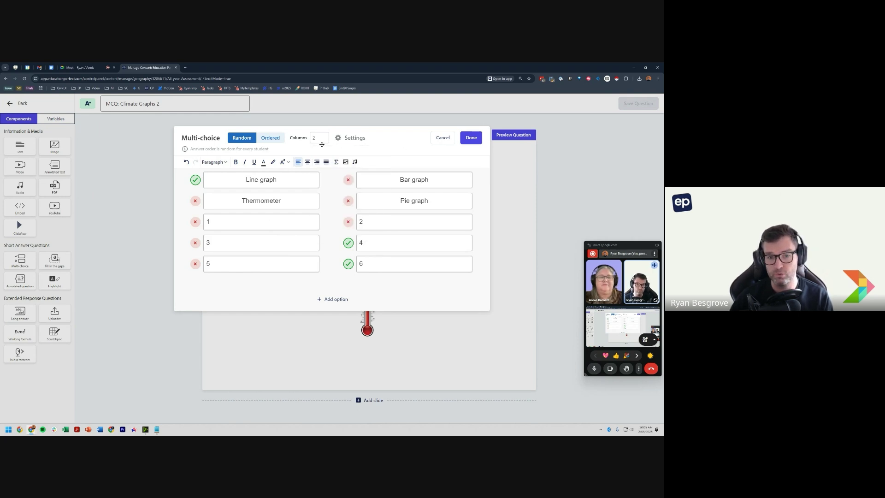
left_click(471, 137)
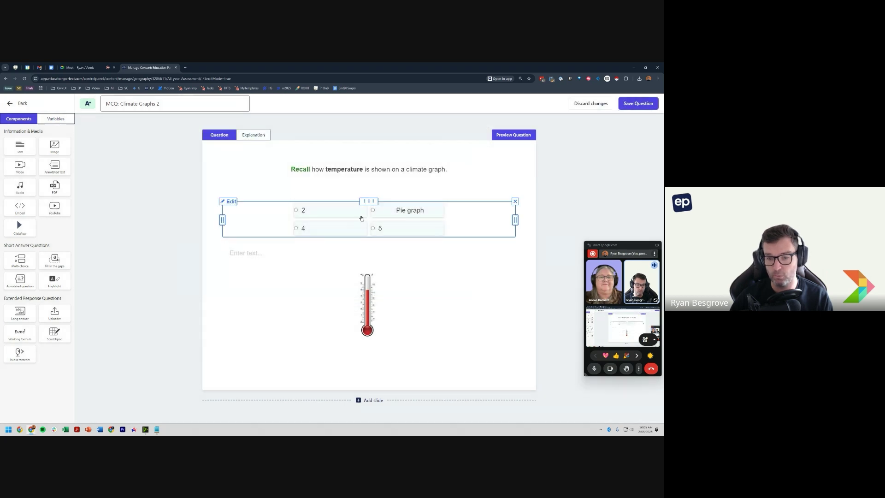
Step: Preview question MCQ: Climate Graphs 2 and refresh it repeatedly to examine how the answer options are randomised
left_click(502, 138)
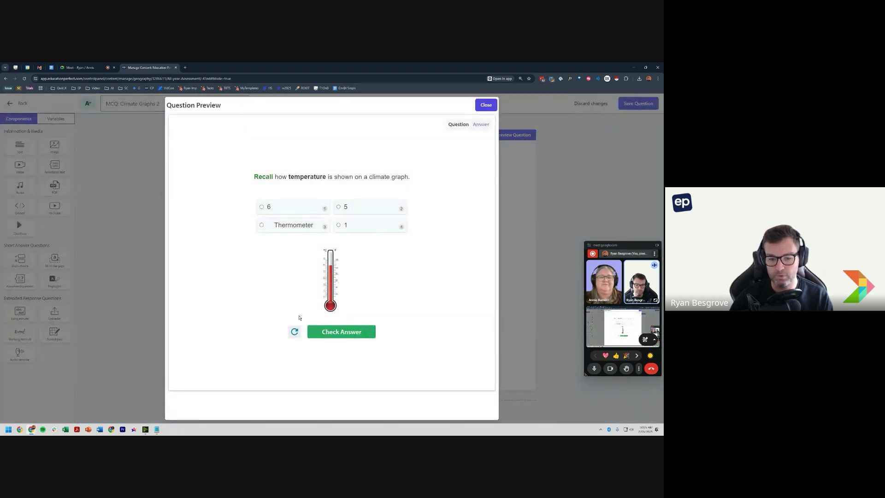
left_click(295, 332)
left_click(295, 332)
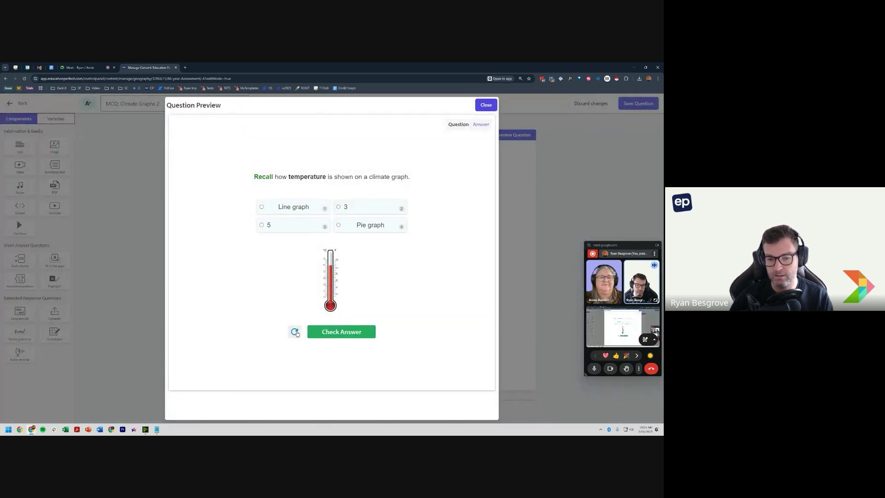
left_click(295, 332)
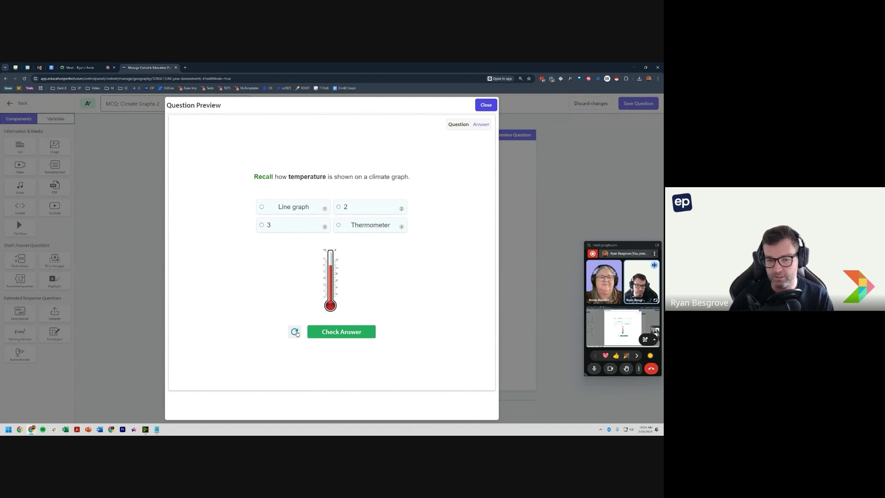
left_click(295, 332)
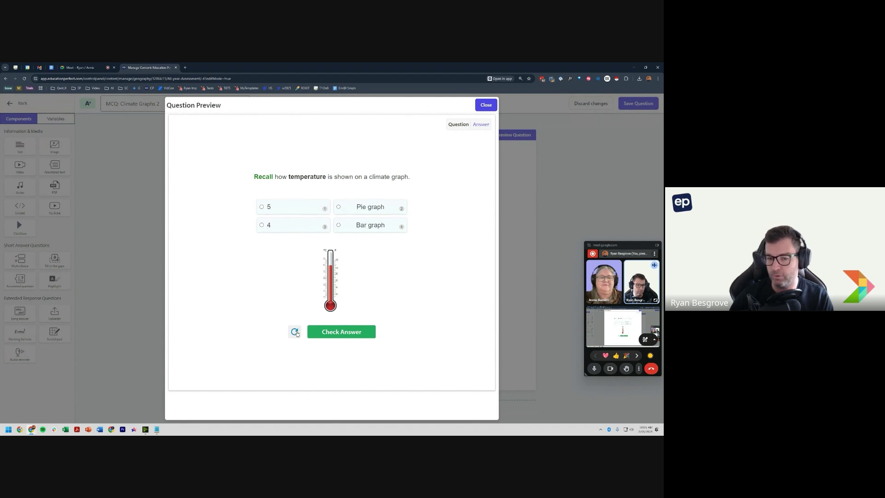
left_click(295, 332)
left_click(295, 332)
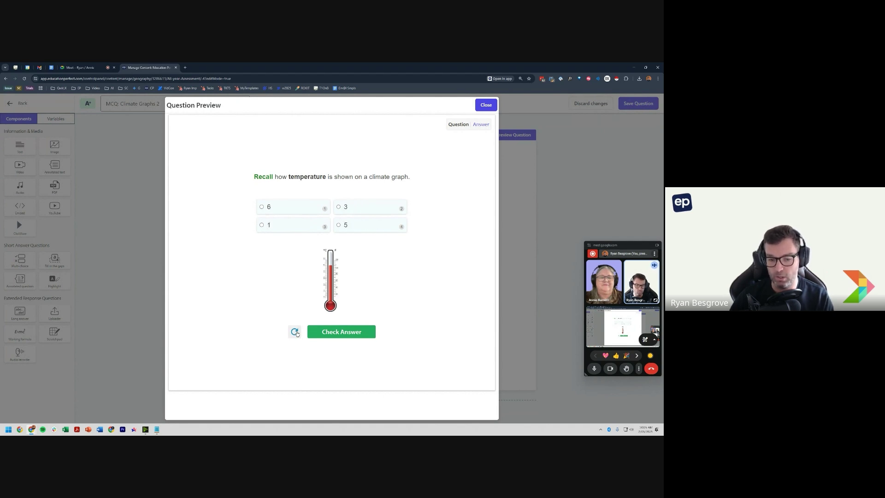
left_click(295, 332)
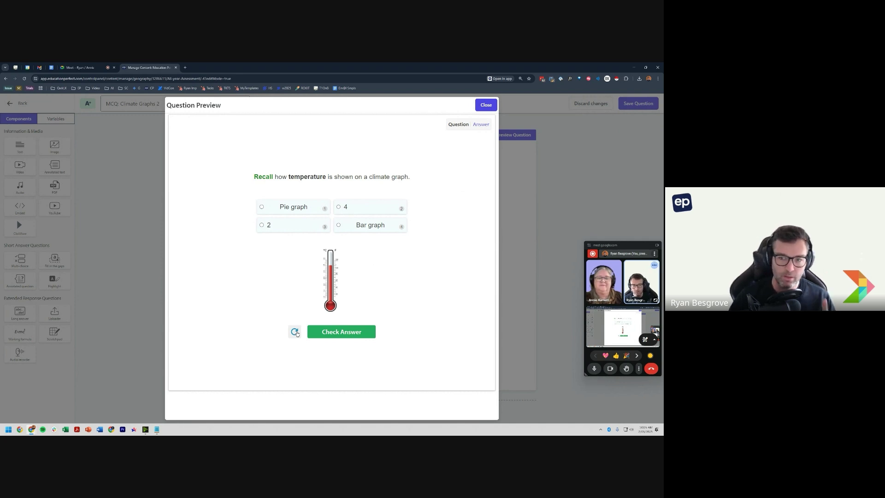
left_click(486, 105)
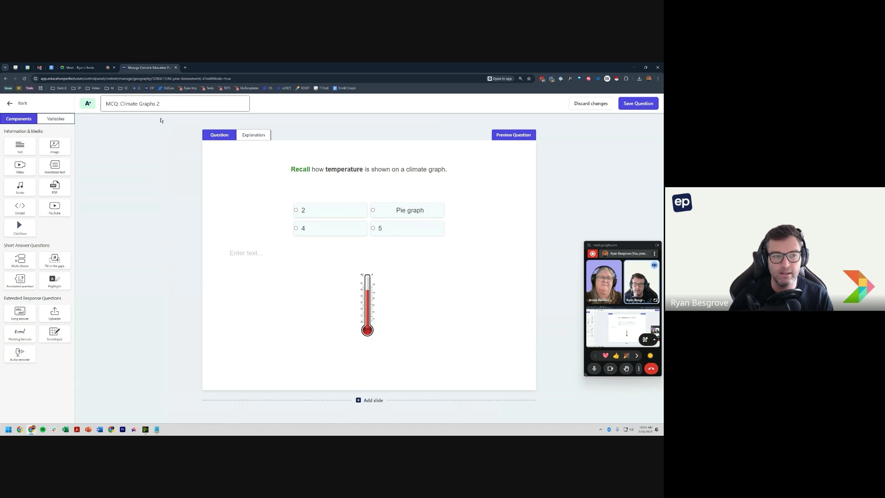
Step: Save question MCQ: Climate Graphs 2 and open question MCQ: Broome, Western Australia 1 in the exam
left_click(639, 105)
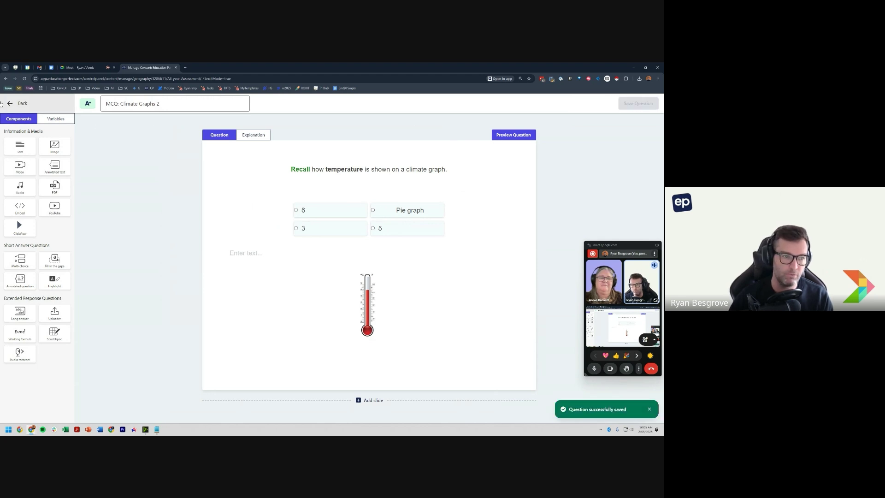
left_click(20, 102)
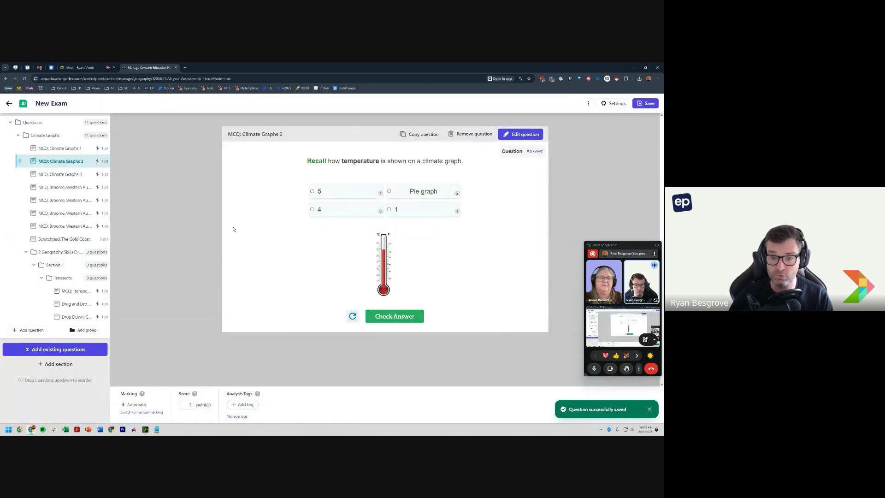
left_click(61, 189)
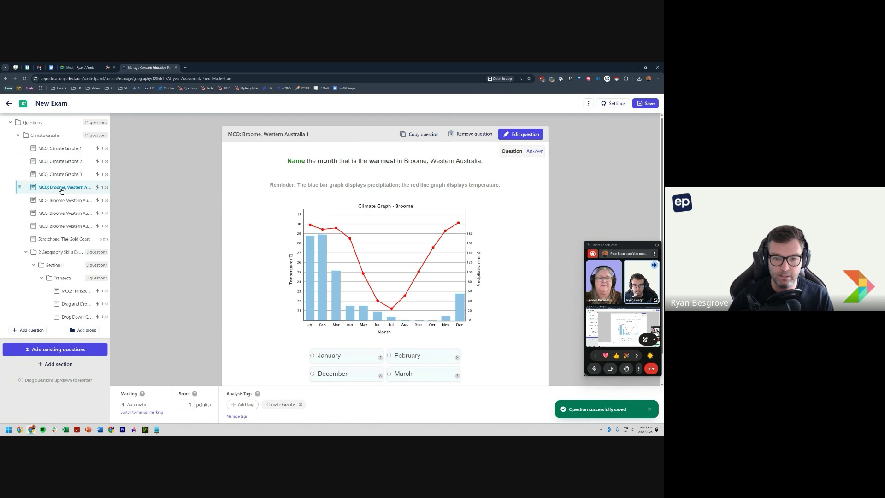
scroll(355, 242, "down", 1)
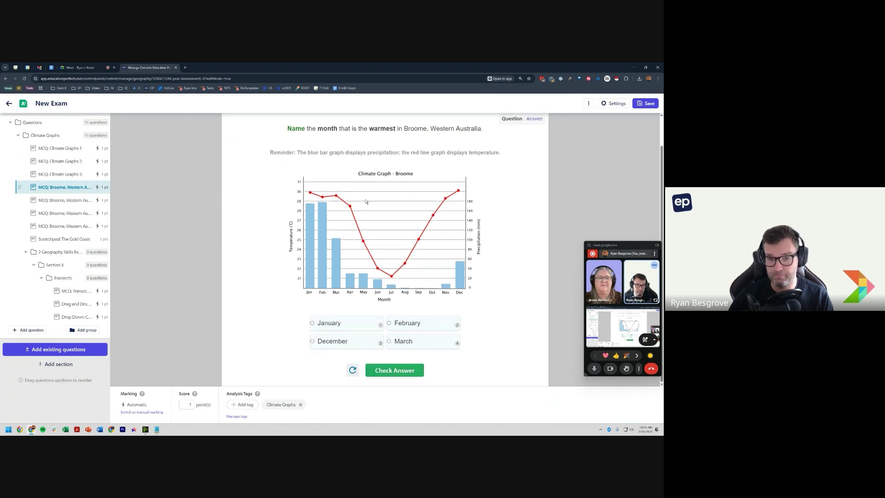
scroll(366, 202, "up", 1)
left_click(520, 134)
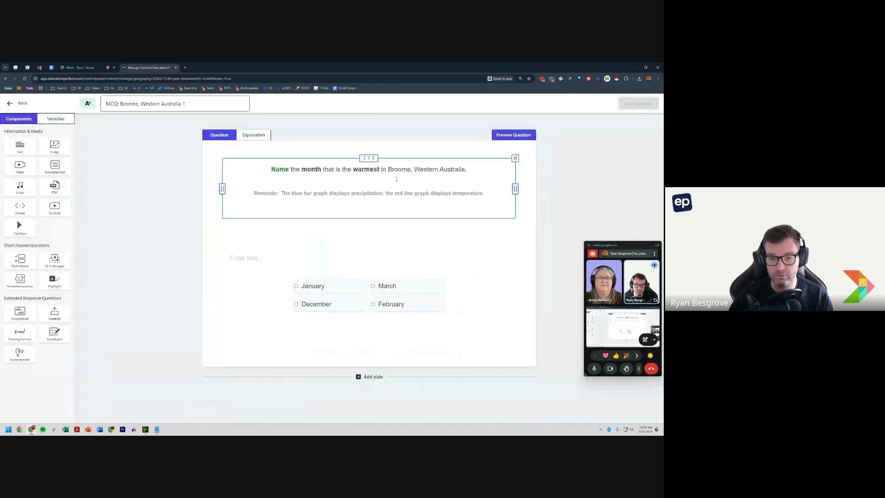
scroll(397, 207, "down", 2)
left_click(457, 327)
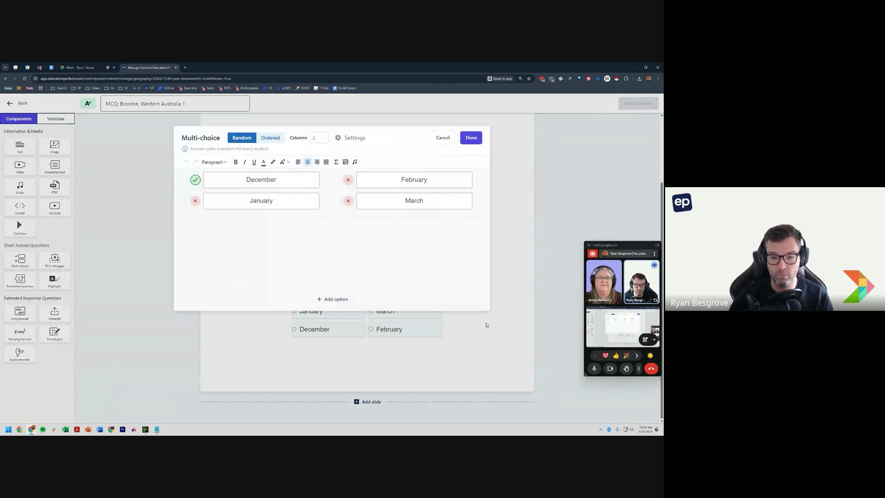
double_click(334, 301)
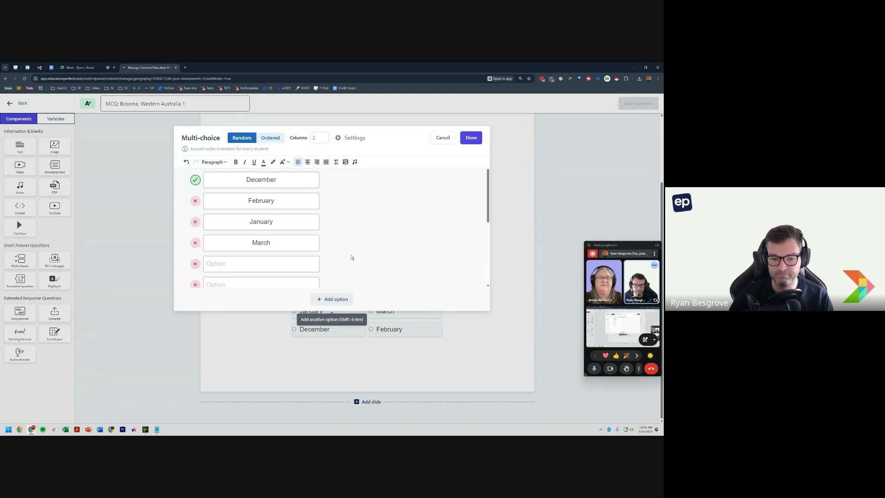
scroll(352, 257, "down", 3)
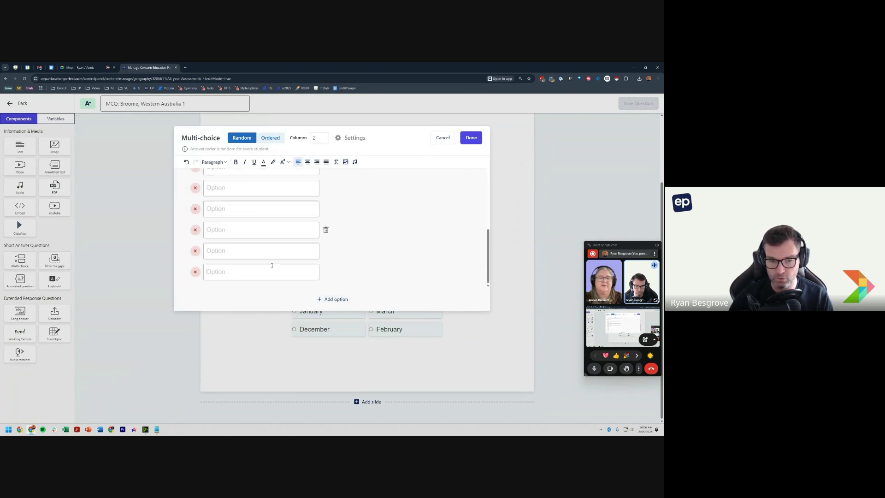
scroll(260, 251, "up", 3)
left_click(445, 137)
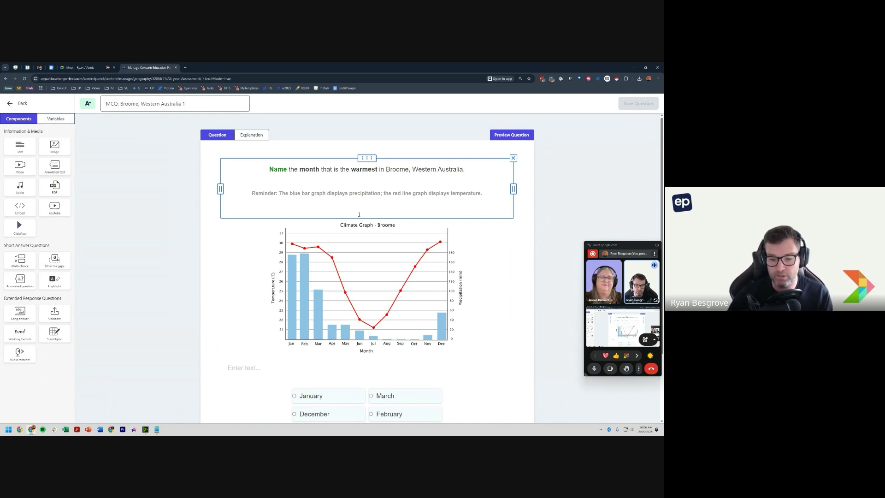
key("ctrl")
key("ctrl")
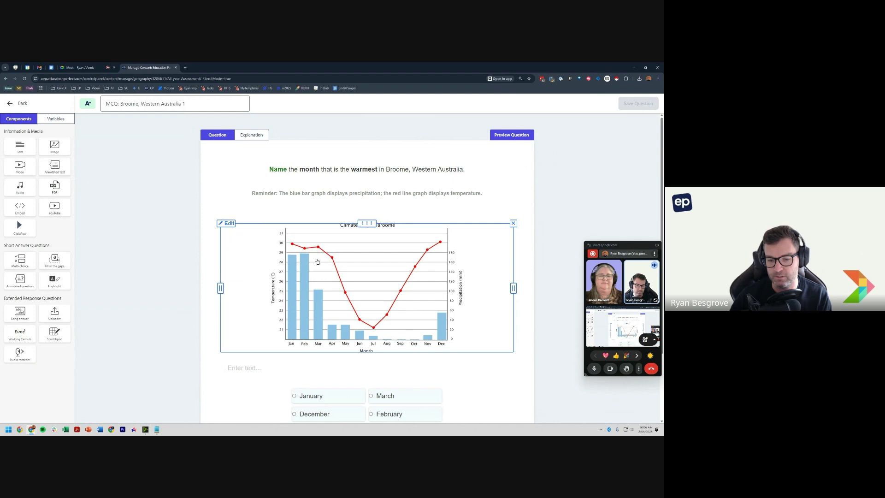
scroll(309, 258, "down", 2)
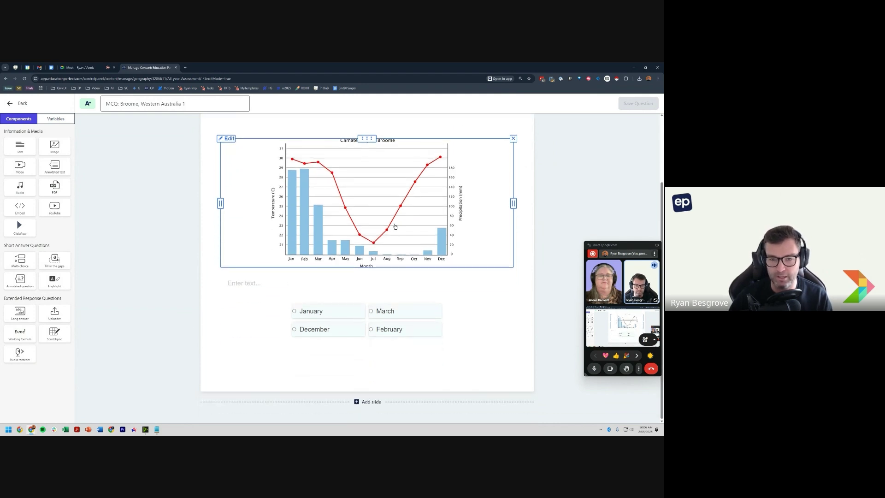
scroll(308, 216, "up", 2)
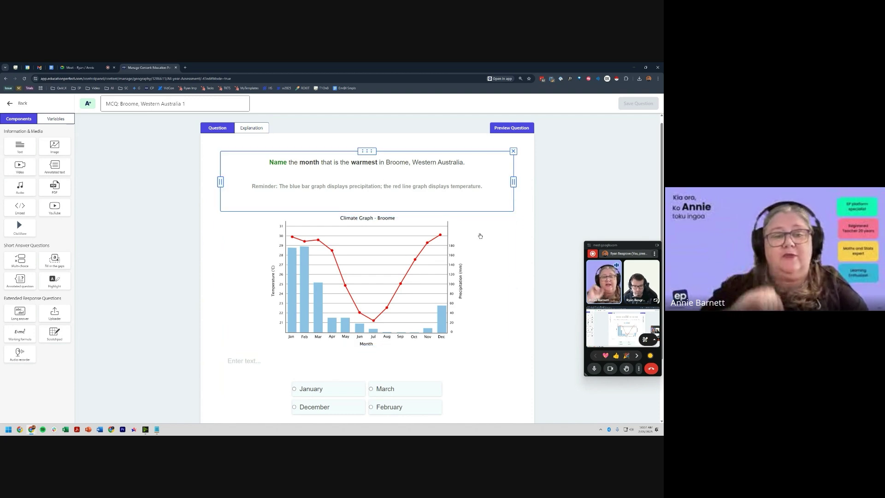
left_click(21, 103)
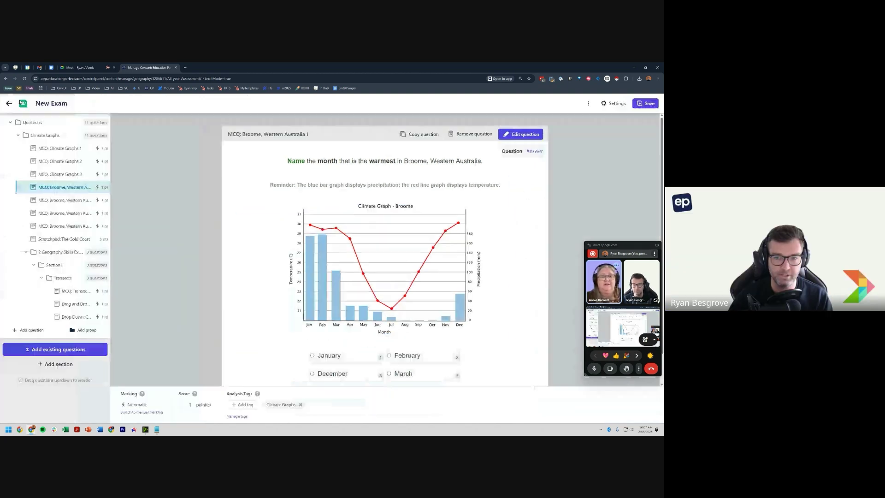
Step: Copy question MCQ: Broome, Western Australia 1 and replace "warmest" with "coolest" in the copy's question text
left_click(412, 134)
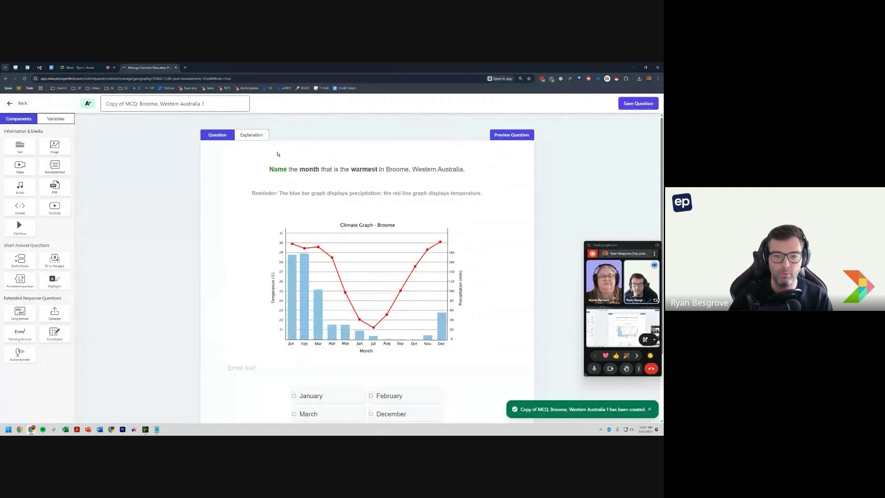
left_click(326, 170)
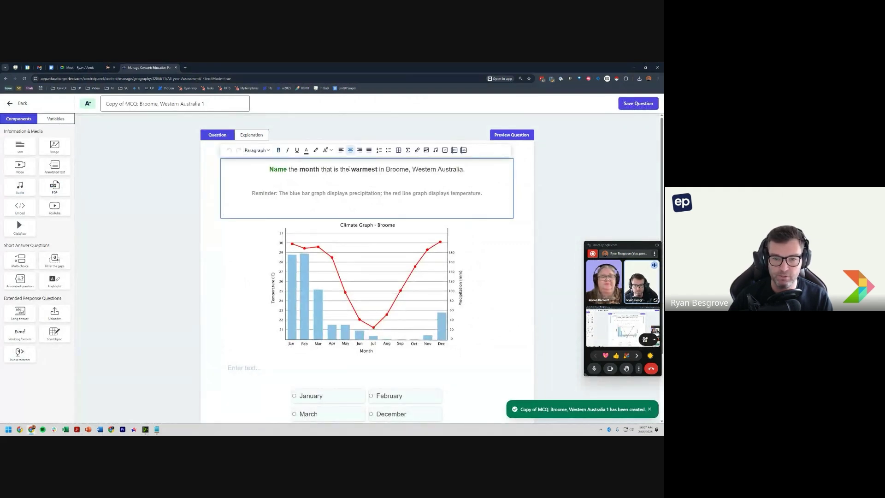
left_click_drag(352, 169, 378, 169)
type("cool")
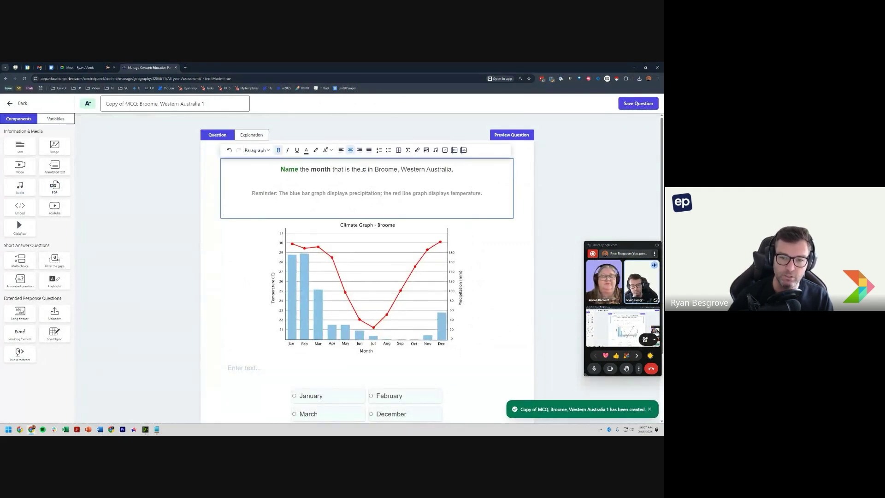
type("est")
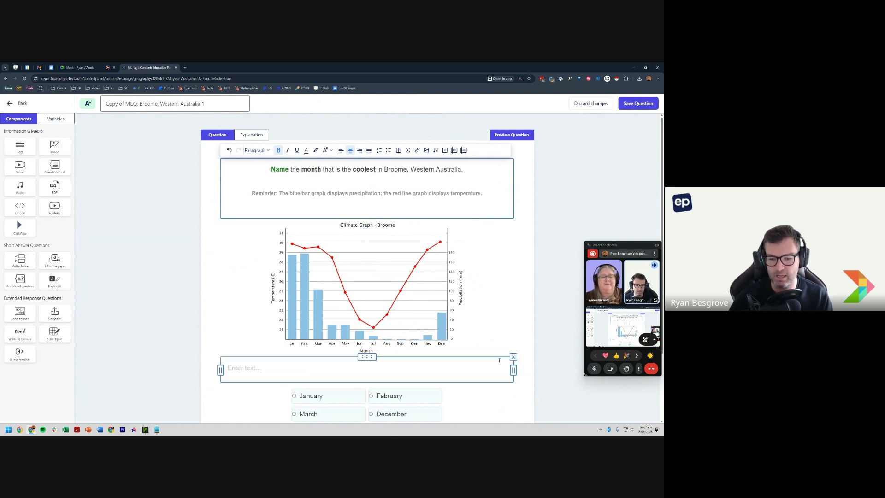
Step: Unmark December as the correct answer in the copied question's multi-choice component and apply the change
left_click(425, 408)
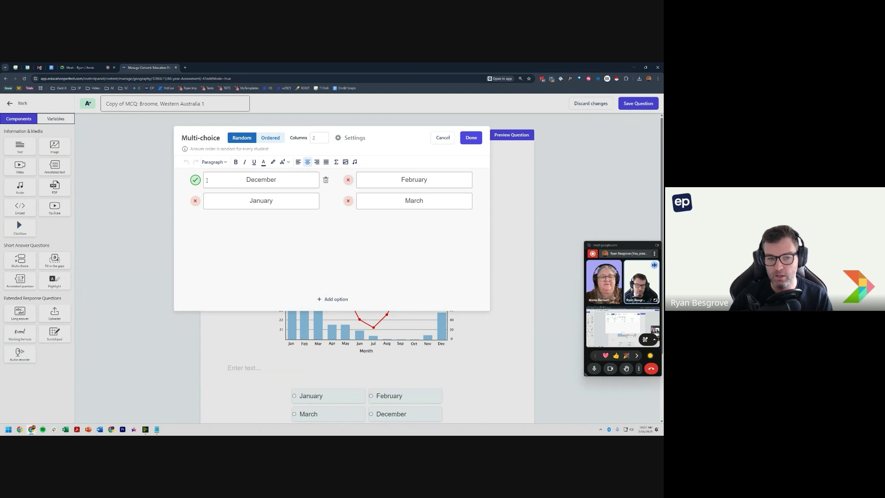
left_click(348, 180)
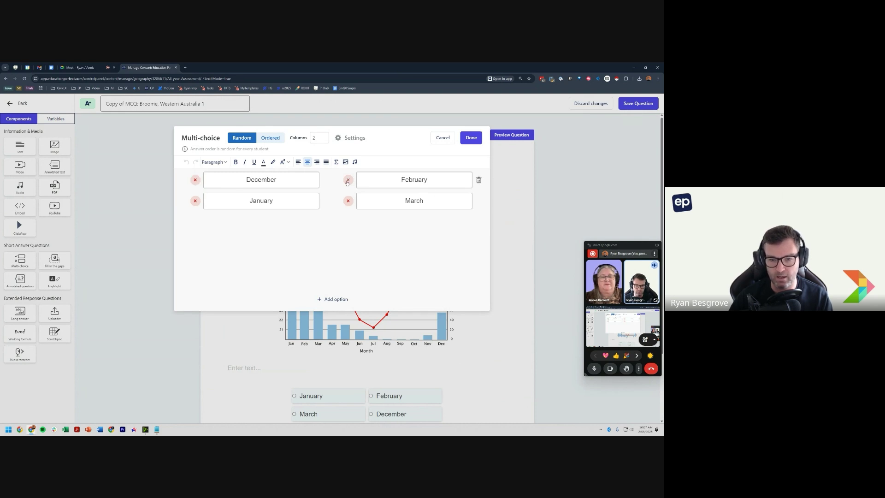
left_click(472, 138)
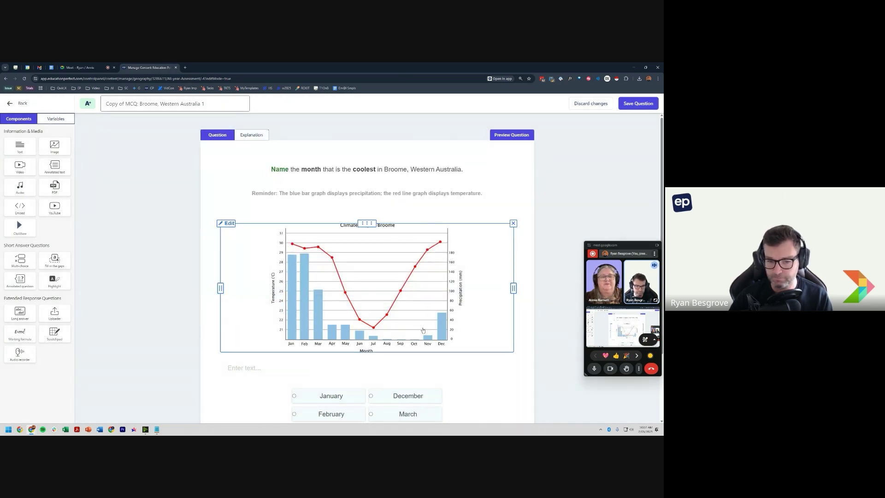
Step: Save the copied Broome question and return to the exam's question list
key("ctrl")
key("ctrl")
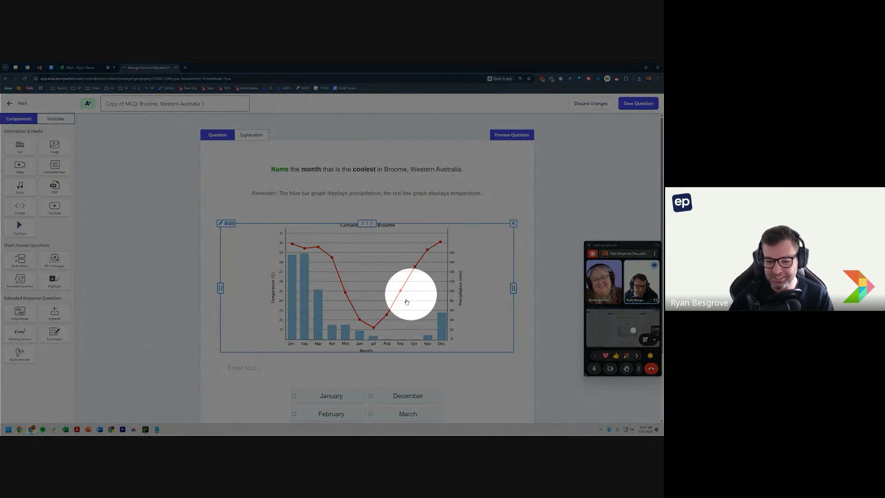
left_click(507, 198)
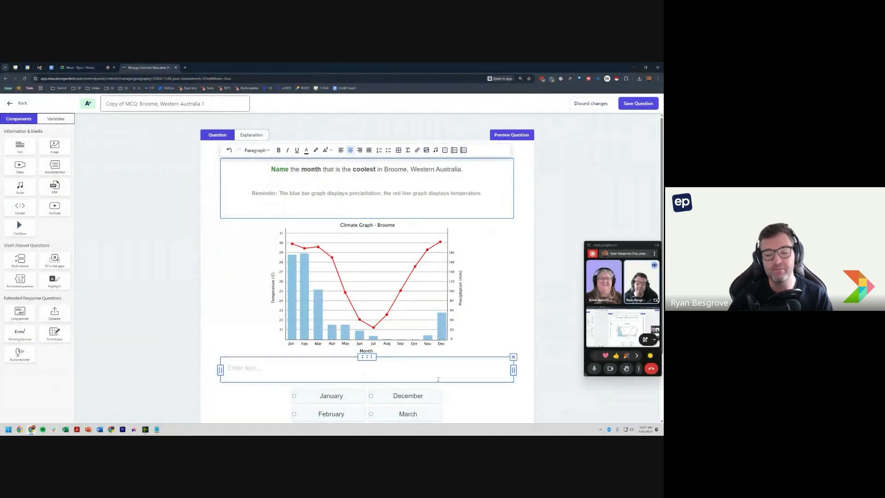
left_click(622, 104)
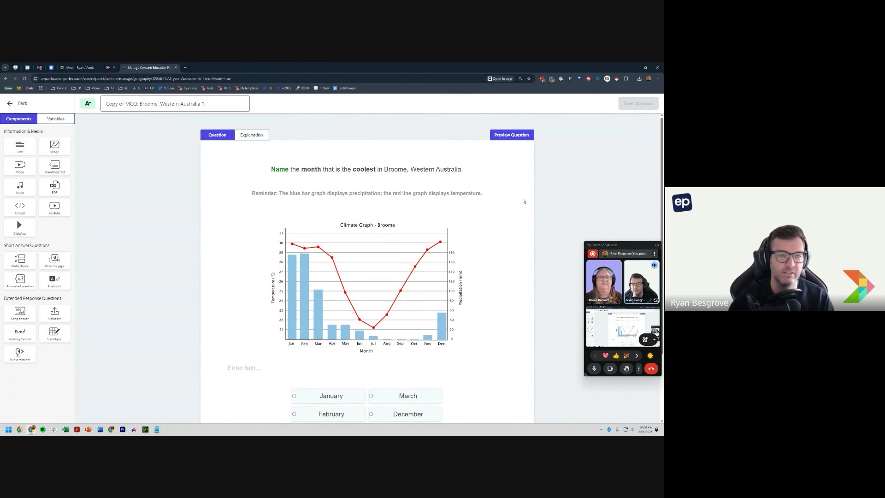
left_click(16, 102)
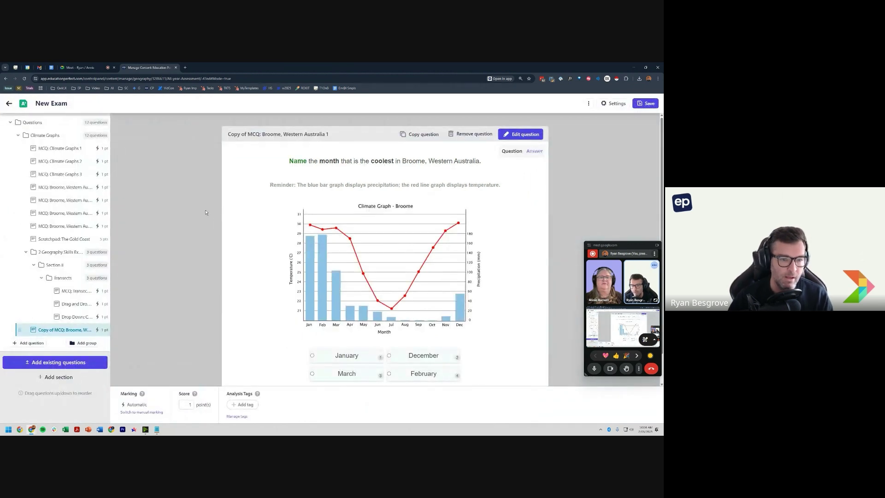
Step: Collapse the Climate Graphs group and add a new exam section named "Open Ended Responses"
left_click(19, 135)
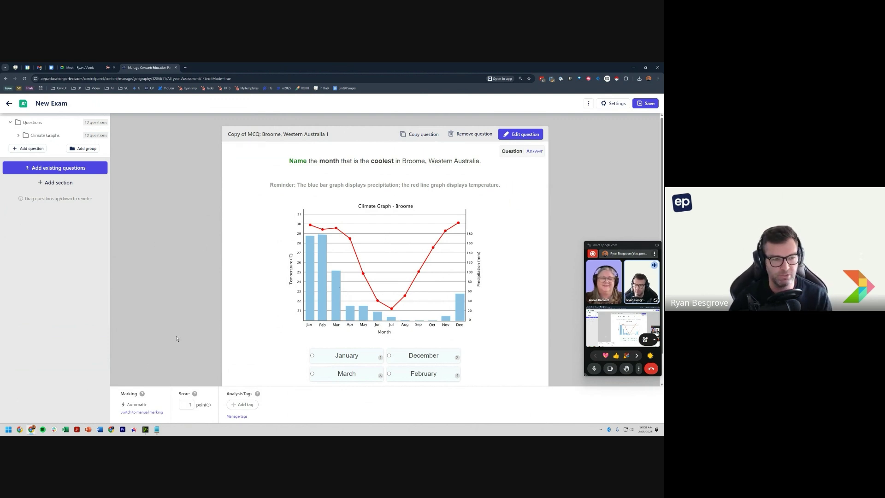
left_click(69, 183)
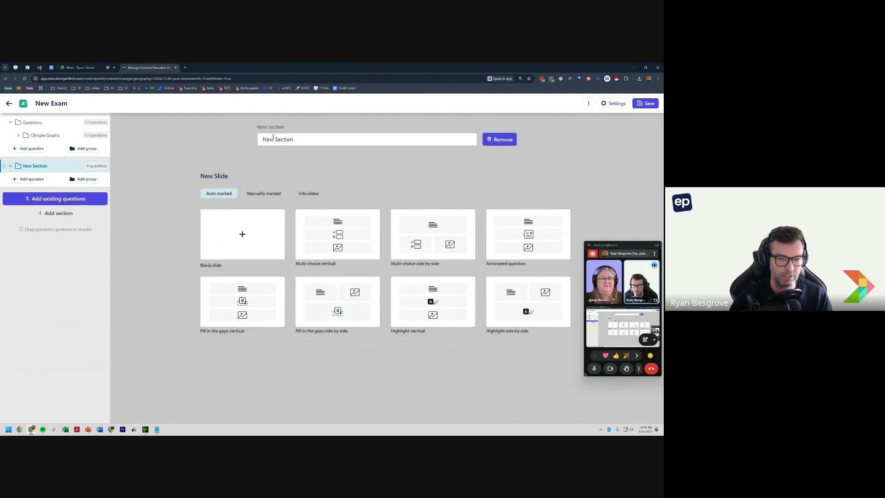
key("ctrl+a")
type("Open Ended Resposne")
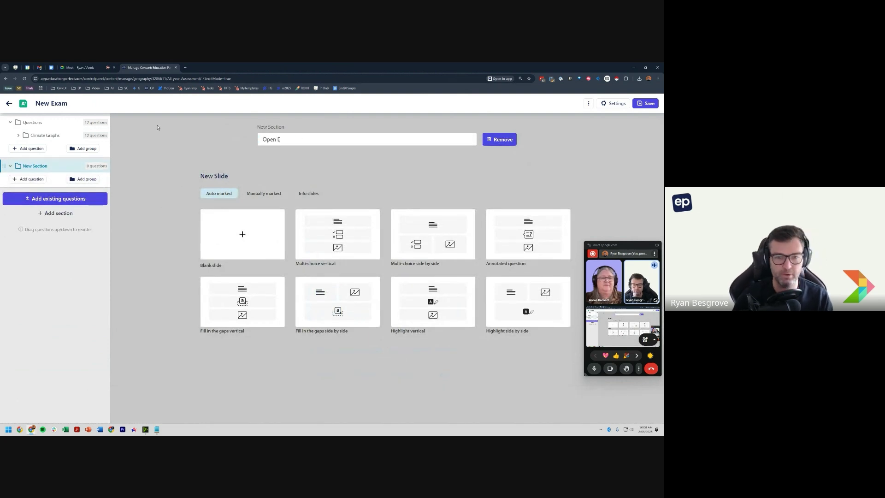
key("BackSpace")
key("BackSpace")
key("BackSpace")
key("BackSpace")
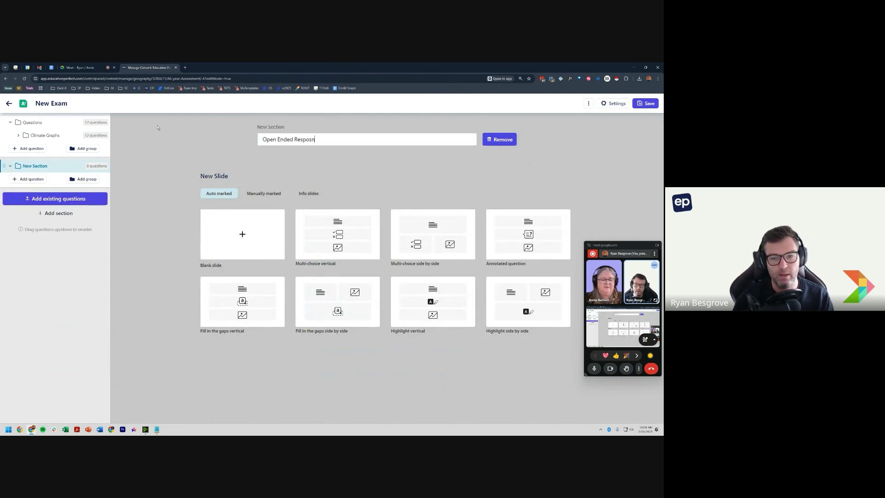
type("onses")
left_click(158, 128)
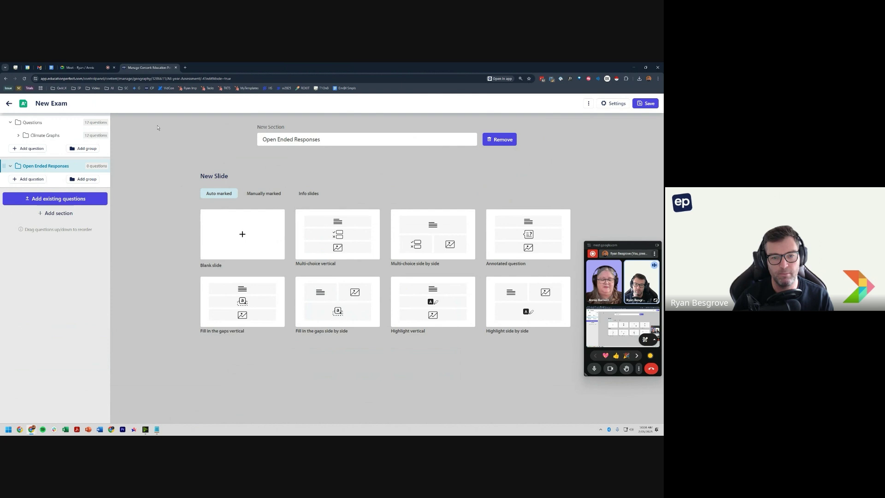
Step: Create a blank-slide question in the Open Ended Responses section with a text component reading "Here is my question with the appropriate verb."
left_click(244, 237)
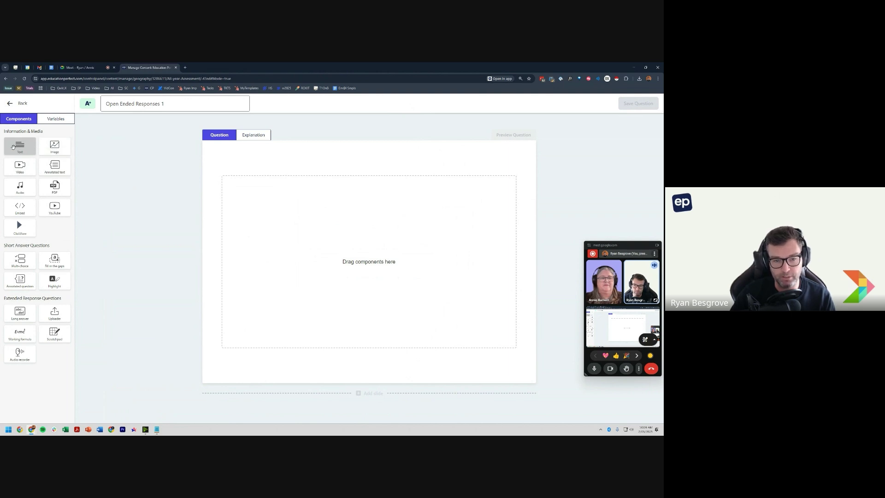
left_click_drag(13, 147, 339, 202)
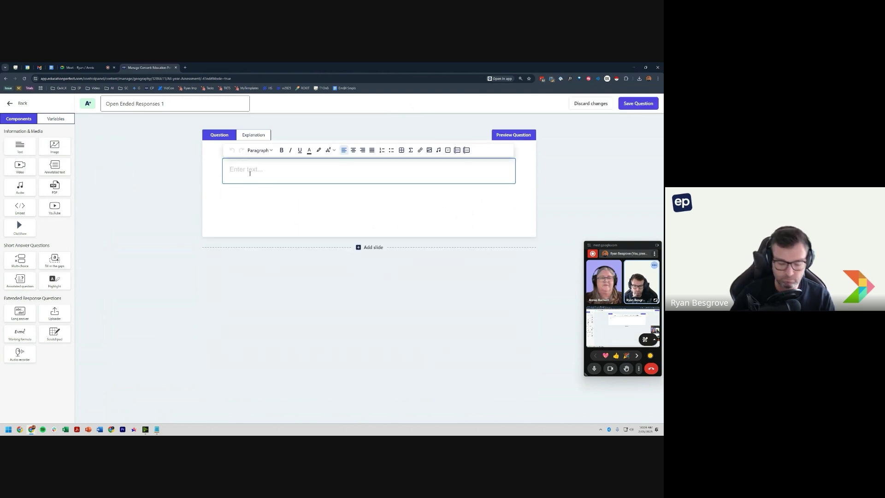
type("Here is my q")
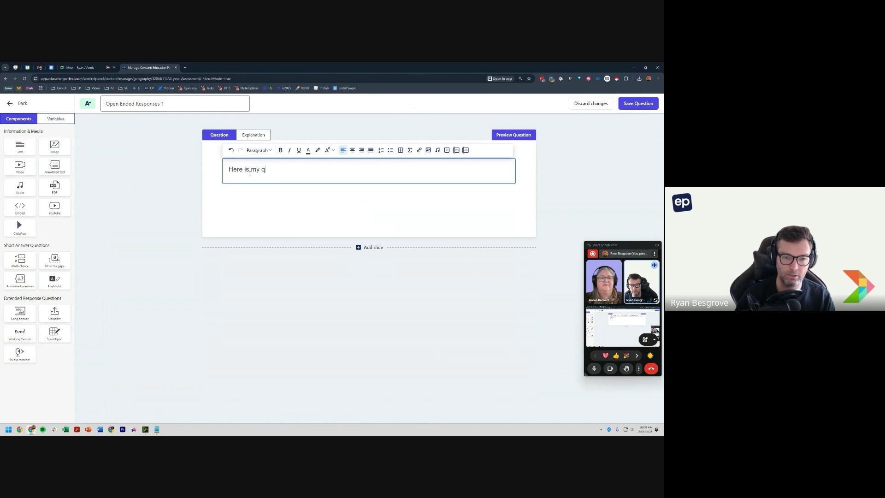
type("uestion with the appr")
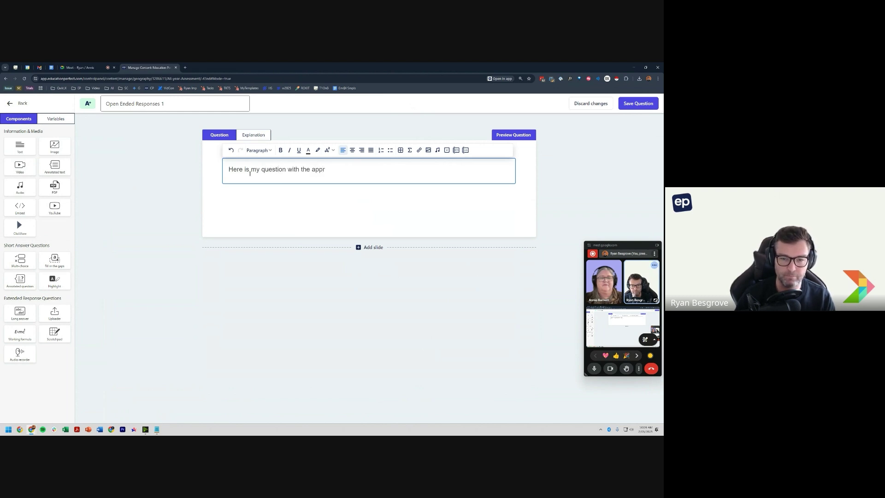
type("o")
type("pri")
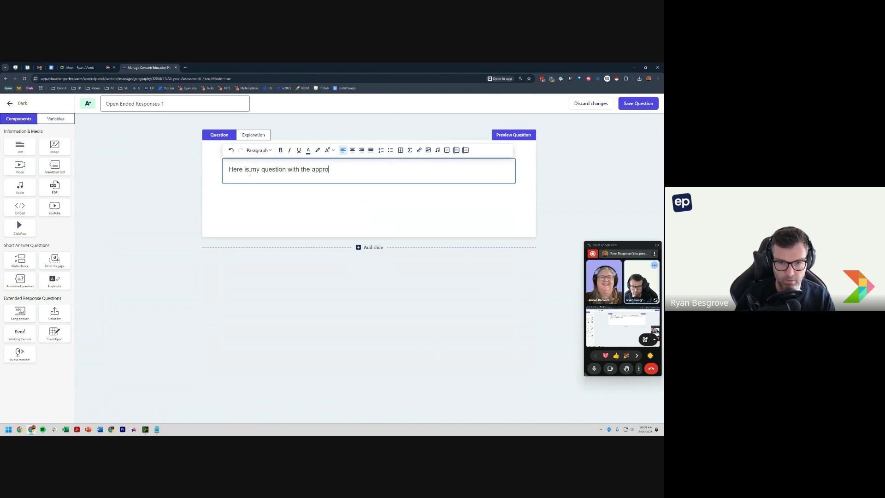
type("ate ver")
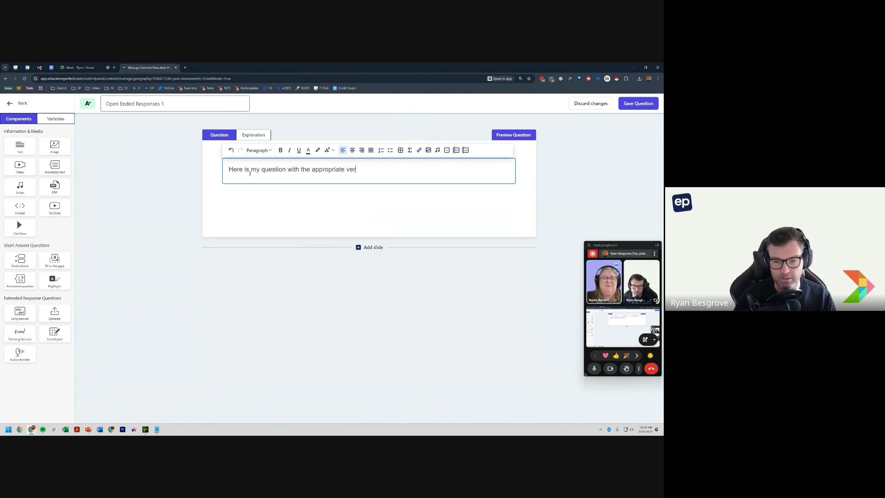
type("b.")
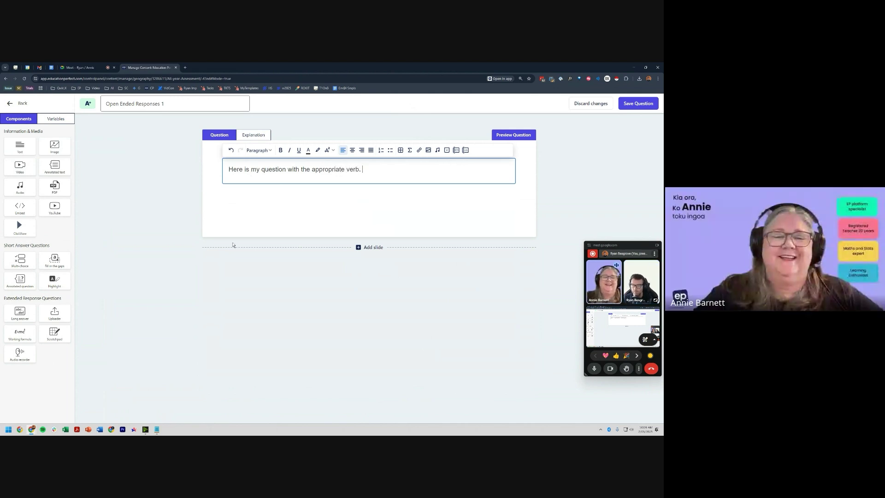
Step: Add a second text component below the first reading "Describe EP." with the word "Describe" in bold
left_click(188, 192)
left_click_drag(20, 146, 271, 199)
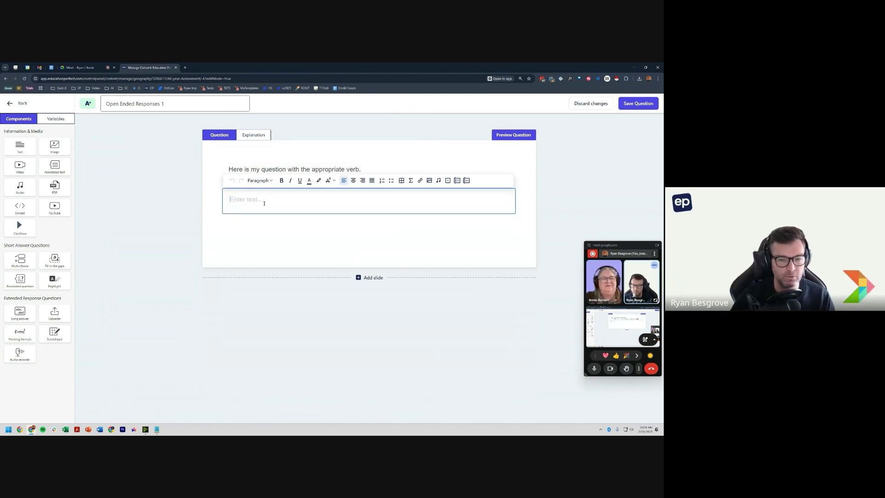
type("Describe ")
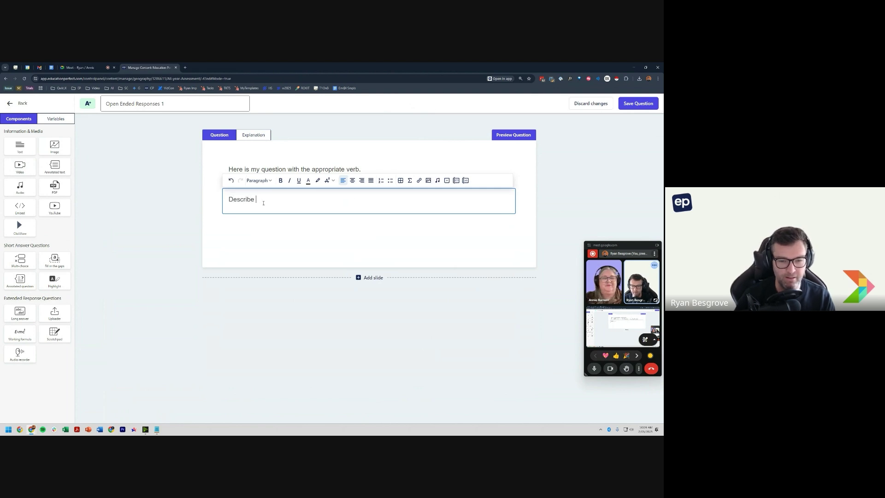
type("EP")
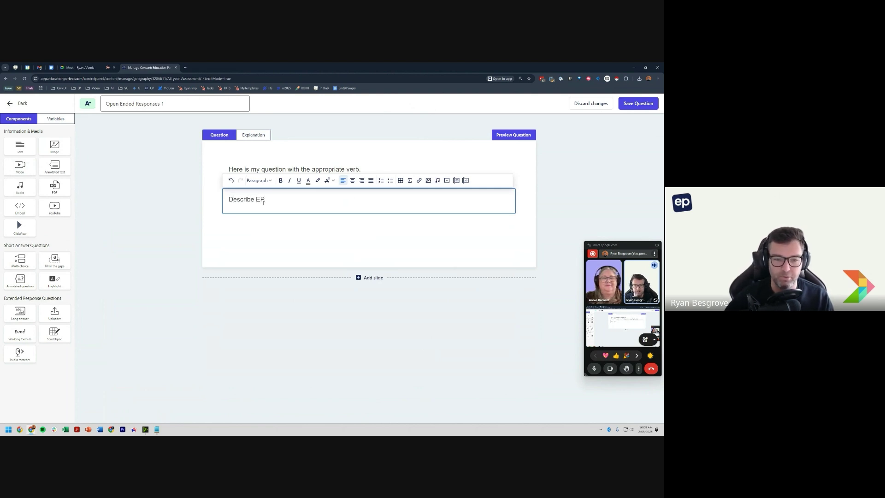
key("ctrl+shift+Left")
key("ctrl+b")
left_click(309, 233)
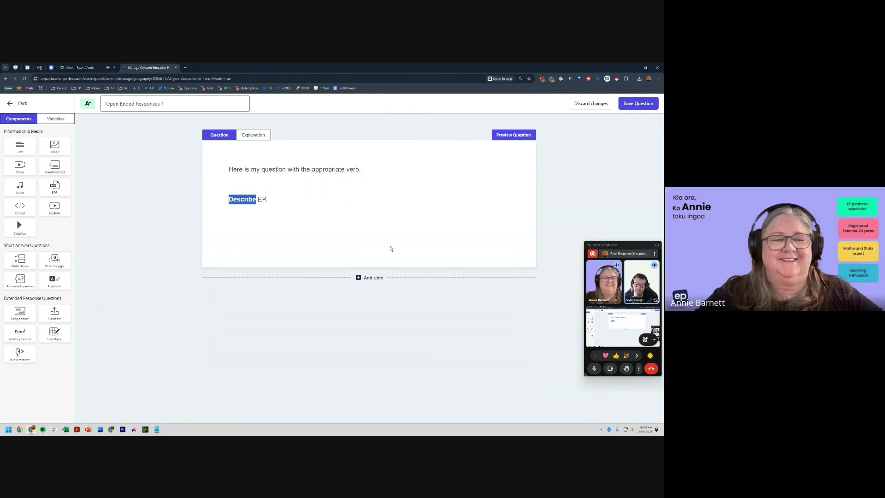
left_click(323, 208)
left_click(379, 169)
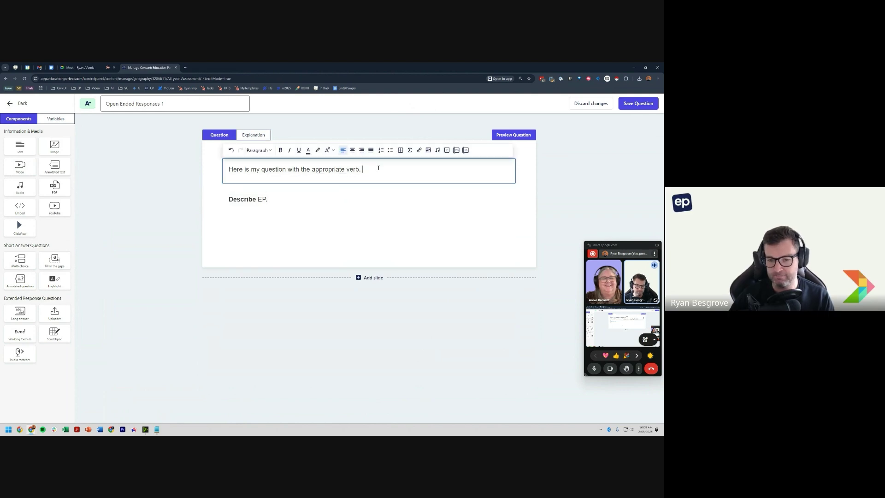
left_click(236, 253)
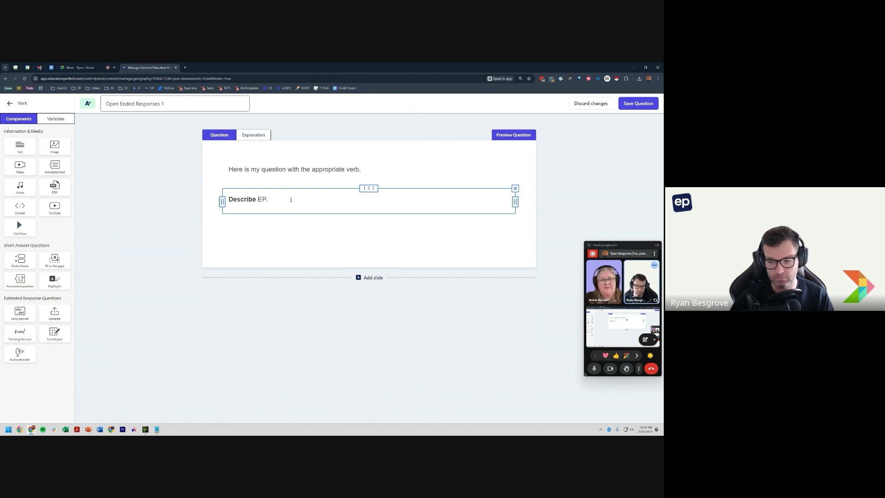
left_click(276, 205)
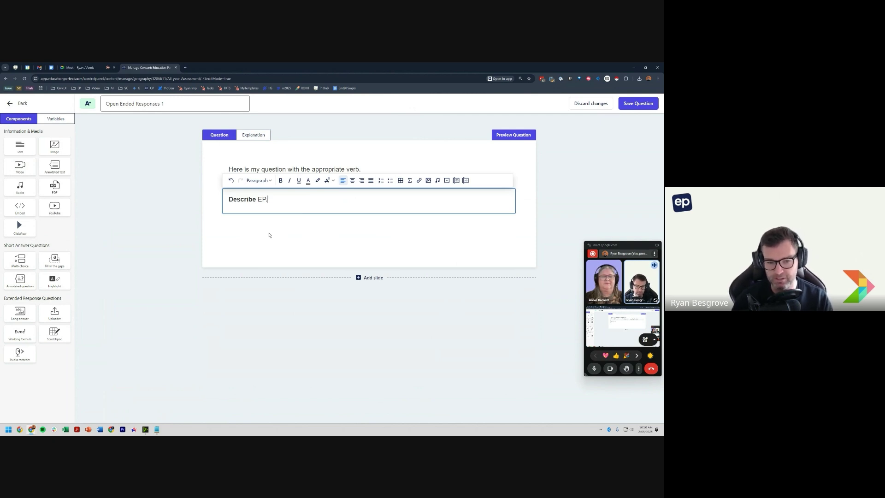
left_click(243, 242)
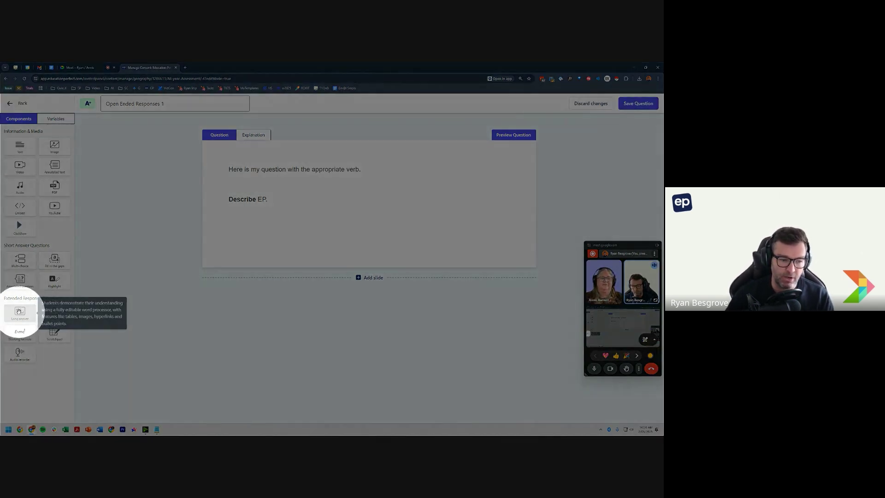
Step: Add a Long answer component below the question text and enter "Enter that in here." as its model answer
left_click_drag(19, 311, 297, 239)
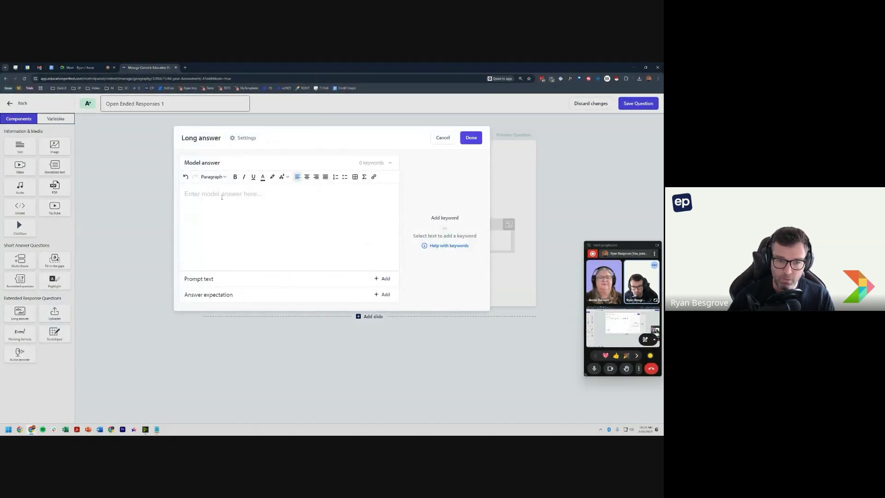
type("Enter")
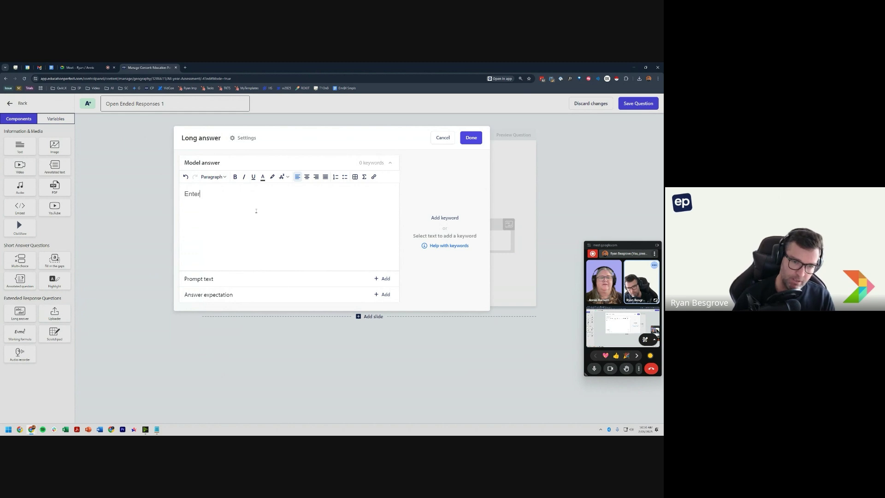
type(" that in here.")
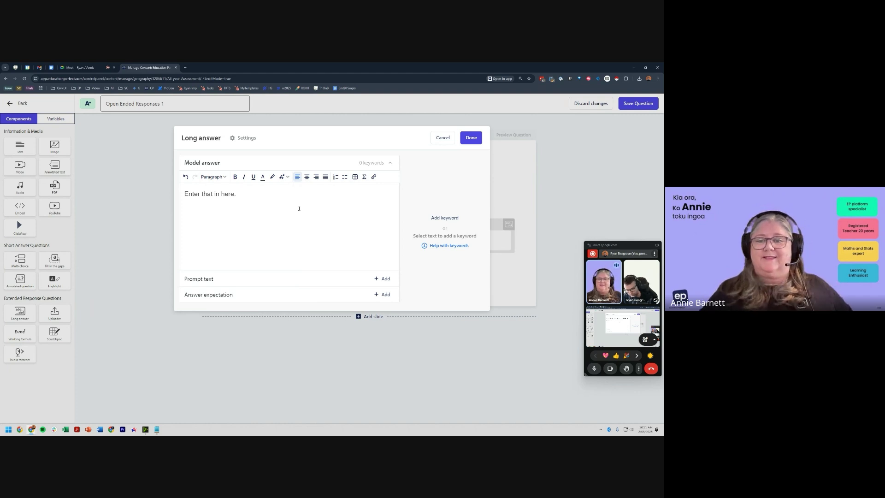
Step: Add the lines "Lakes", "Mountains", "volcanoes" and "Canoes" to the model answer
key("Return")
type("Lakes")
key("Return")
type("Mountain")
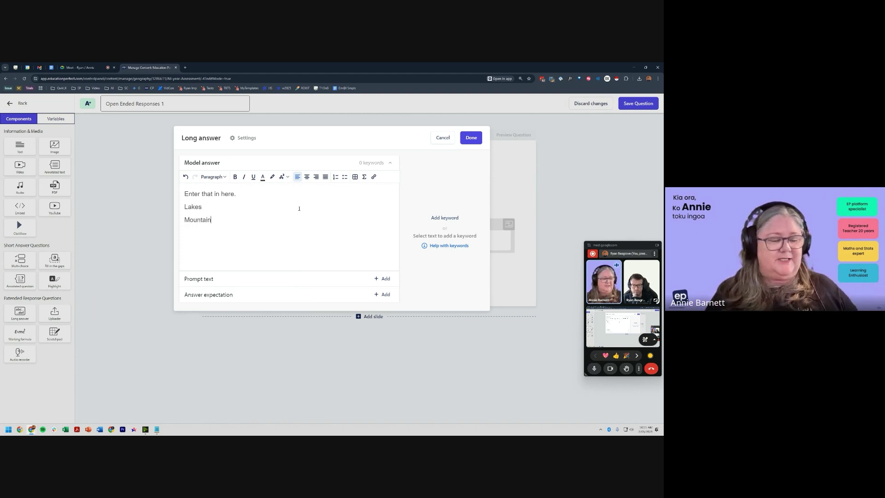
type("s")
key("Return")
type("volcano")
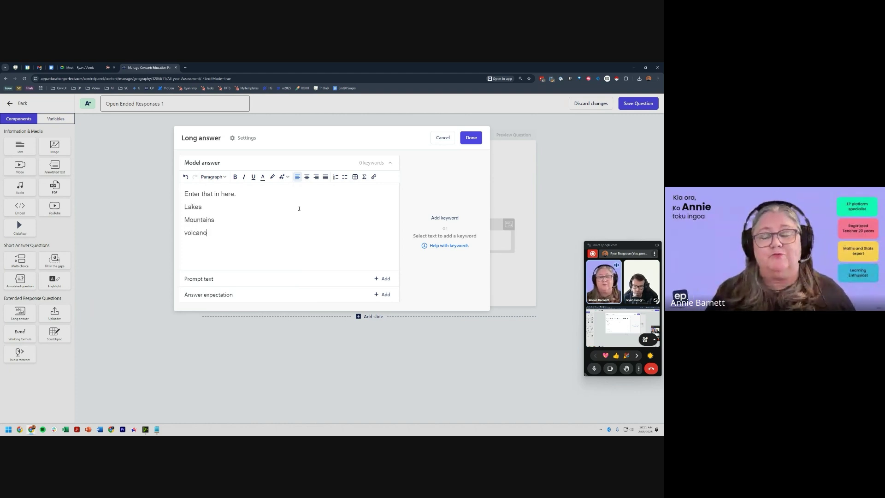
type("es")
key("Return")
type("Canoes")
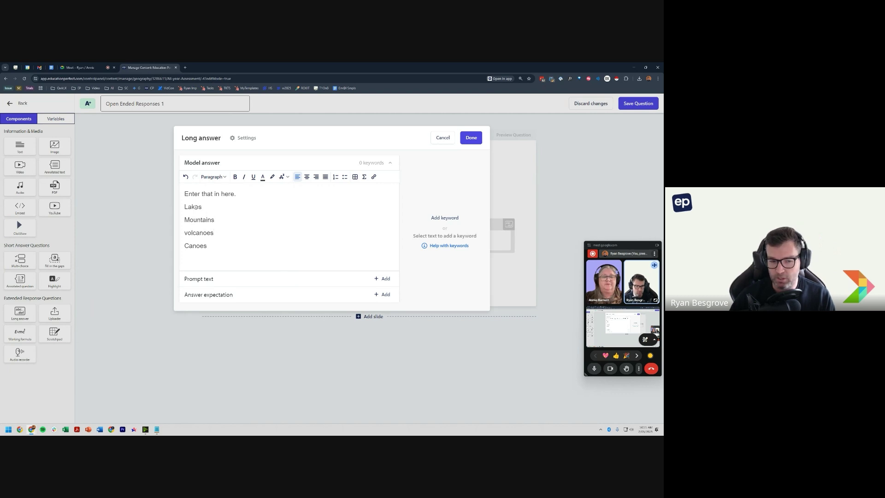
Step: Make "Lakes", "Mountains" and "volcanoes" in the model answer keywords
left_click_drag(202, 207, 184, 211)
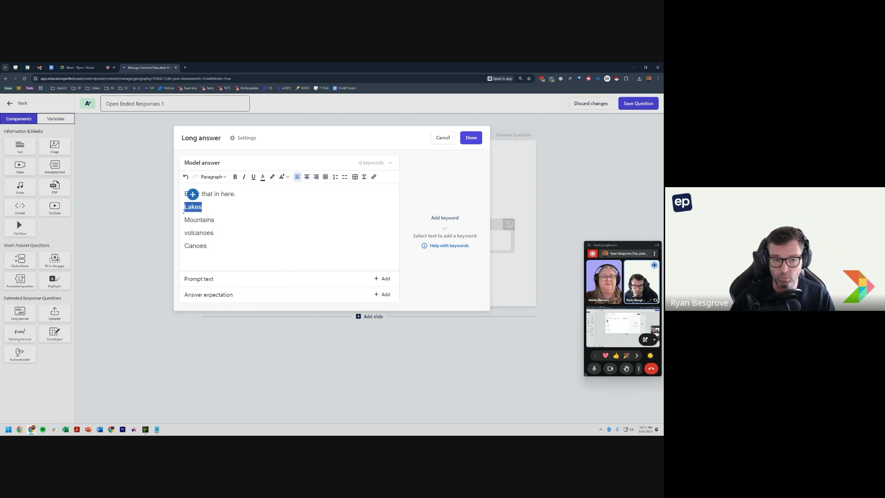
left_click(193, 194)
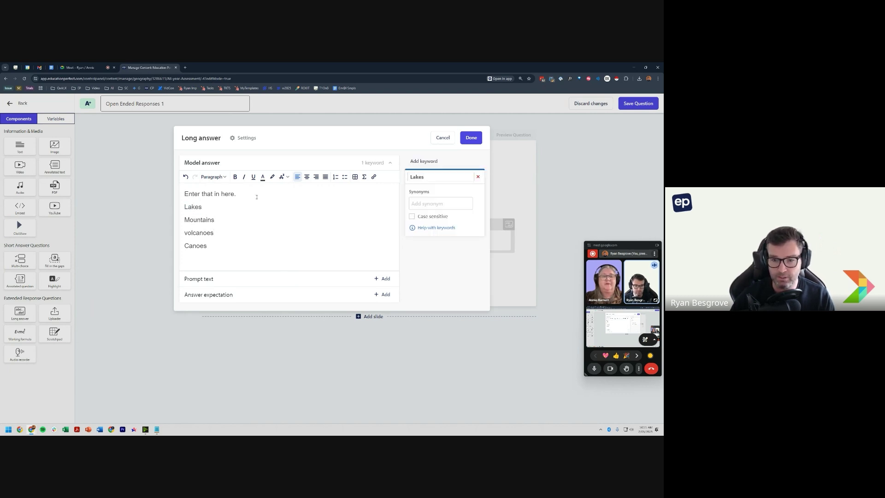
left_click_drag(215, 220, 183, 221)
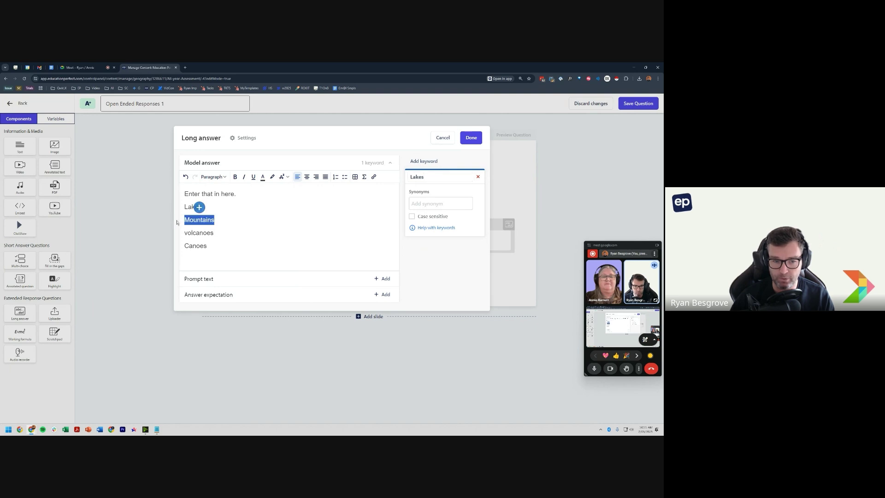
left_click(196, 207)
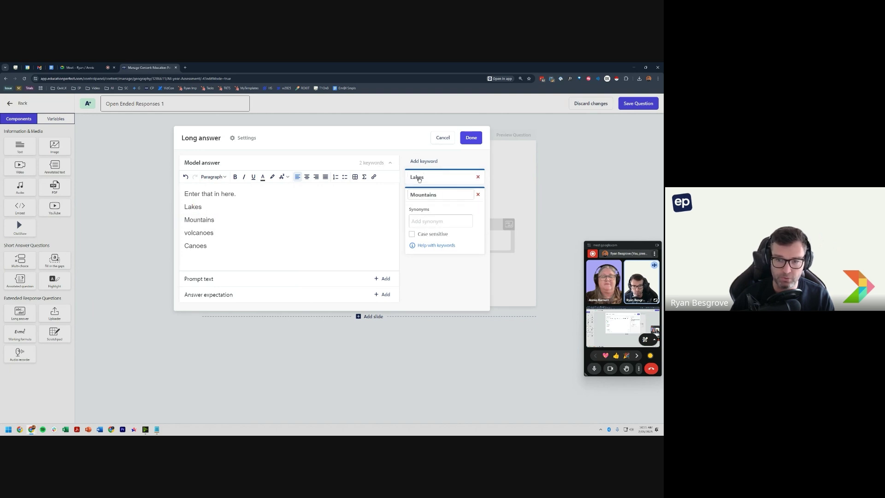
left_click_drag(215, 233, 184, 233)
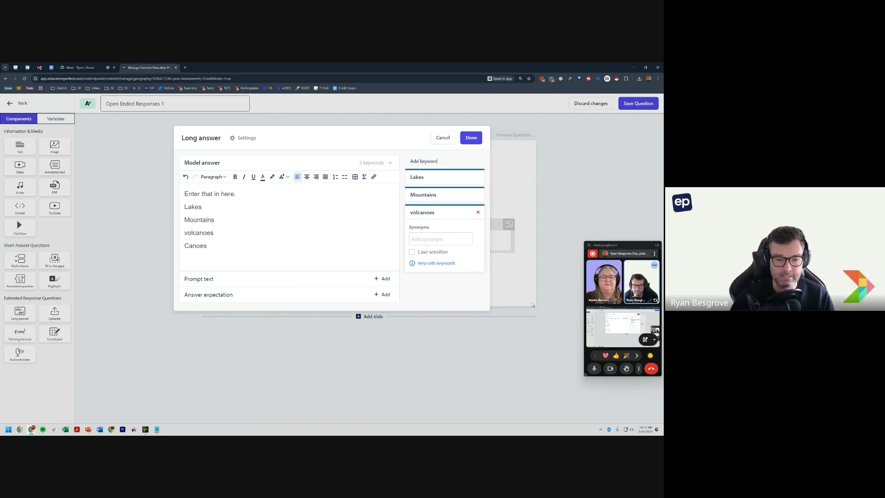
Step: Add prompt text to the long answer component and insert a 3 x 3 table in it
left_click(305, 280)
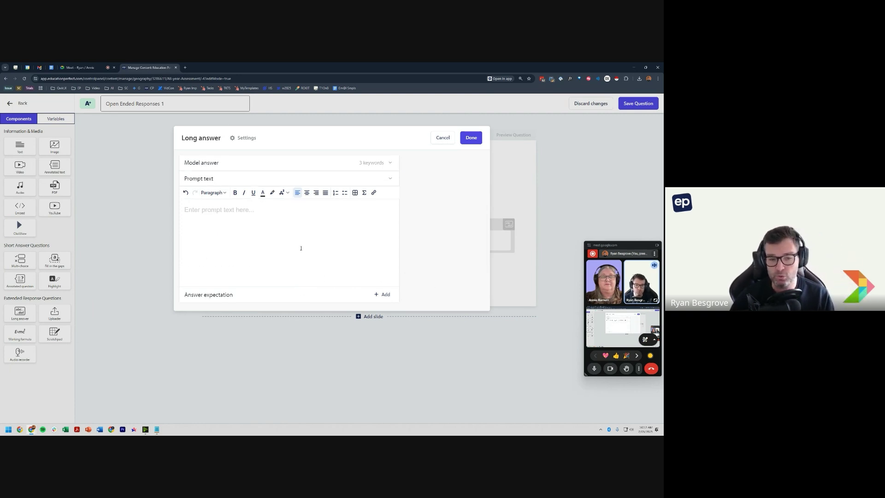
left_click(355, 192)
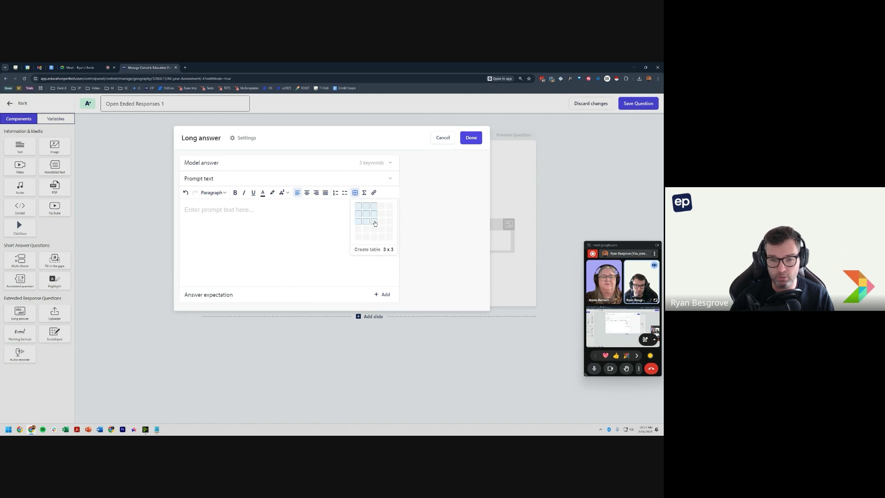
left_click(375, 224)
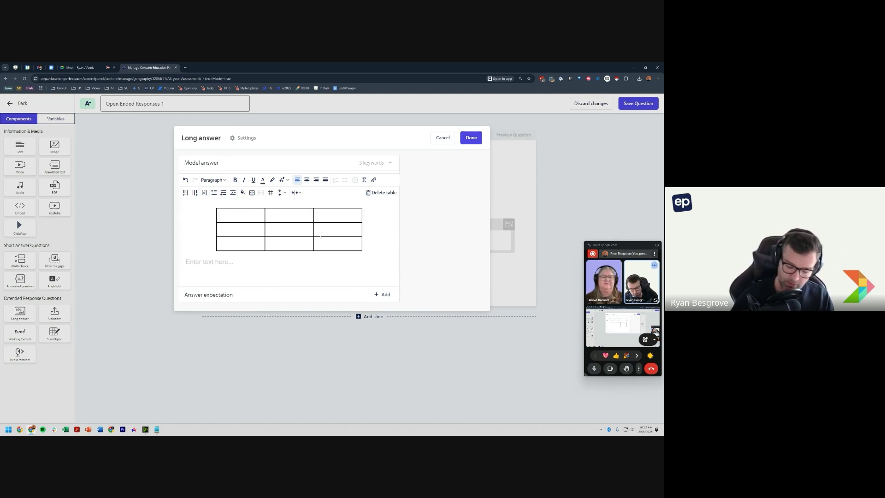
Step: Fill the prompt table's first row with the headings "Date", "Person" and "Outcome"
type("Date")
key("Tab")
type("P")
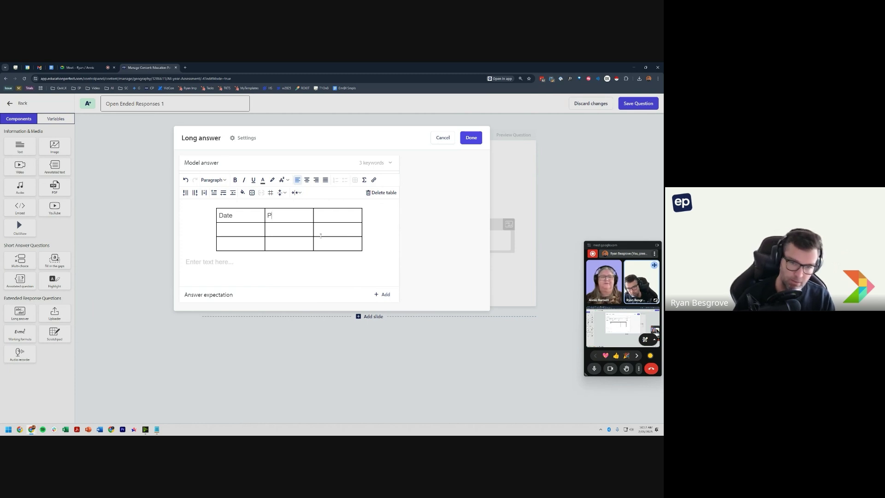
type("erson")
key("Tab")
type("Outco")
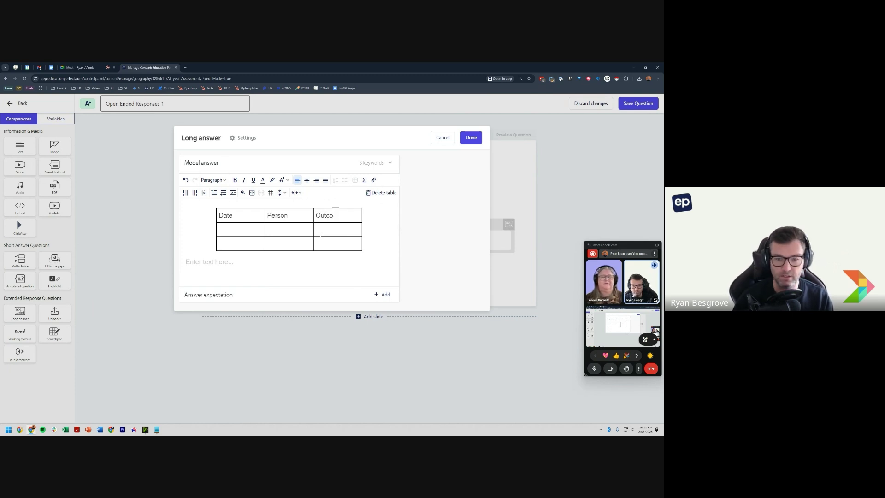
type("me")
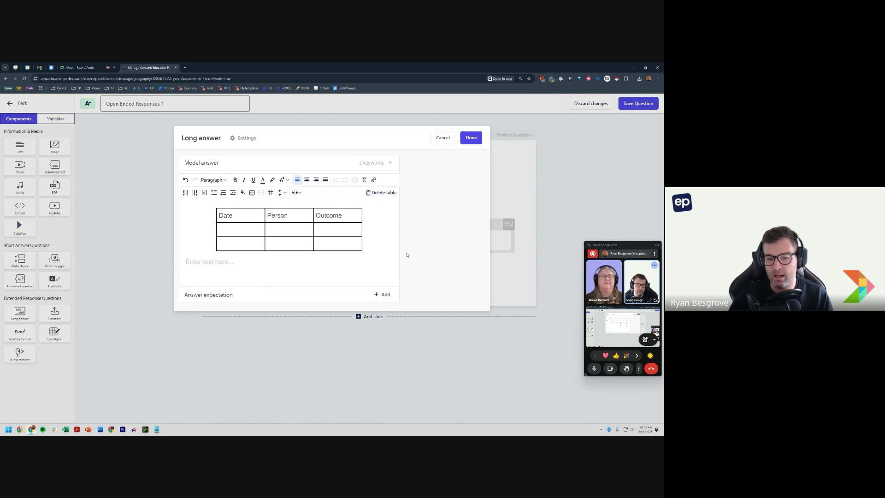
Step: Add an answer expectation requiring students' answers to be at least 200 words
left_click(293, 297)
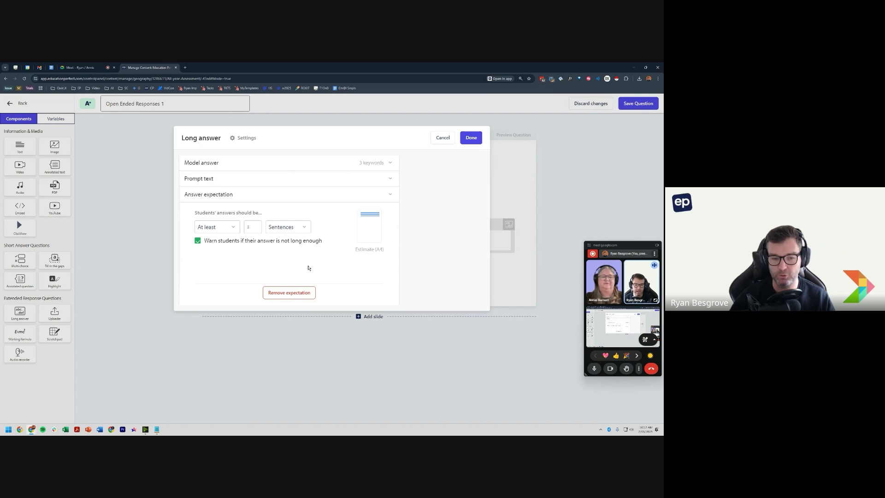
left_click(234, 227)
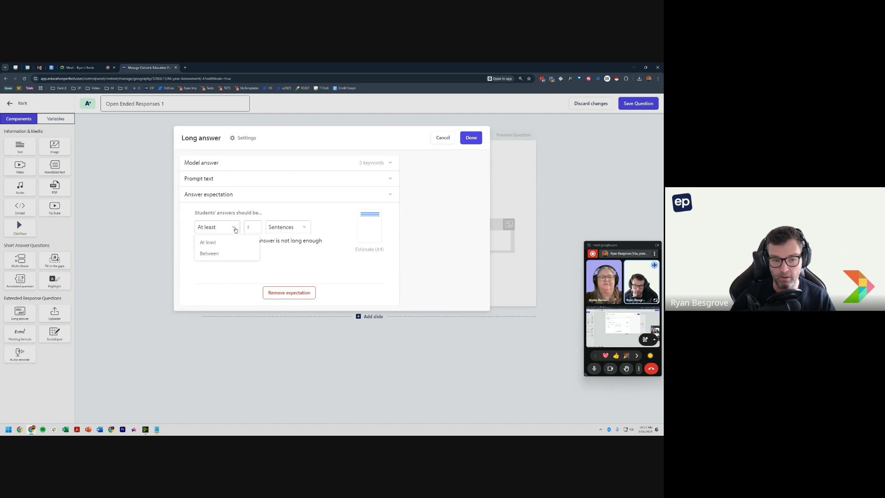
left_click(262, 228)
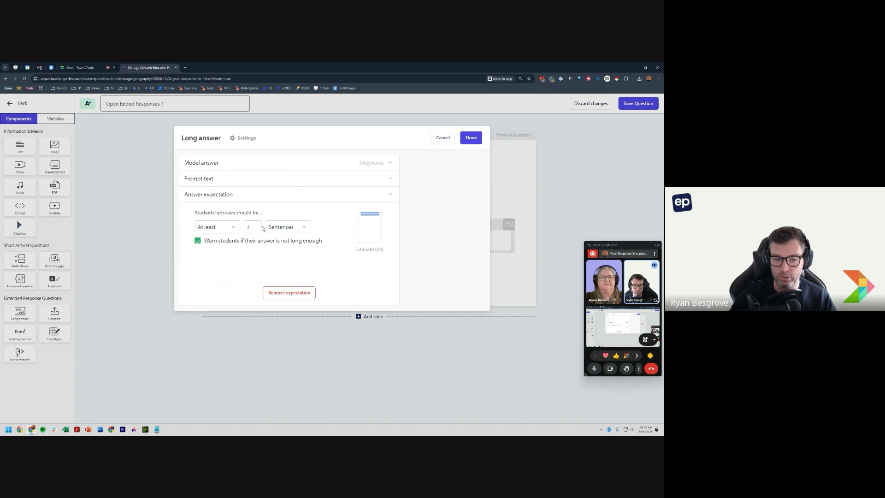
left_click(303, 229)
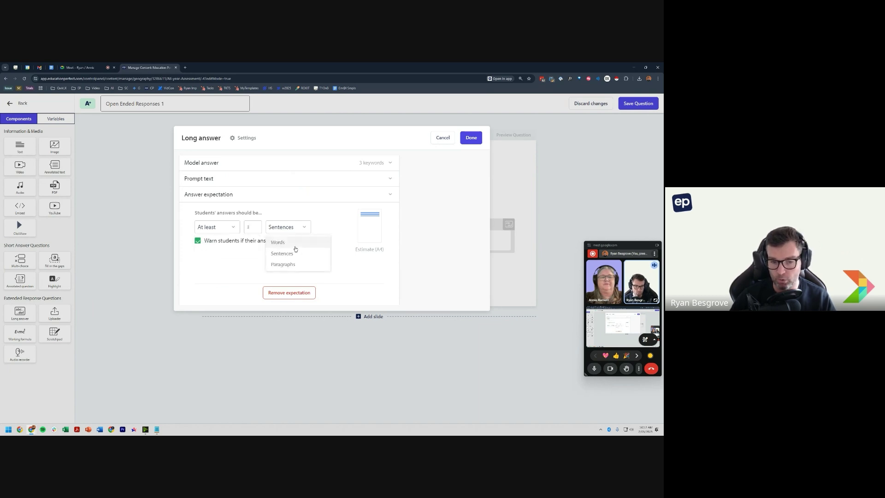
left_click(278, 242)
type("1")
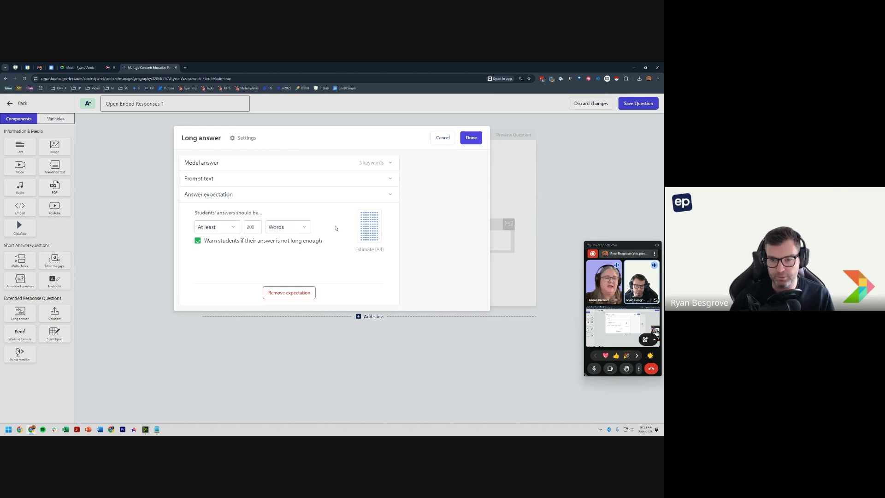
Step: Enable browser spell-check for the long answer and finish editing the component
left_click(241, 142)
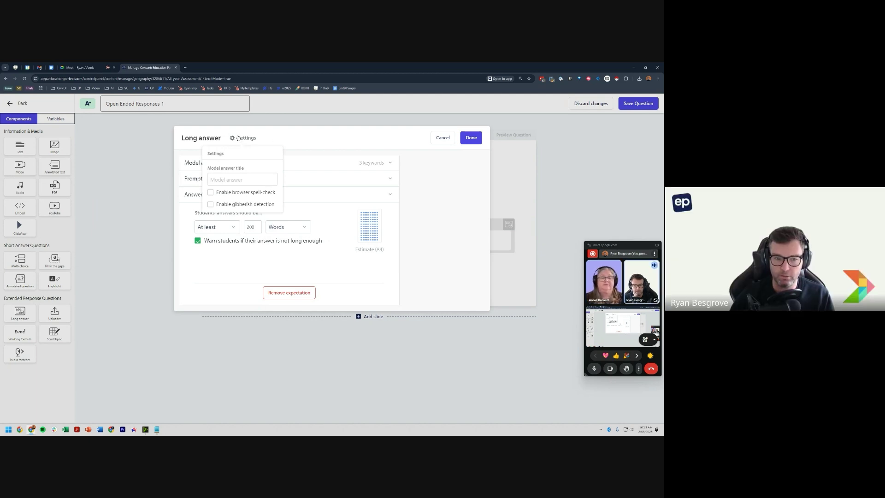
left_click(210, 193)
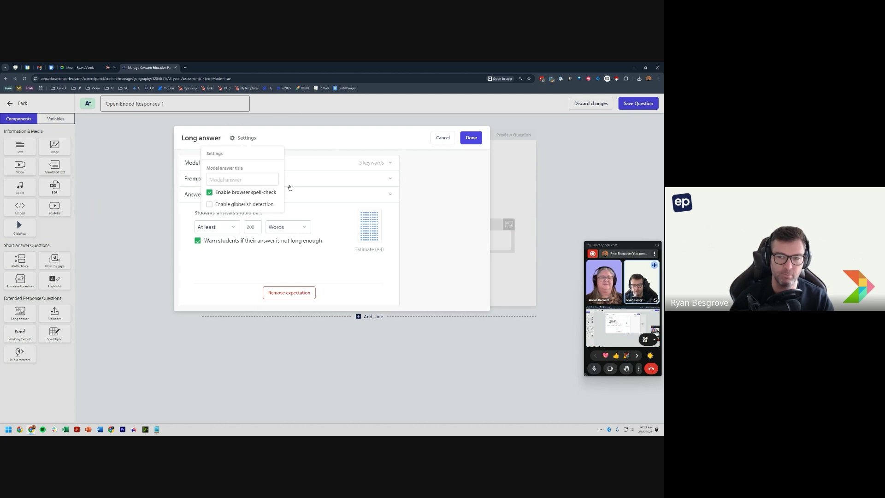
left_click(471, 137)
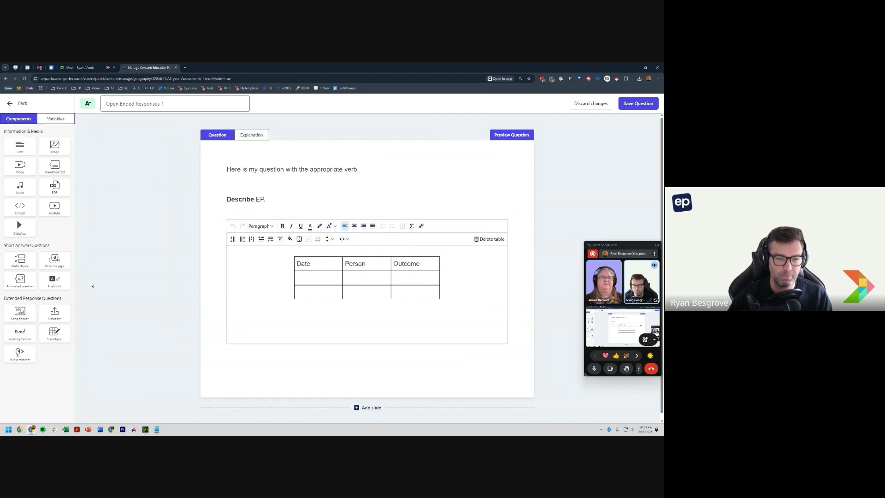
Step: Add a text component reading "Explain further." to the question's explanation, then save the question and return to the exam
key("ctrl")
key("ctrl")
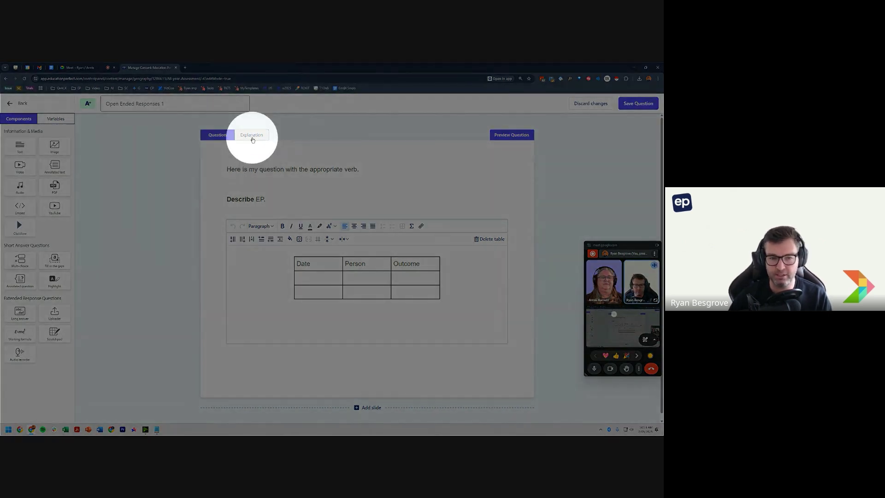
left_click(252, 139)
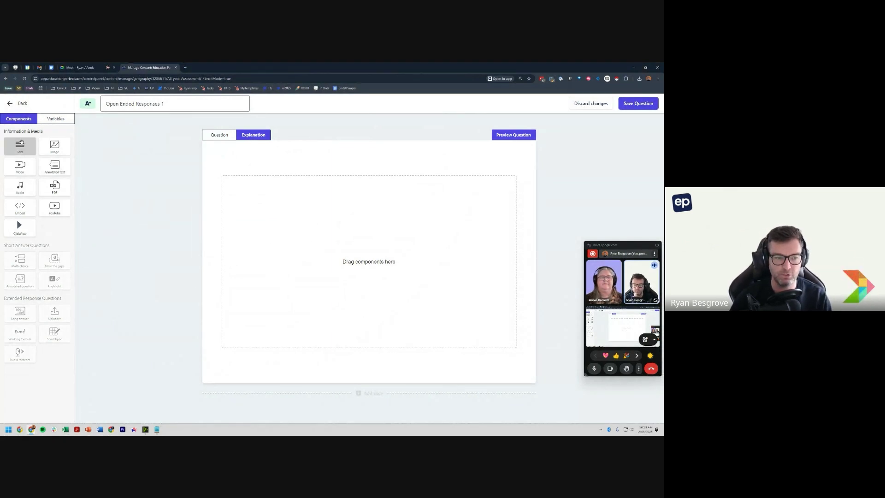
left_click_drag(20, 147, 285, 215)
left_click(267, 174)
type("Ex")
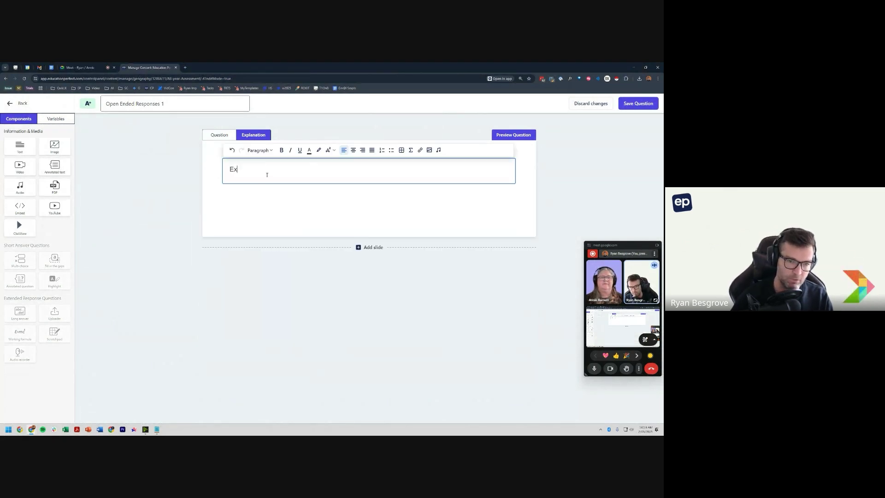
type("plain further.")
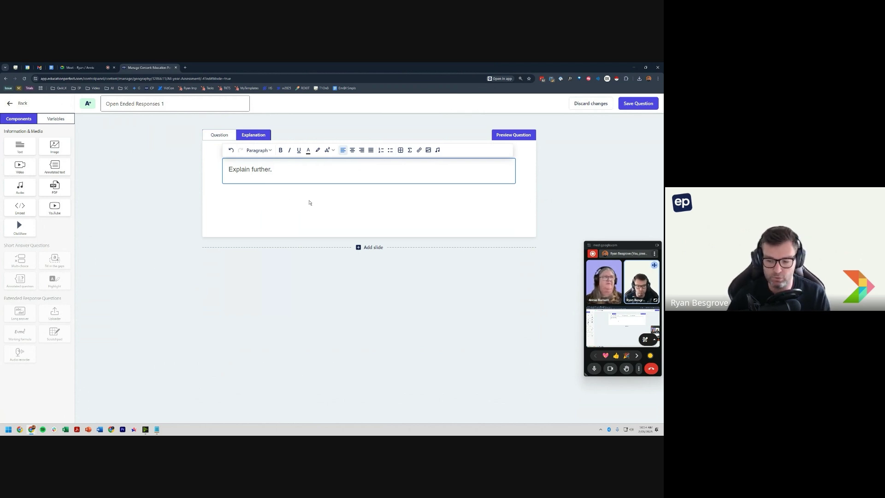
left_click(308, 209)
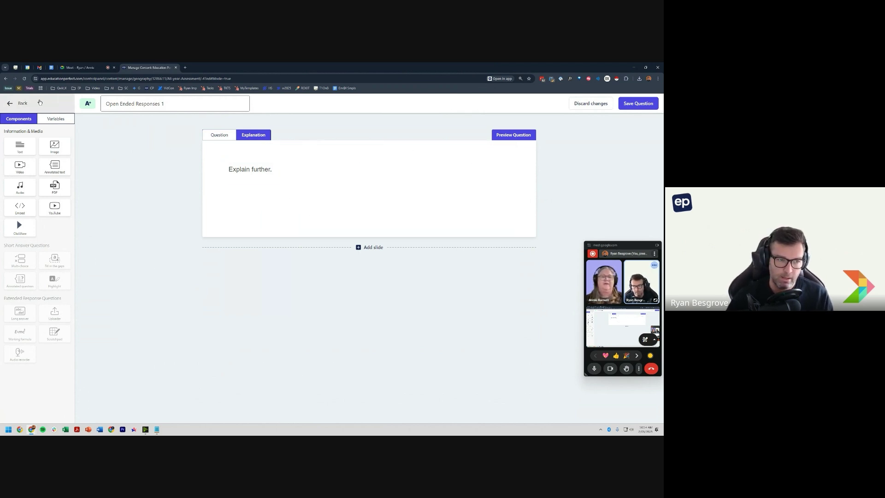
left_click(638, 104)
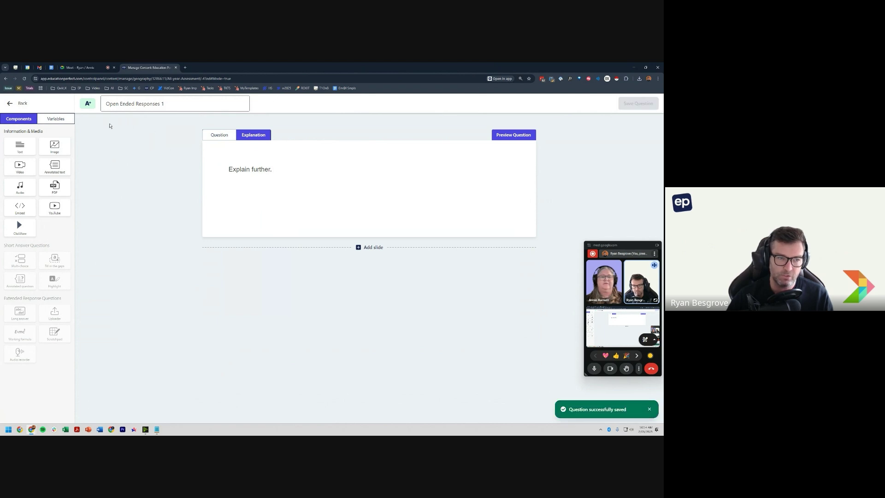
left_click(19, 102)
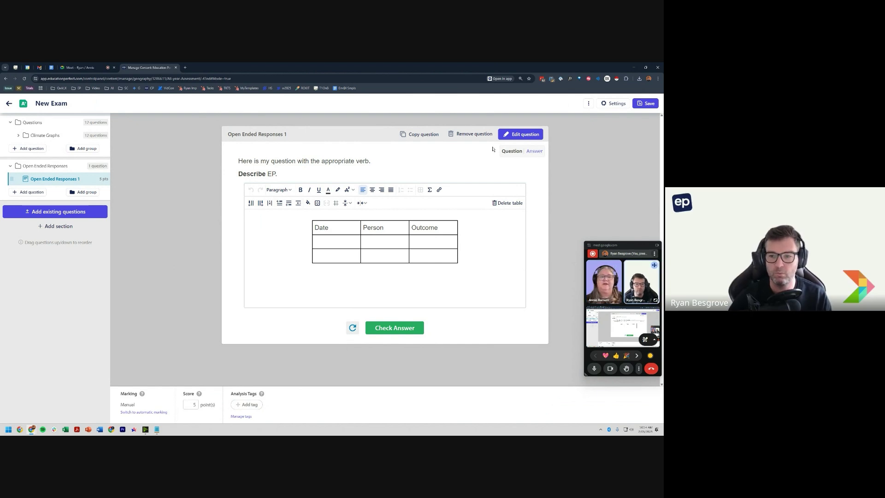
Step: Save the exam under the name "Example Exam That is Definitely Not Finished"
left_click(646, 103)
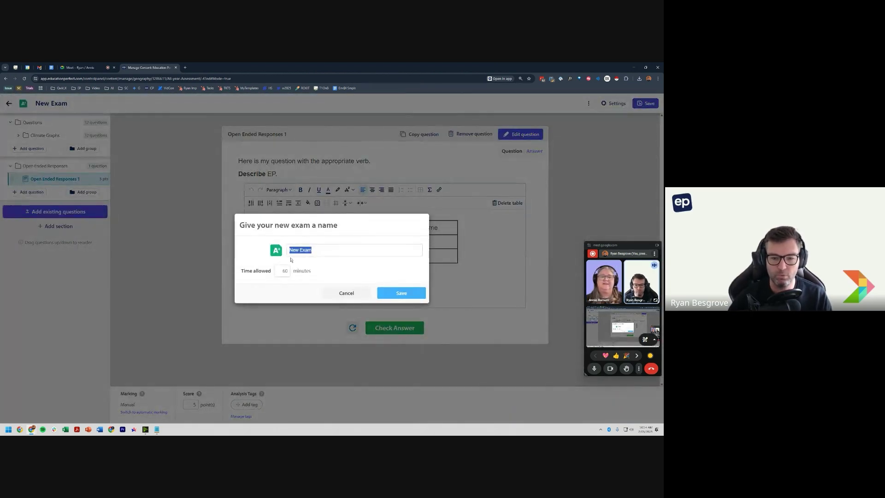
type("Ex")
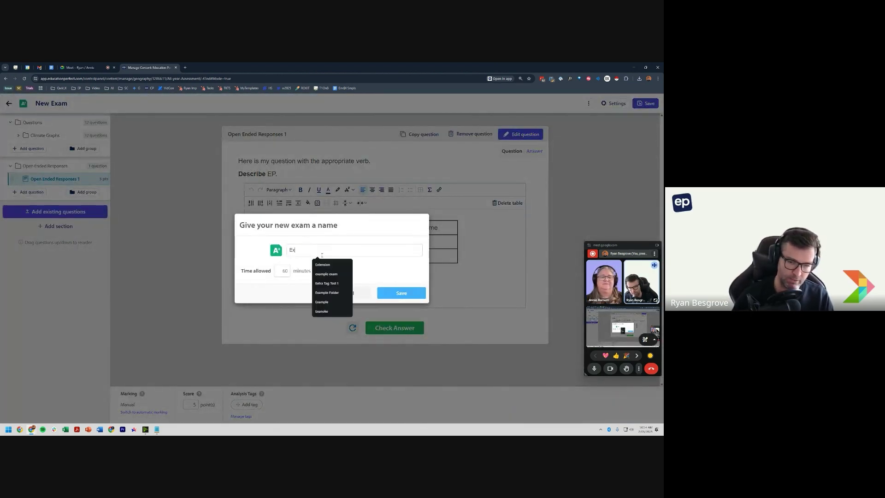
type("ample Exam That is ")
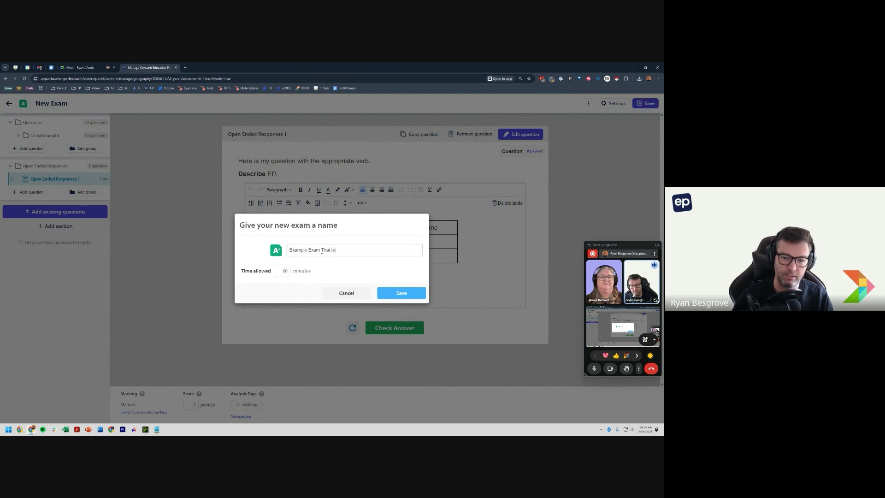
type("Definitely Not Finished")
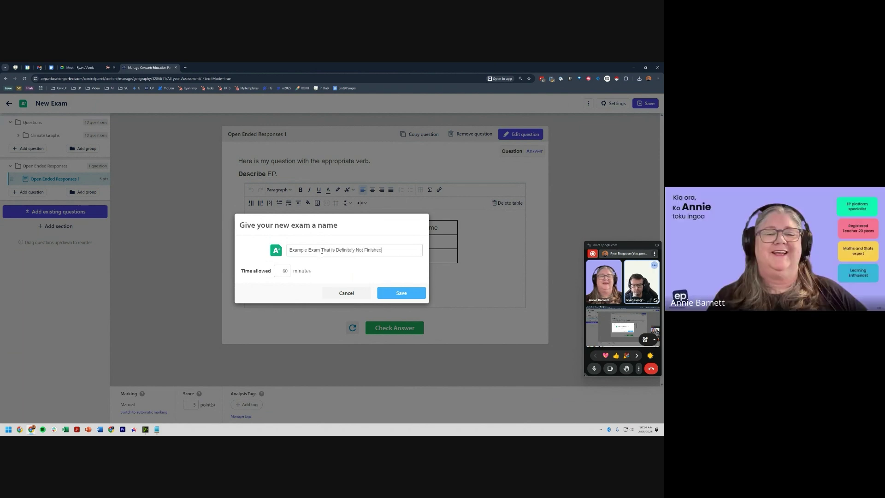
key("Return")
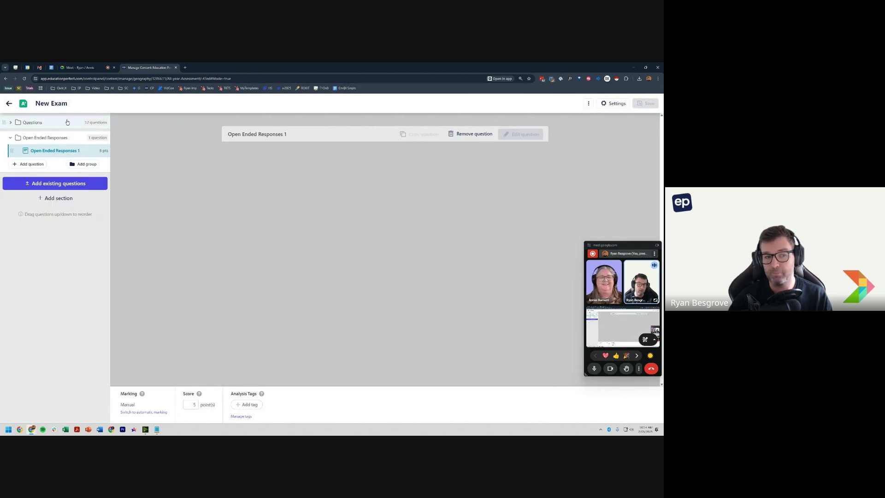
Step: Rename the exam in its title field as "Exam in Progress 2May25"
triple_click(86, 104)
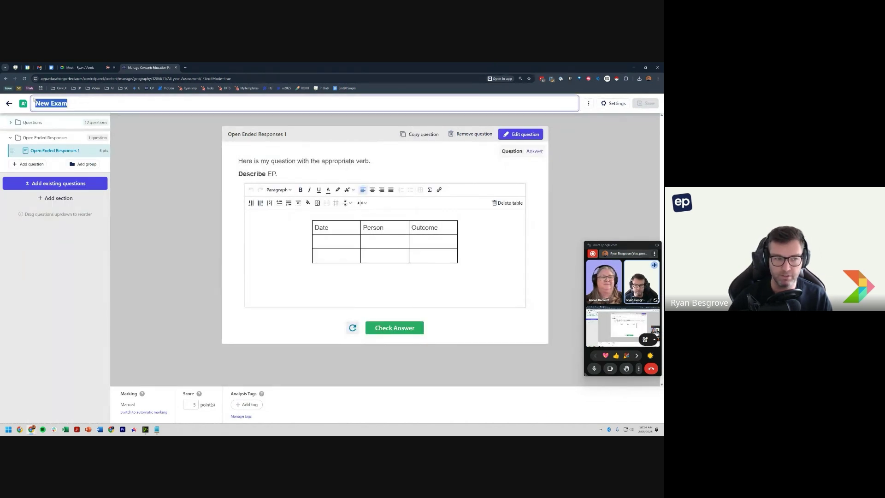
type("Exam in")
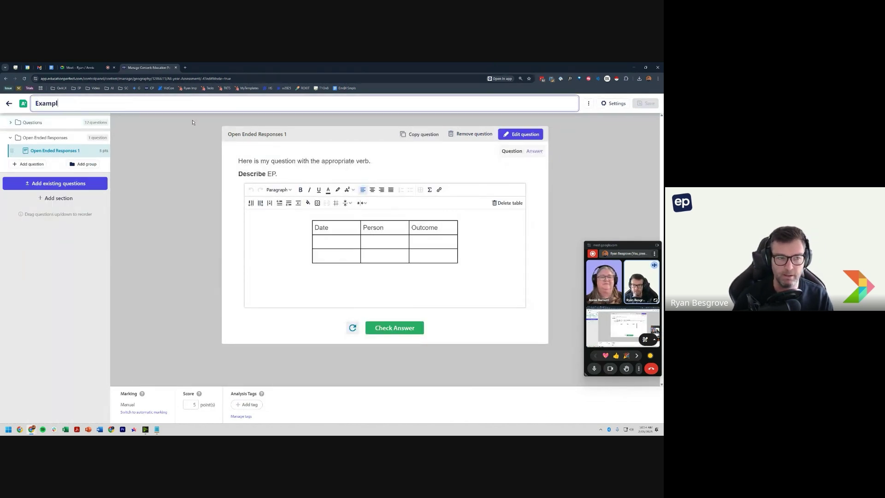
type("ress 2May25")
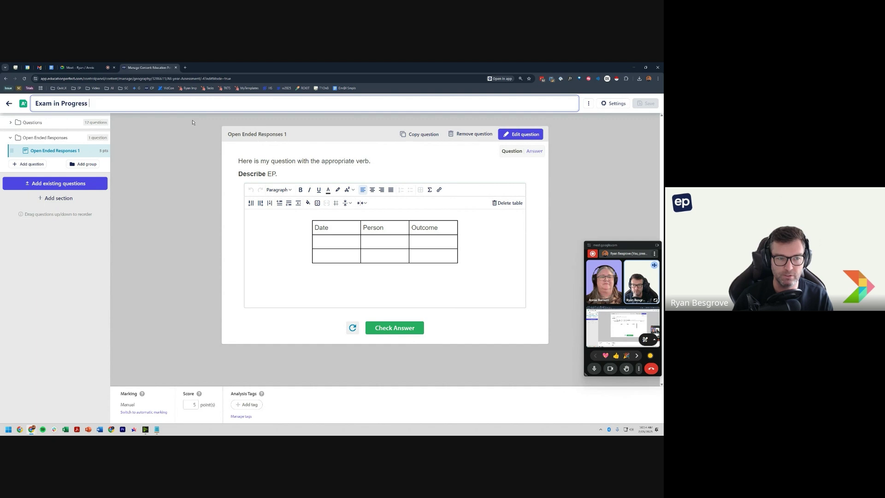
left_click(190, 156)
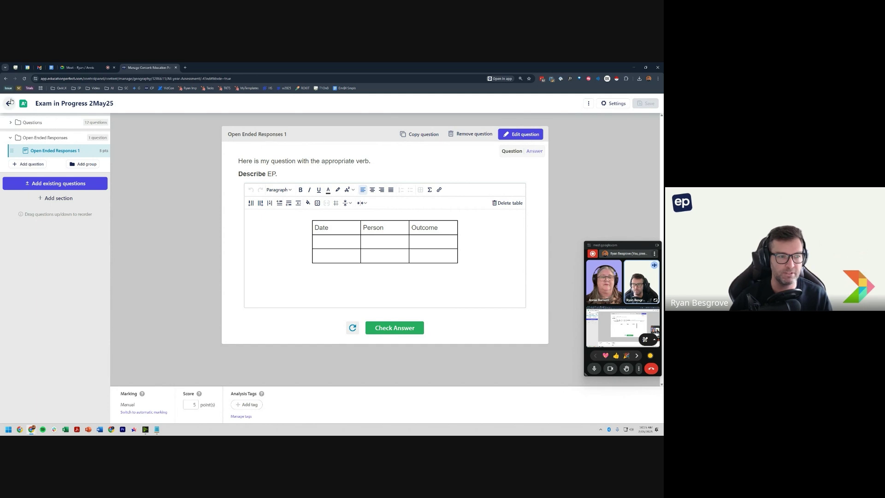
Step: Return to the All year Assessment folder, preview "Exam in Progress 2May25" and open it in the student view
left_click(8, 104)
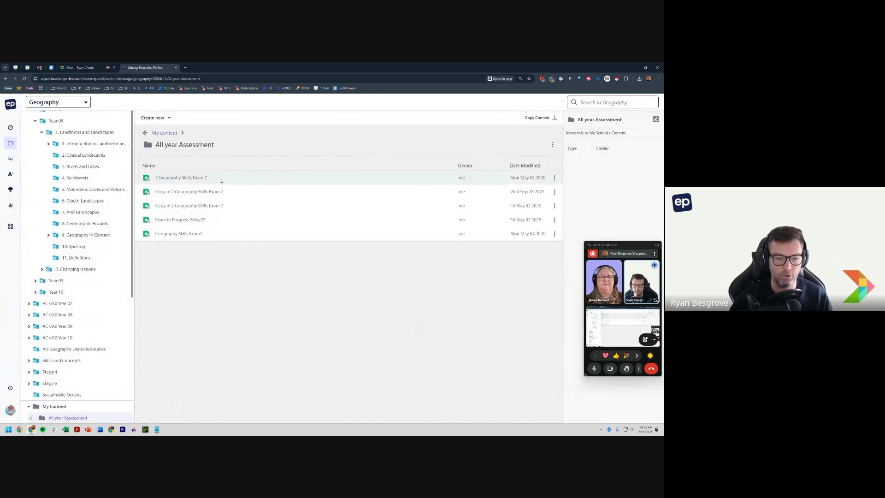
left_click(202, 222)
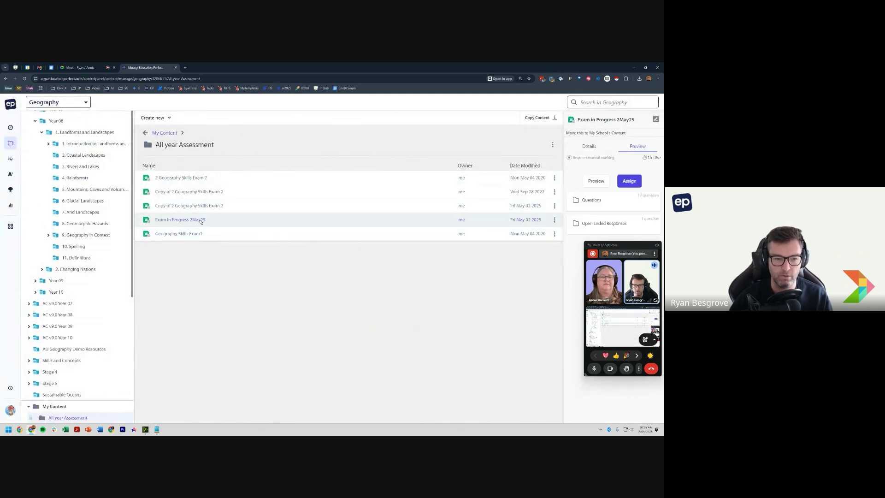
left_click(596, 181)
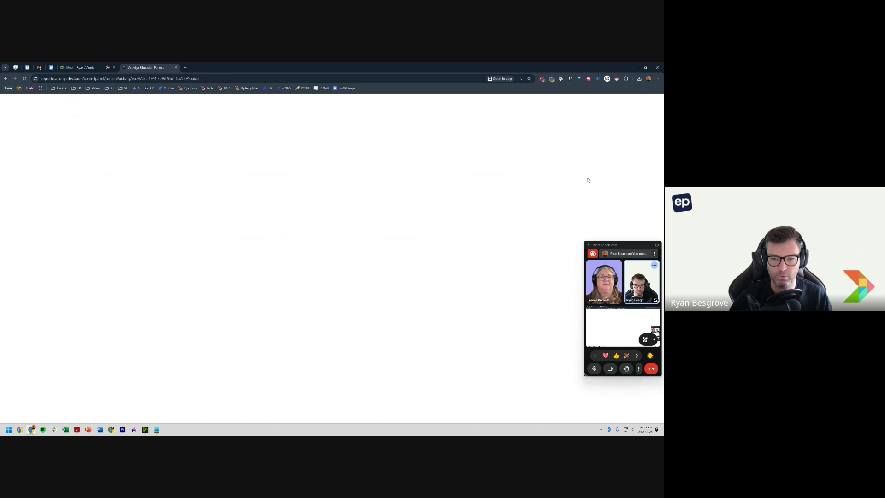
left_click(623, 102)
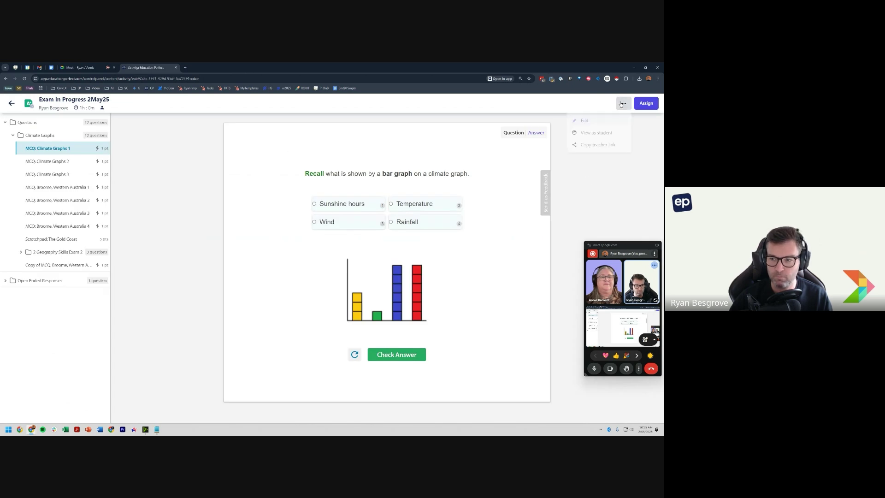
left_click(596, 134)
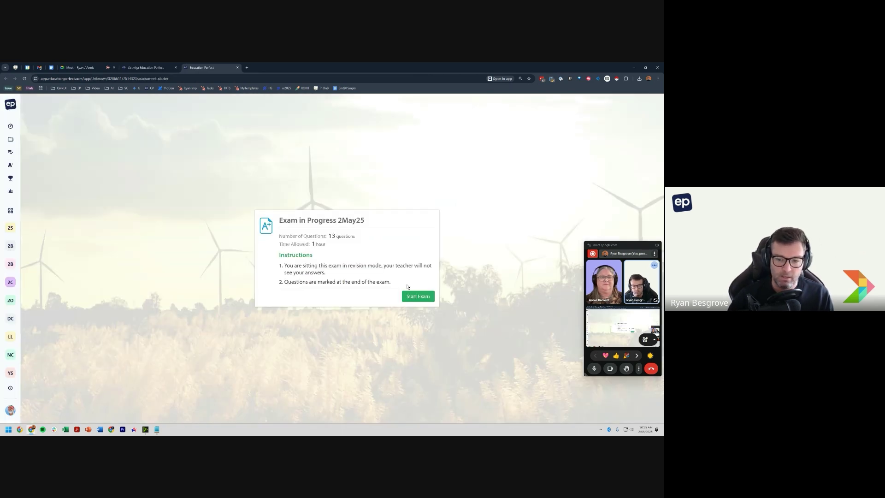
Step: Start the exam and answer question 2, on how temperature is shown on a climate graph, with "Bar graph"
left_click(413, 296)
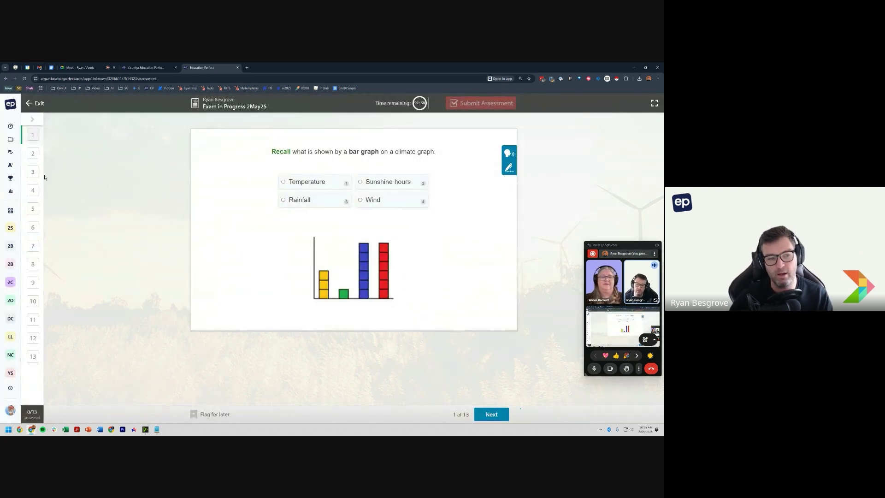
mouse_move(39, 142)
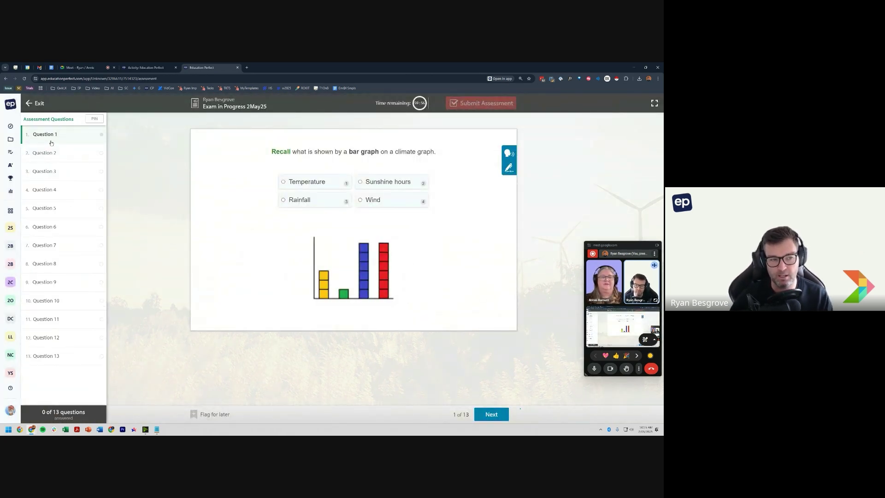
mouse_move(51, 143)
left_mouse_down()
mouse_move(46, 365)
mouse_move(45, 144)
left_mouse_up()
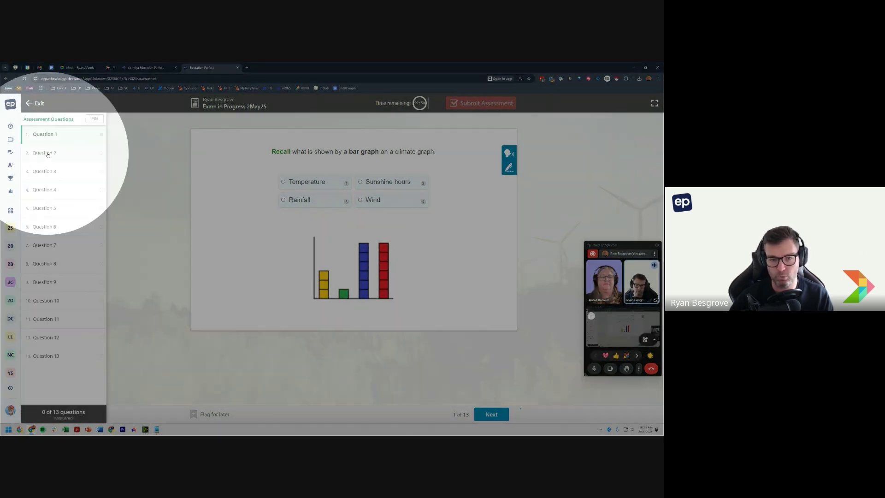
left_click(48, 154)
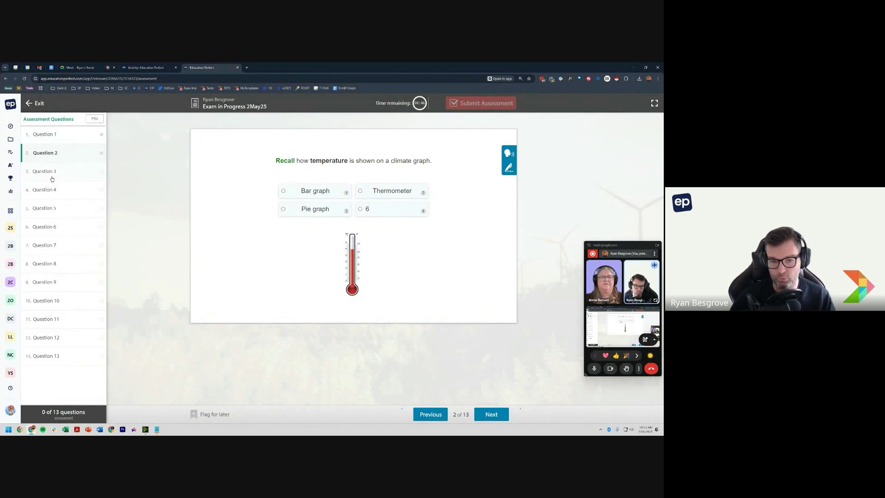
left_click(322, 192)
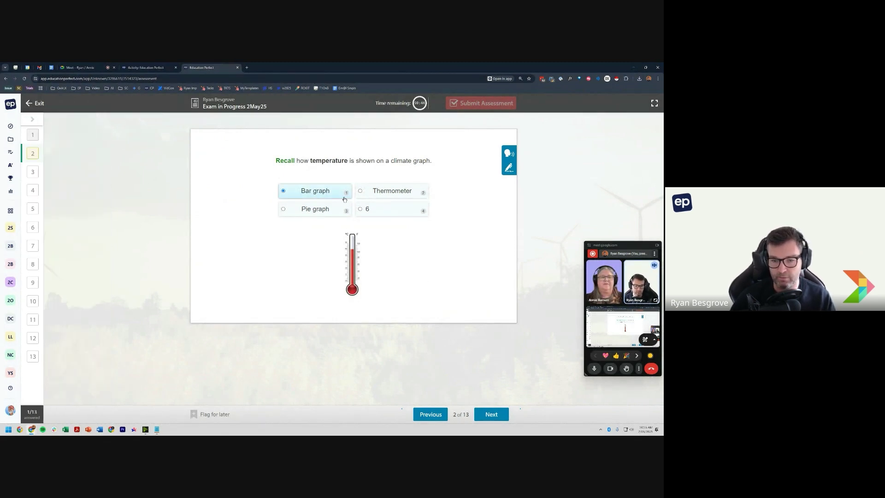
key("ctrl")
key("ctrl")
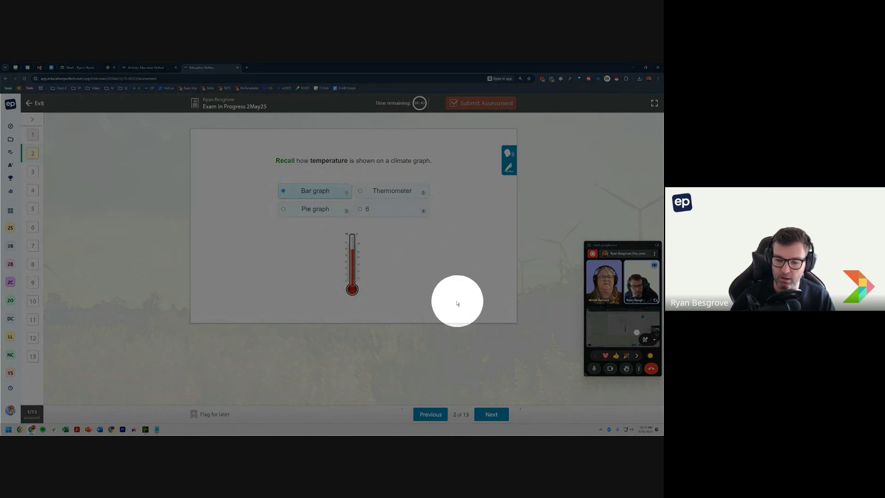
Step: Answer question 3 with "Average daily temperature" and "Average monthly rainfall", and question 4 with "February"
left_click(490, 414)
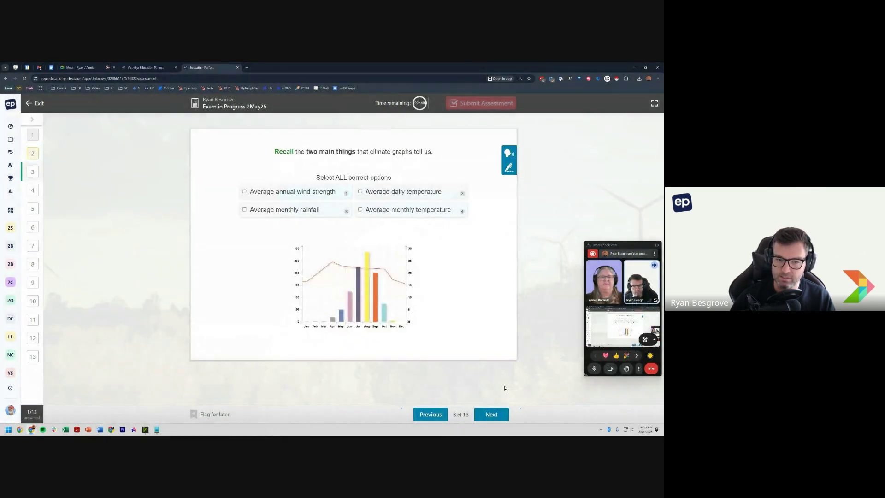
left_click(385, 193)
left_click(324, 211)
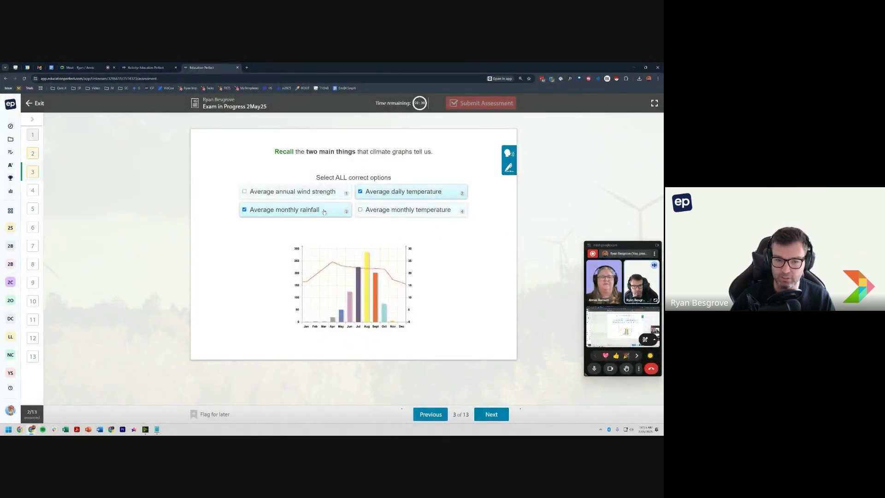
left_click(492, 414)
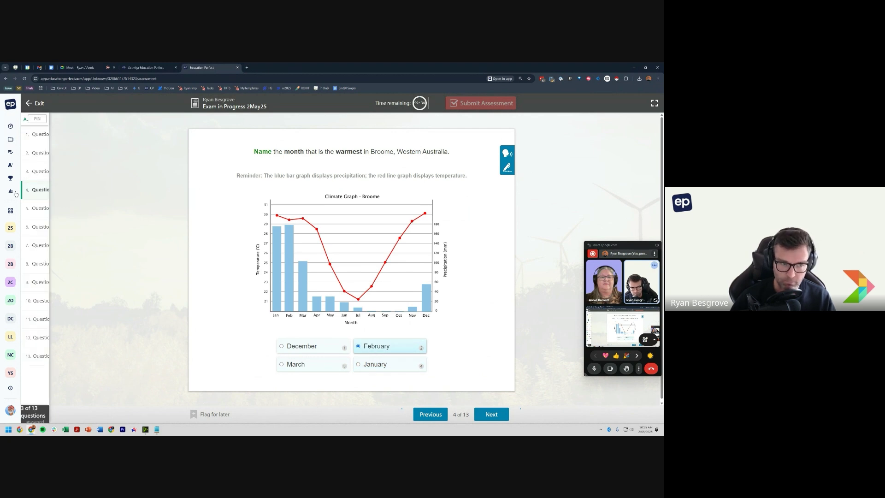
Step: Go on to question 5, about the driest months in Broome, and flag it for later
left_click(491, 414)
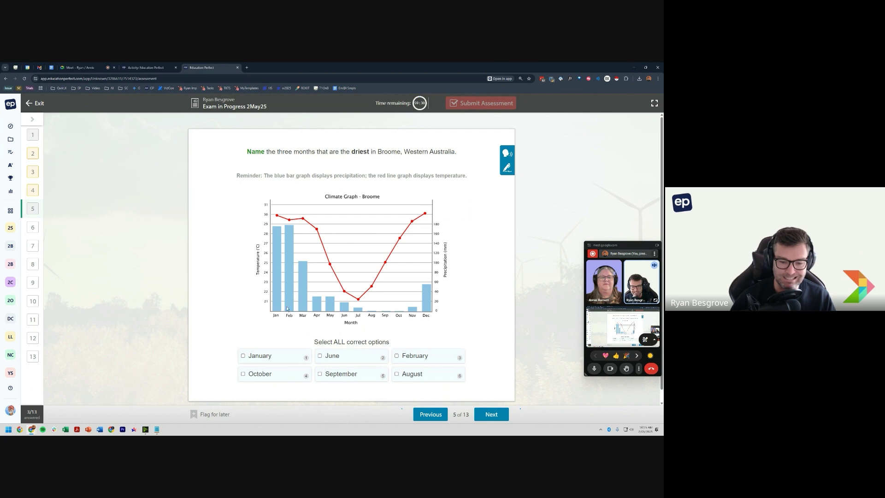
key("ctrl")
key("ctrl")
left_click(195, 417)
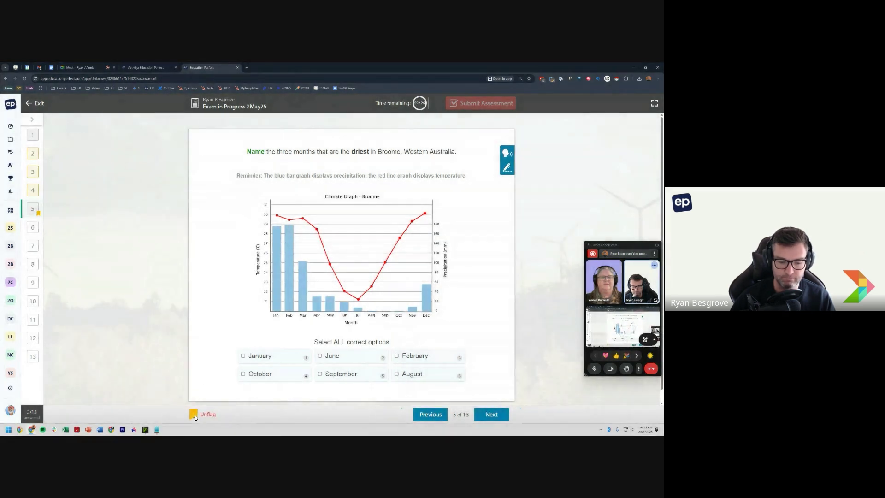
Step: Skip past questions 6 and 7 and flag question 8, the Gold Coast climate graph, for later
left_click(40, 227)
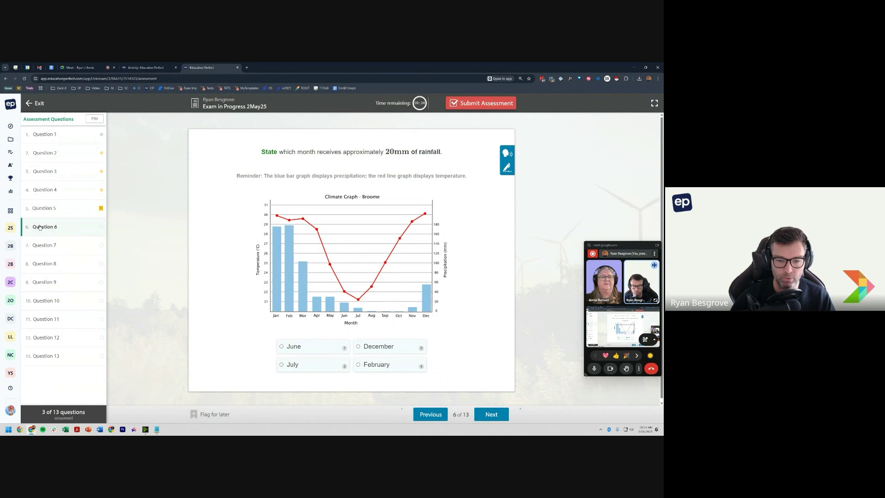
left_click(48, 249)
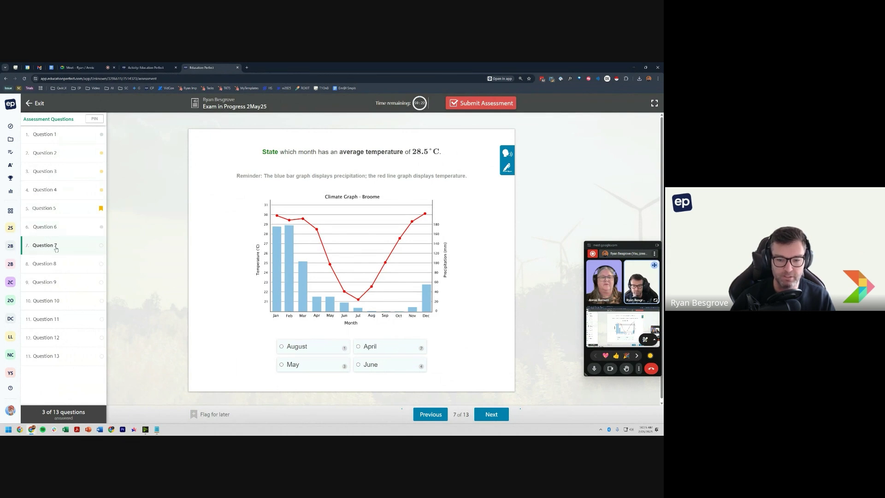
left_click(44, 268)
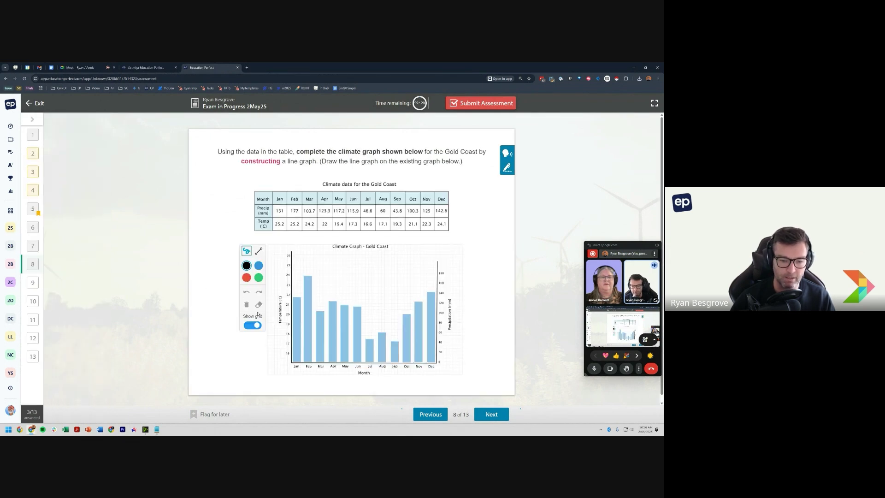
left_click(196, 415)
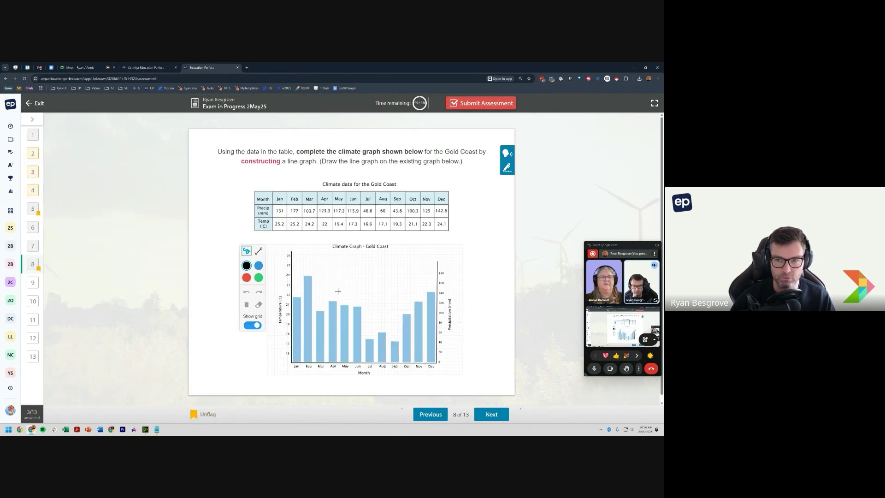
left_click(465, 104)
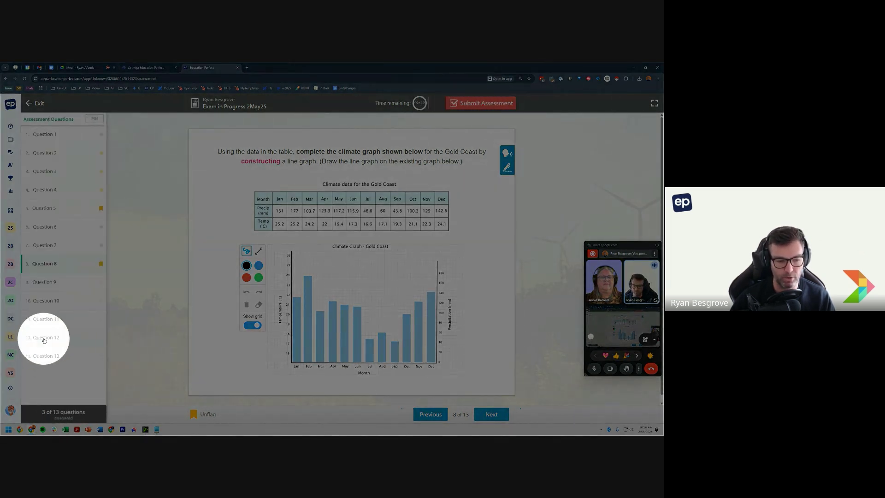
Step: Open question 13 and enter "Volcanoes" in the answer table's first empty cell under Person
left_click(44, 340)
left_click(44, 356)
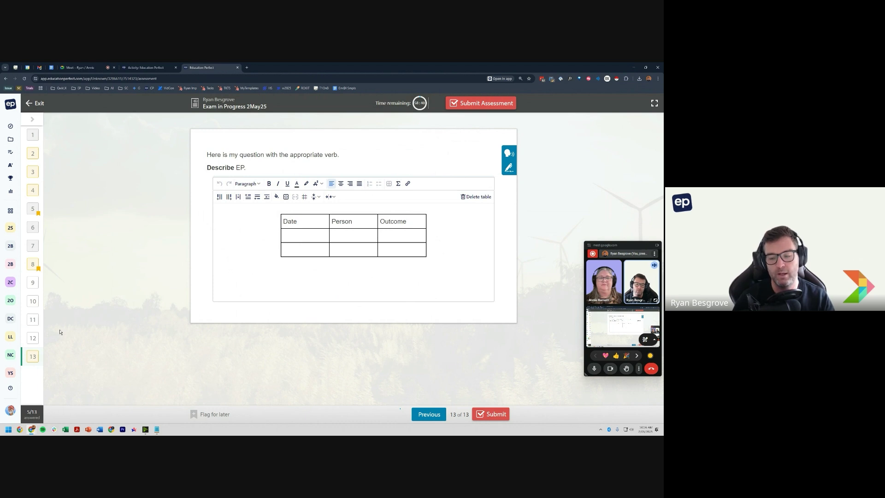
mouse_move(55, 359)
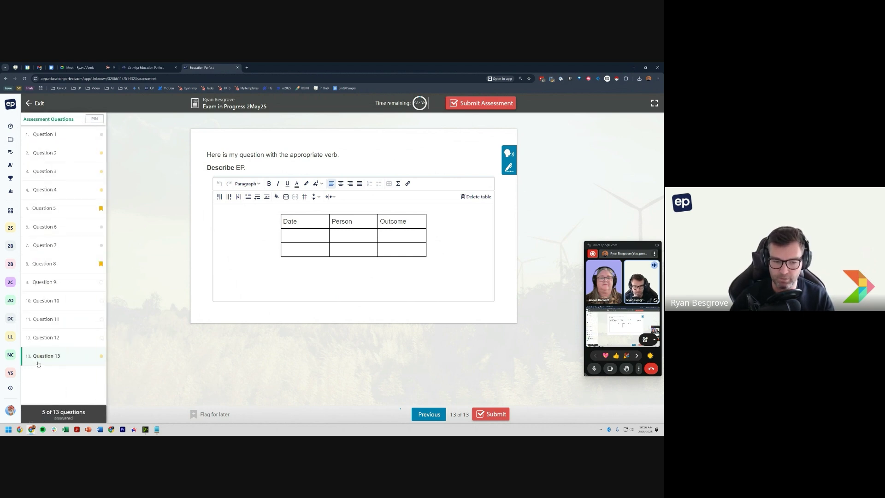
left_click(310, 234)
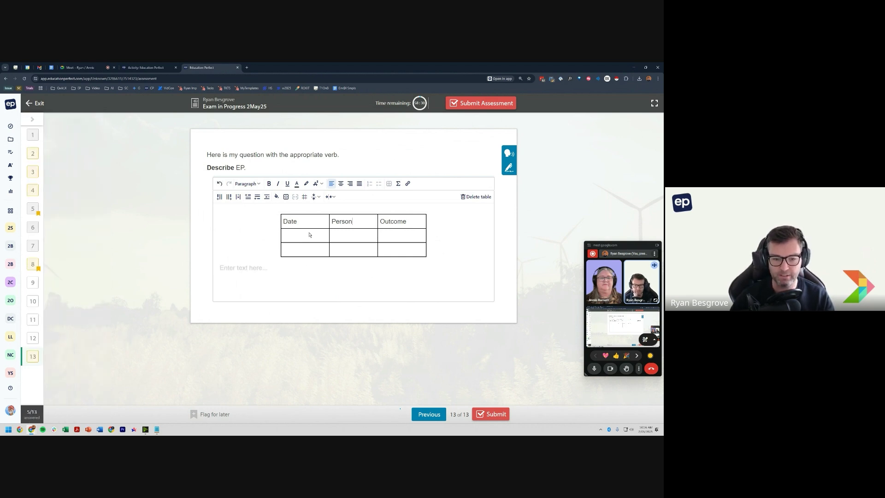
type("sadas")
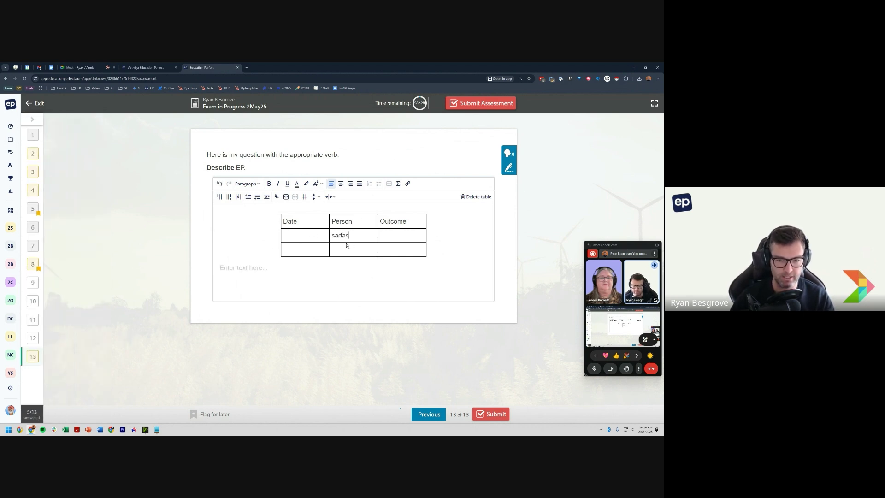
key("ctrl+a")
left_click_drag(358, 239, 339, 237)
key("BackSpace")
type("Volc")
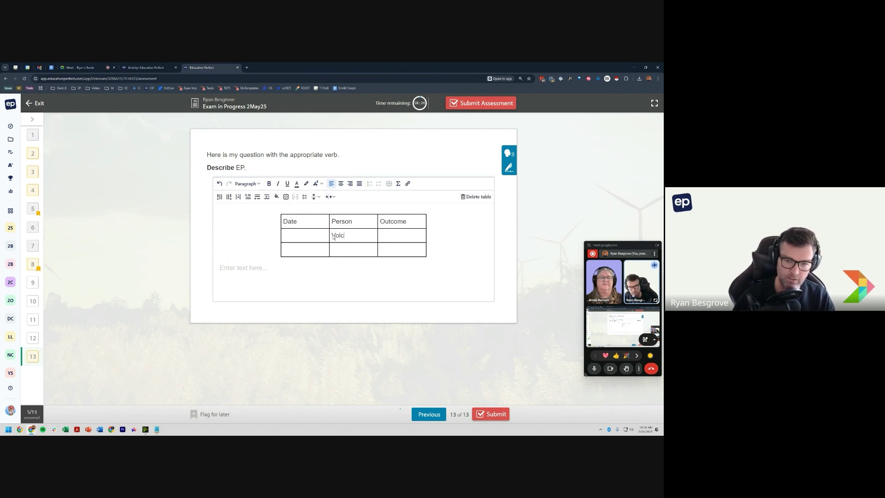
type("anoes")
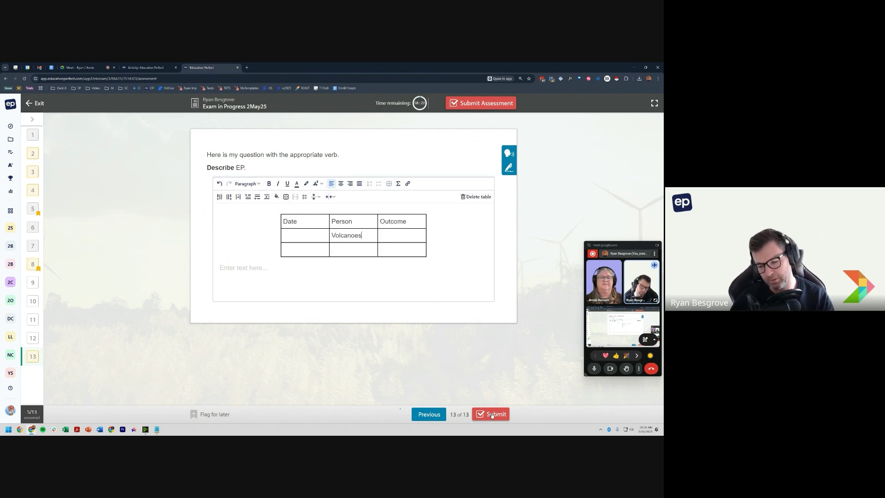
Step: Submit the assessment without reviewing the flagged questions
left_click(492, 415)
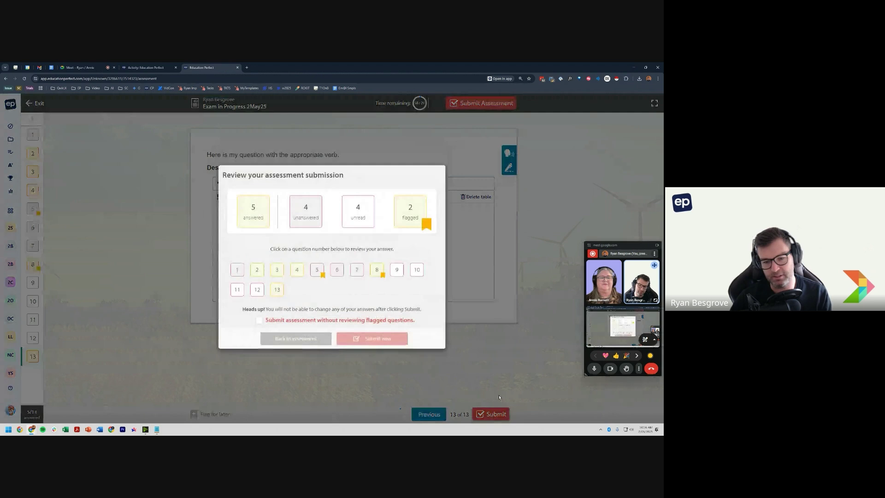
left_click(258, 322)
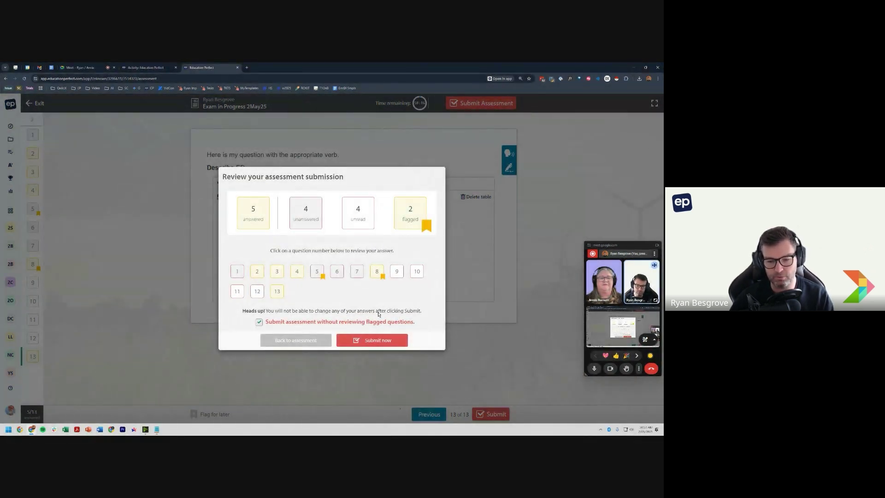
left_click(364, 340)
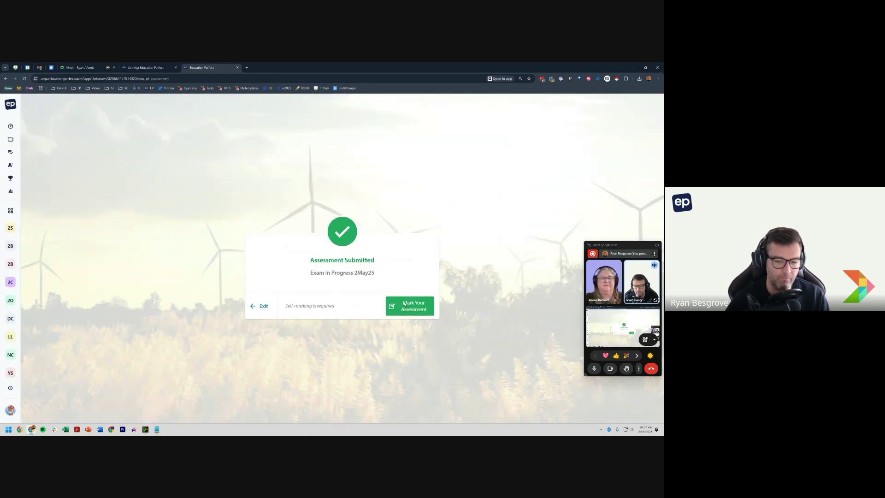
Step: Open the submitted attempt for marking and examine the student answer, model answer and keywords of Open Ended Responses 1
left_click(404, 304)
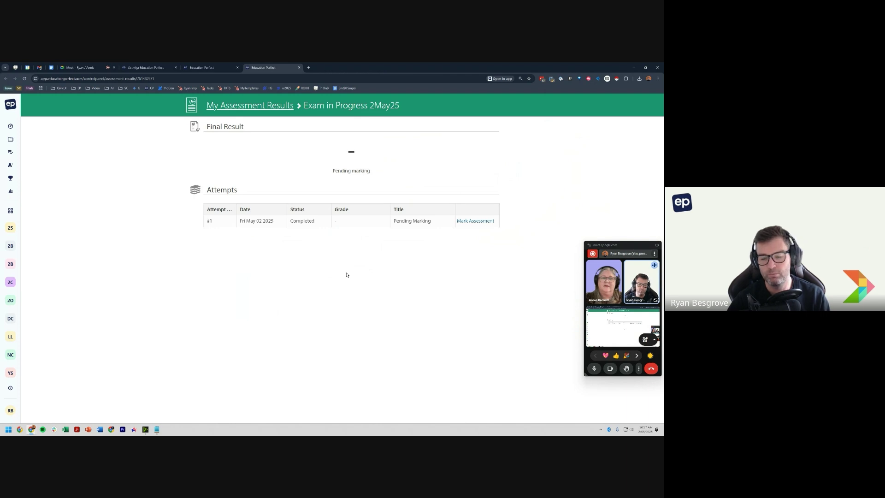
left_click(475, 221)
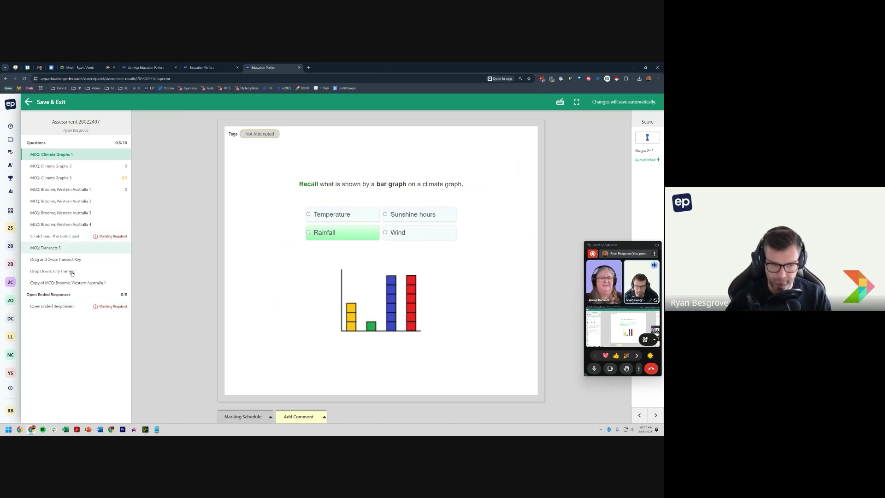
left_click(73, 305)
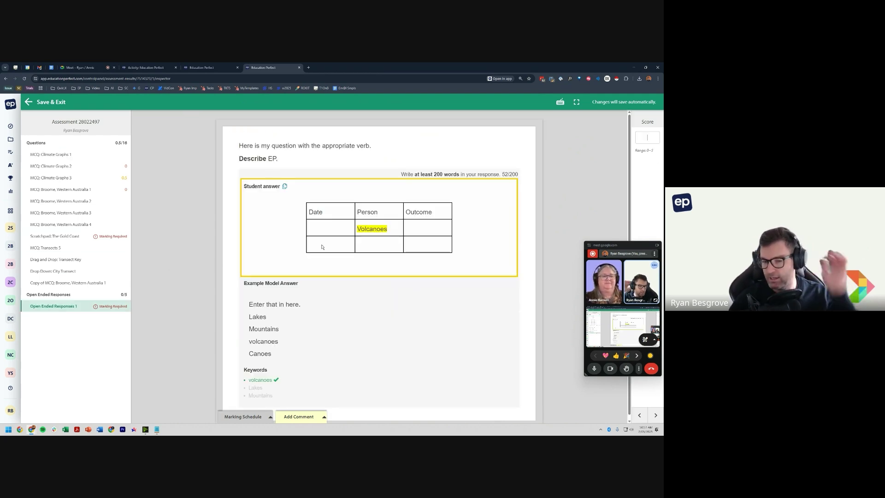
key("ctrl")
key("ctrl")
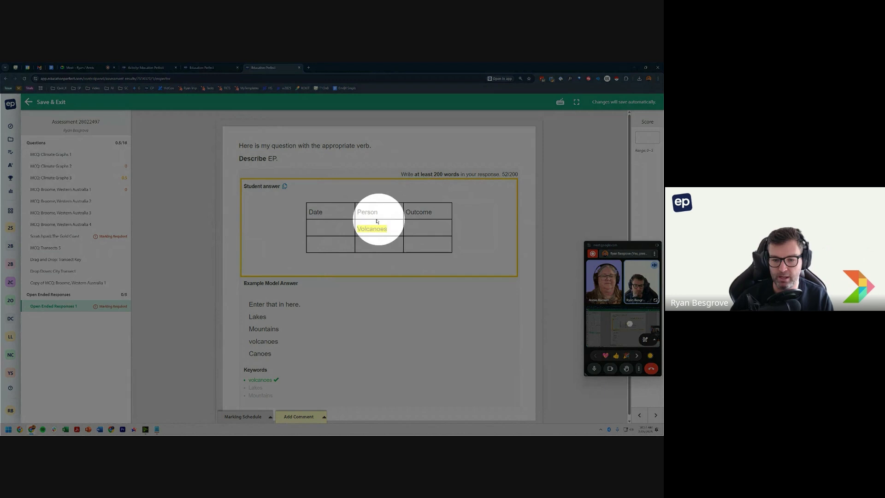
scroll(267, 373, "down", 1)
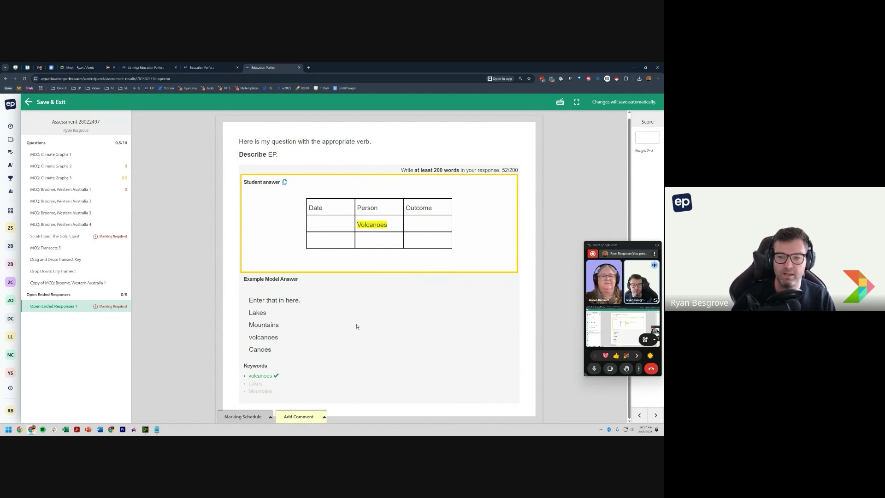
scroll(359, 325, "up", 1)
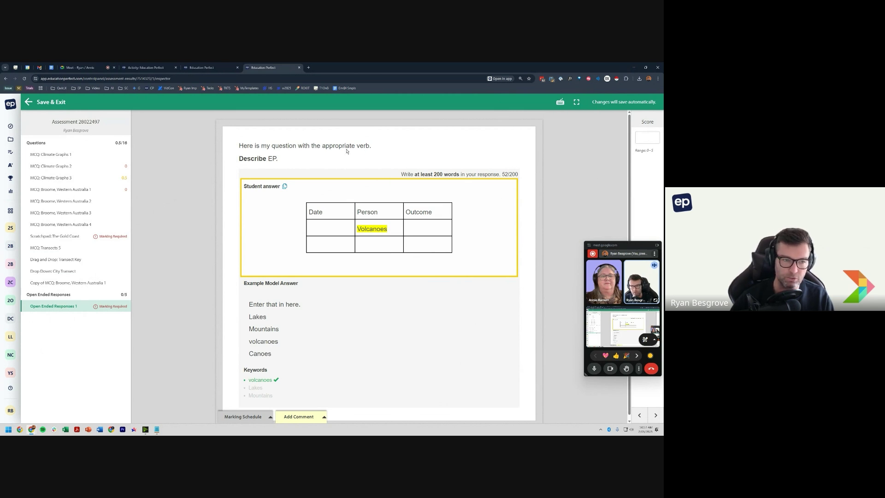
Step: Save and exit the marking view, then go to the Assessments overview
left_click(42, 102)
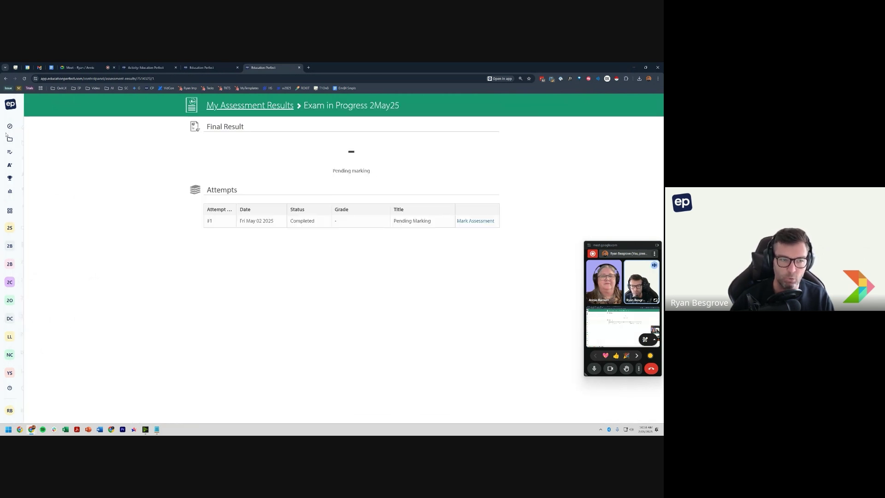
mouse_move(21, 162)
key("ctrl")
key("ctrl")
left_click(27, 176)
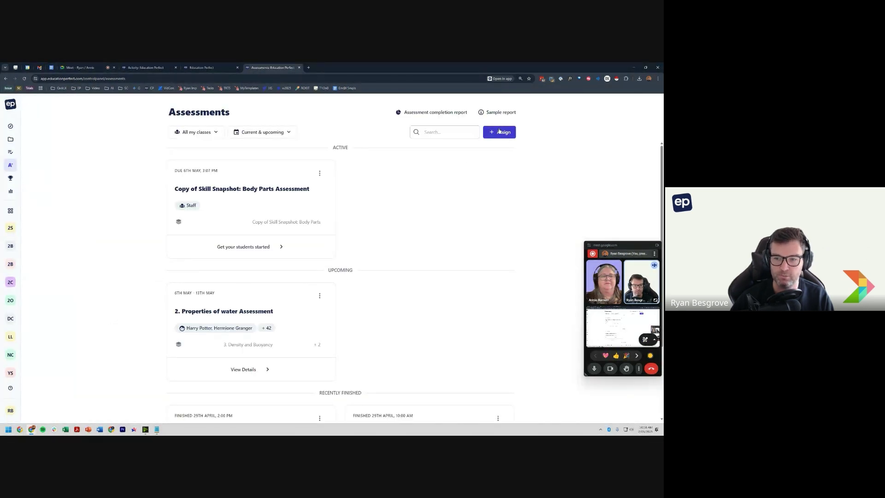
Step: Open the sample report for the Geography Skills Assessment from the Assessments overview
key("ctrl")
key("ctrl")
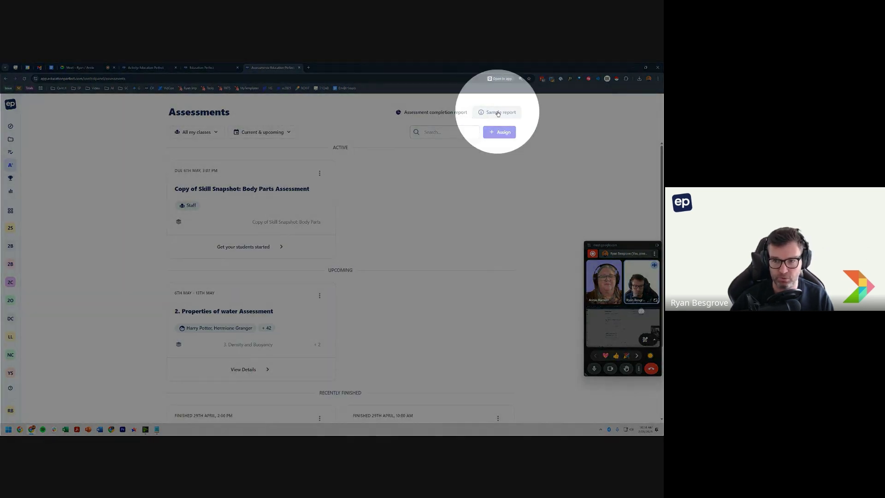
left_click(498, 113)
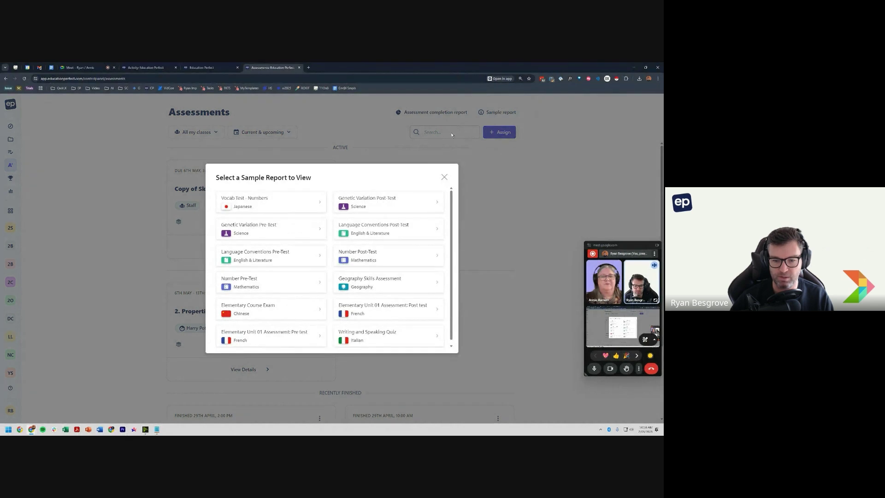
left_click(369, 283)
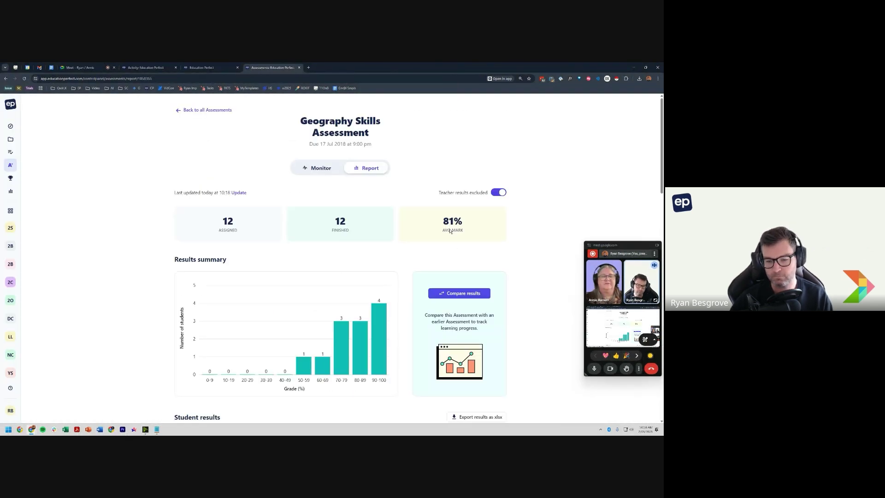
Step: Examine the student results and the analysis and recommendations, expanding and collapsing the Bearings and Quadrants topic
scroll(505, 240, "down", 1)
scroll(542, 241, "down", 1)
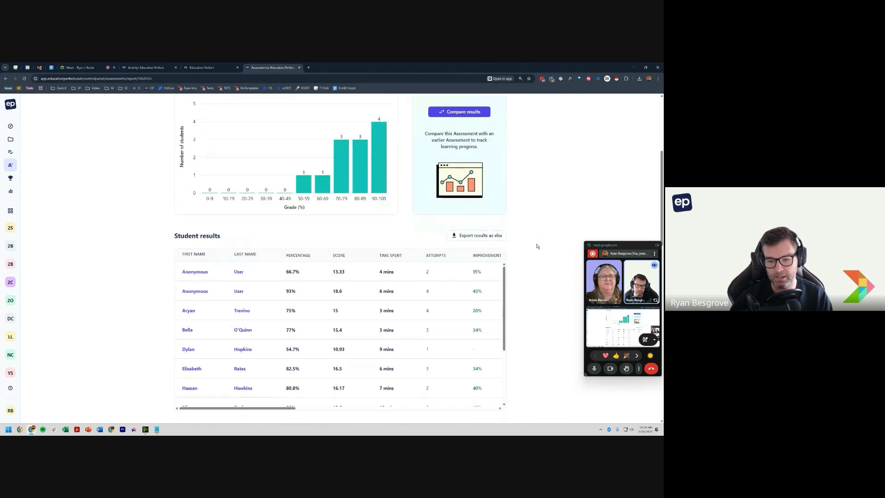
scroll(537, 245, "down", 3)
scroll(539, 245, "down", 4)
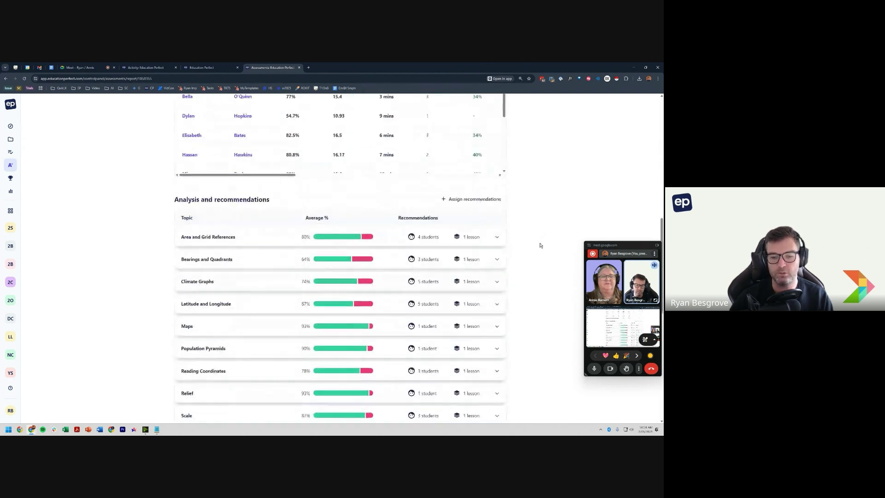
scroll(540, 245, "up", 1)
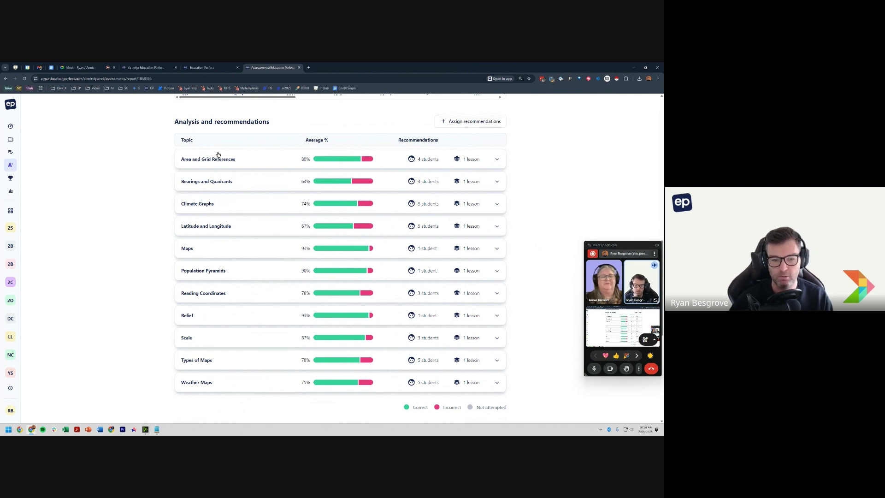
left_click(256, 188)
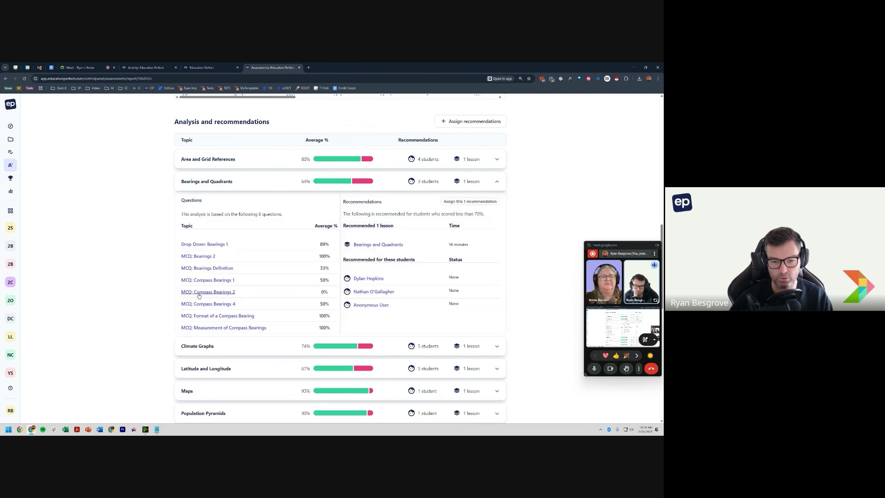
left_click(277, 181)
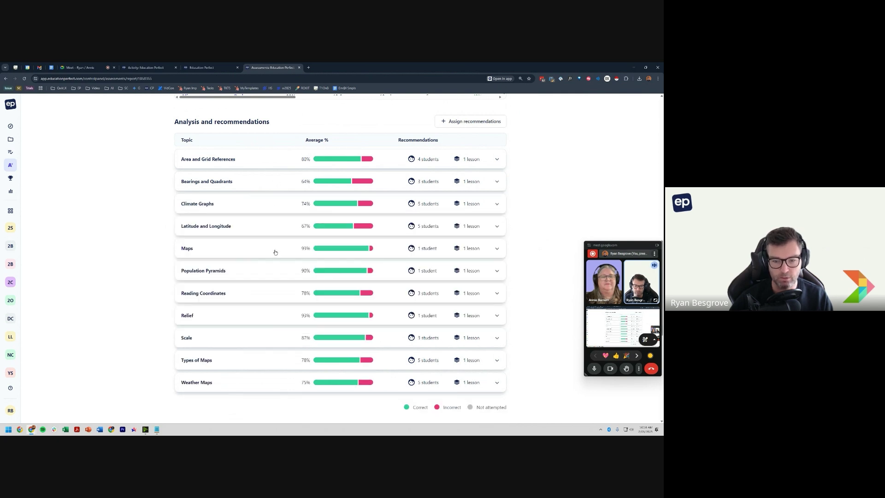
Step: Expand the Relief topic to view its questions and recommended lesson, and collapse it again
left_click(247, 314)
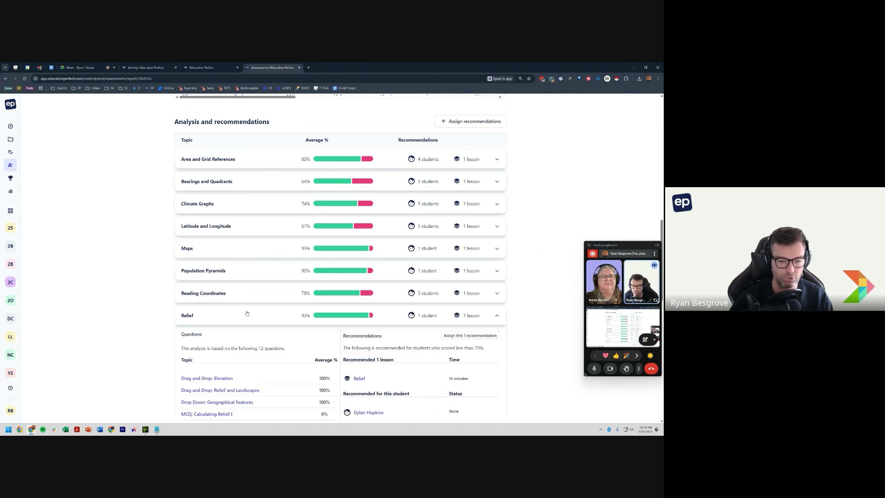
scroll(246, 313, "down", 1)
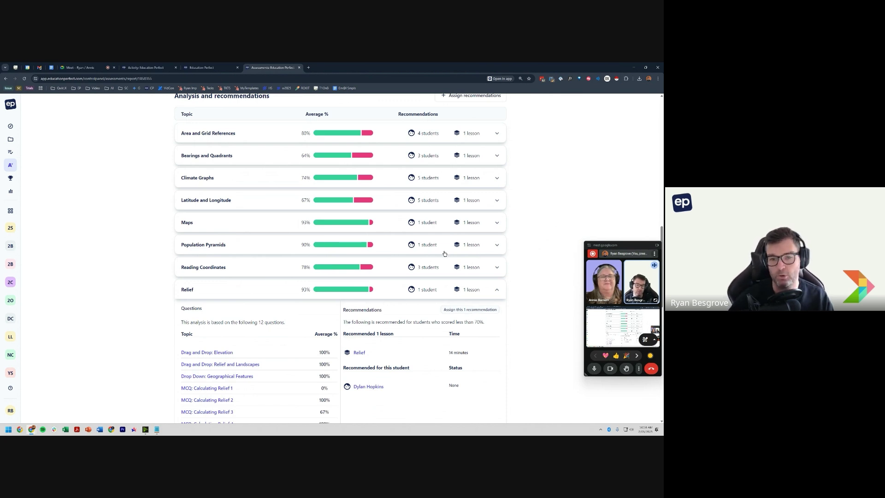
left_click(501, 292)
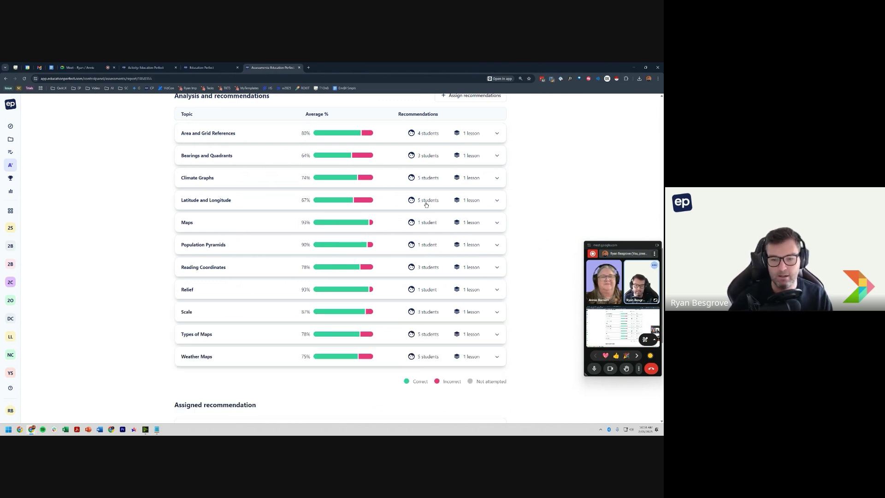
scroll(426, 205, "up", 1)
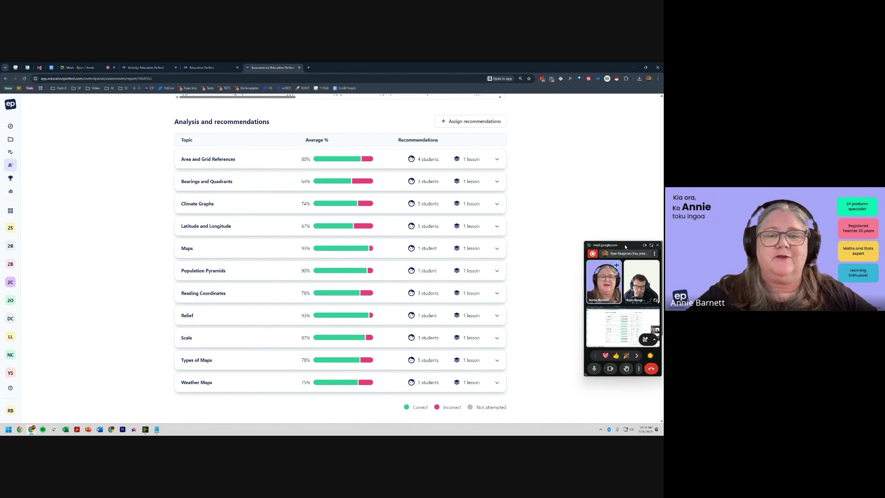
Step: Move the floating call window beside the recommendations table and switch to the Google Meet call page
left_click_drag(625, 246, 579, 187)
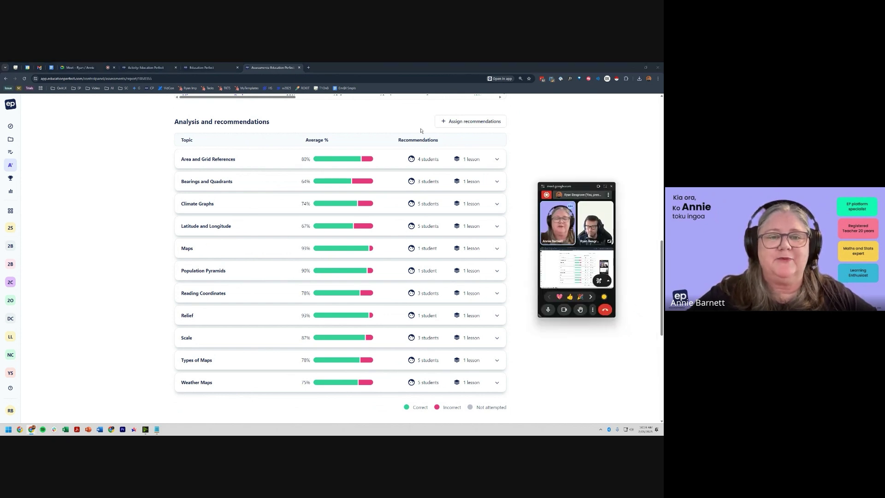
left_click(83, 67)
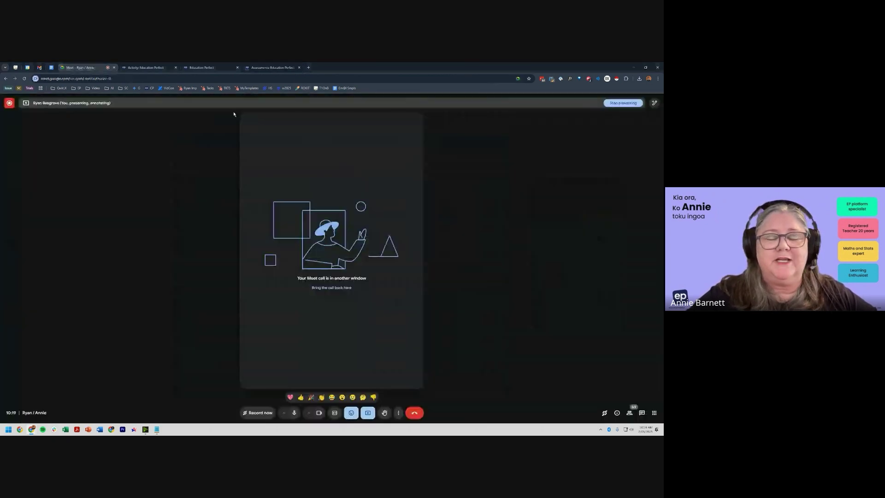